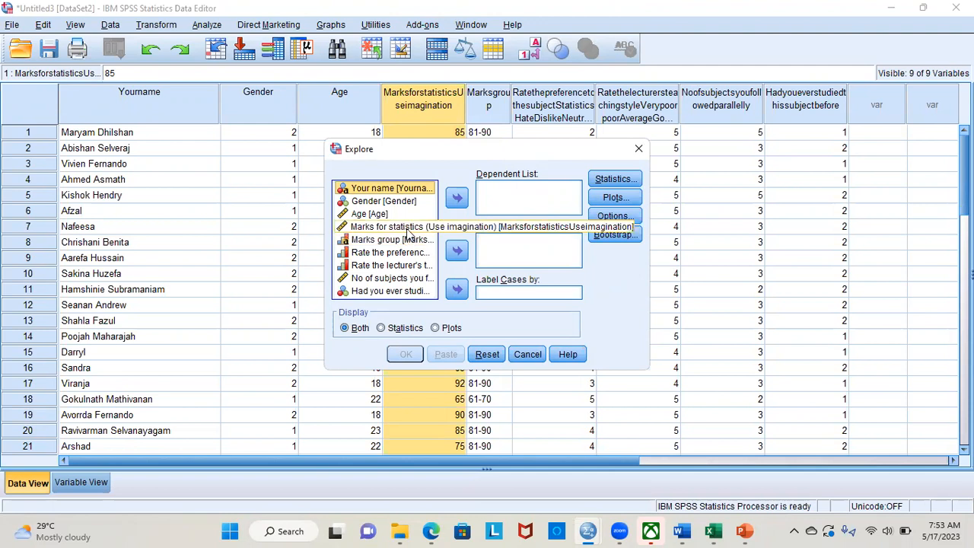
Set Marks for statistics as the dependent variable and Gender as the factor for the Explore analysis
click(409, 228)
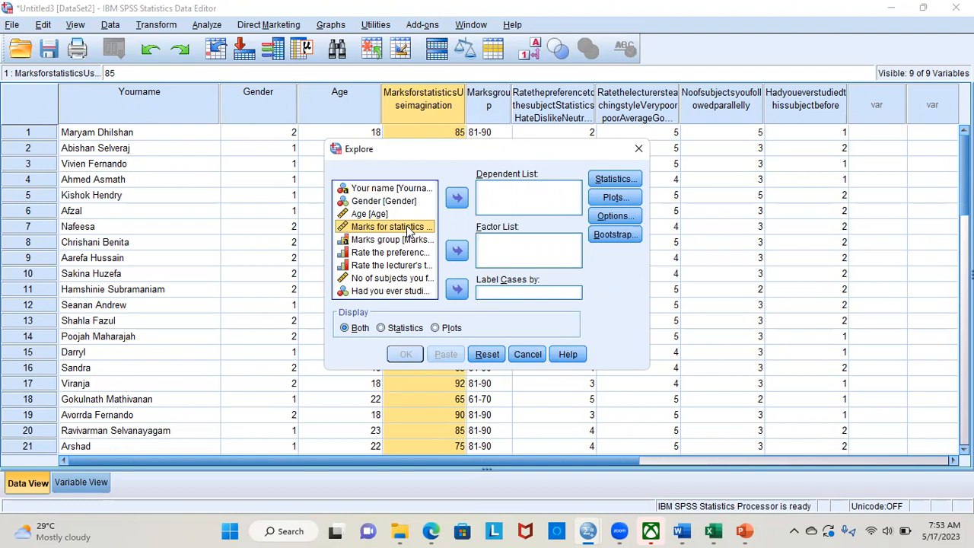
click(460, 201)
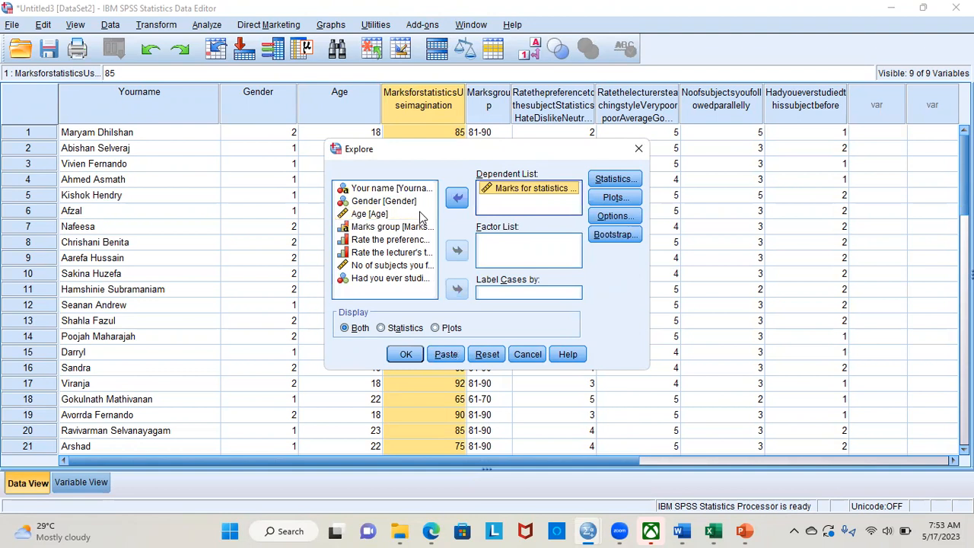
click(501, 244)
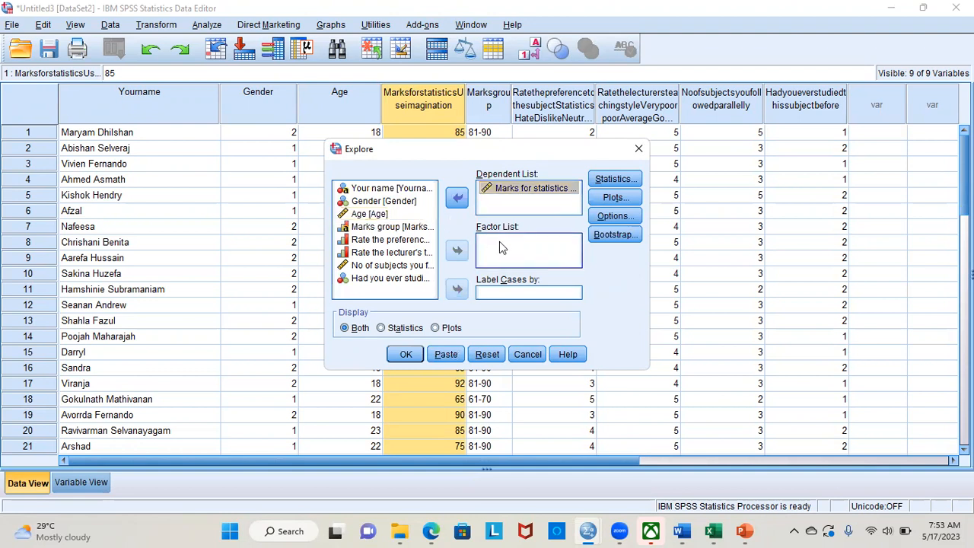
click(401, 203)
click(457, 252)
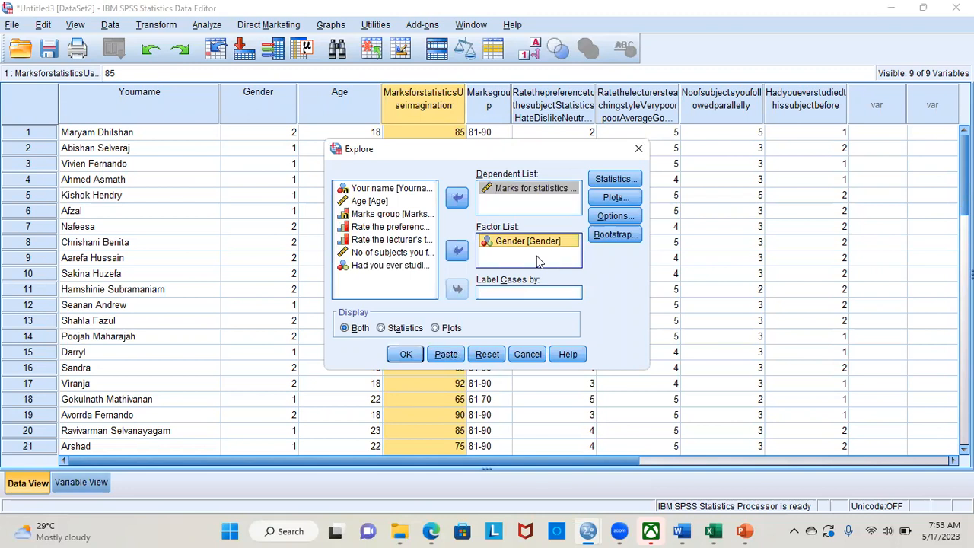
Configure the Explore plots to include normality plots with tests and a histogram, leaving out the stem-and-leaf plot
click(615, 182)
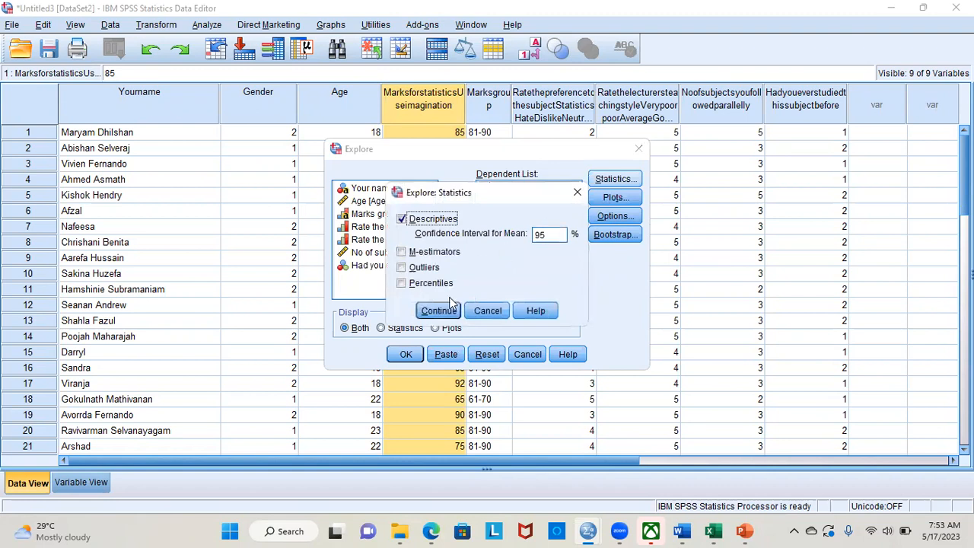
click(577, 195)
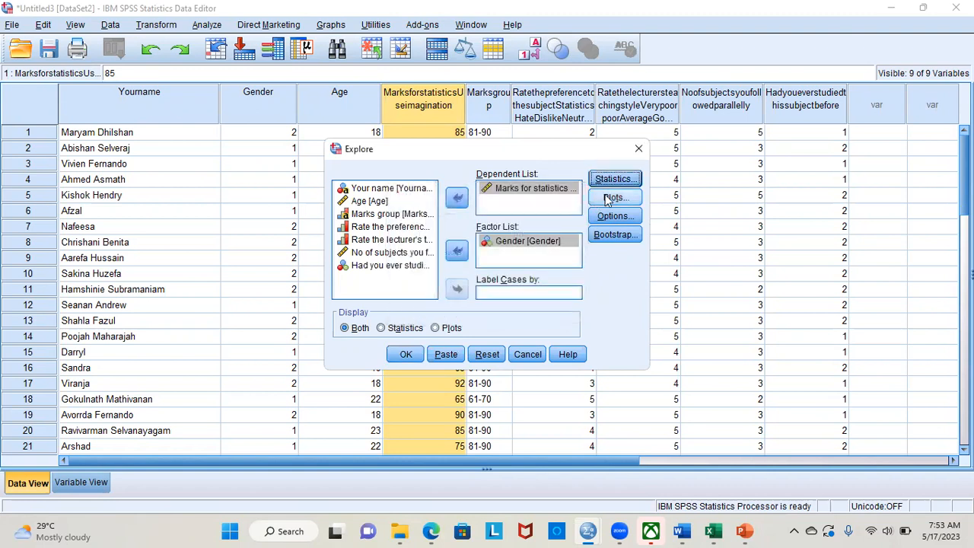
click(609, 198)
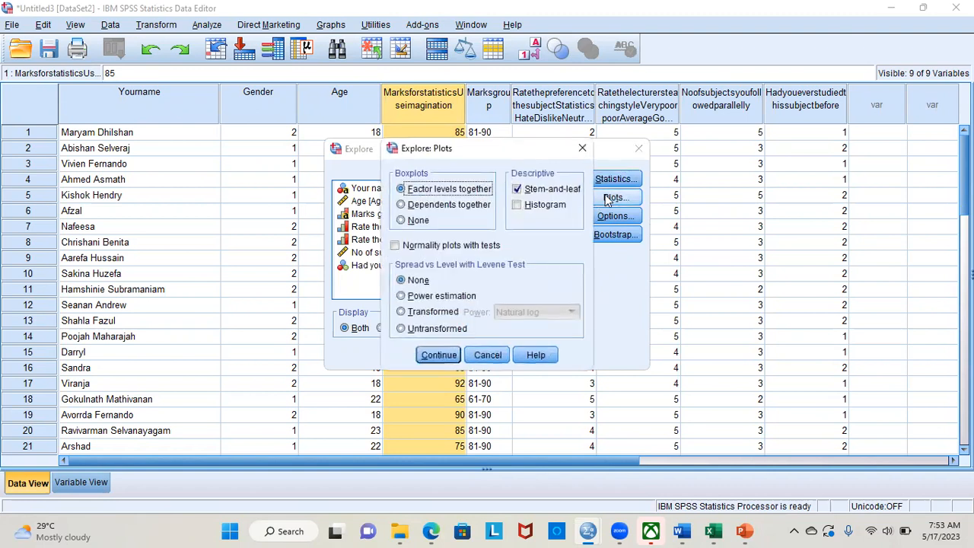
click(395, 246)
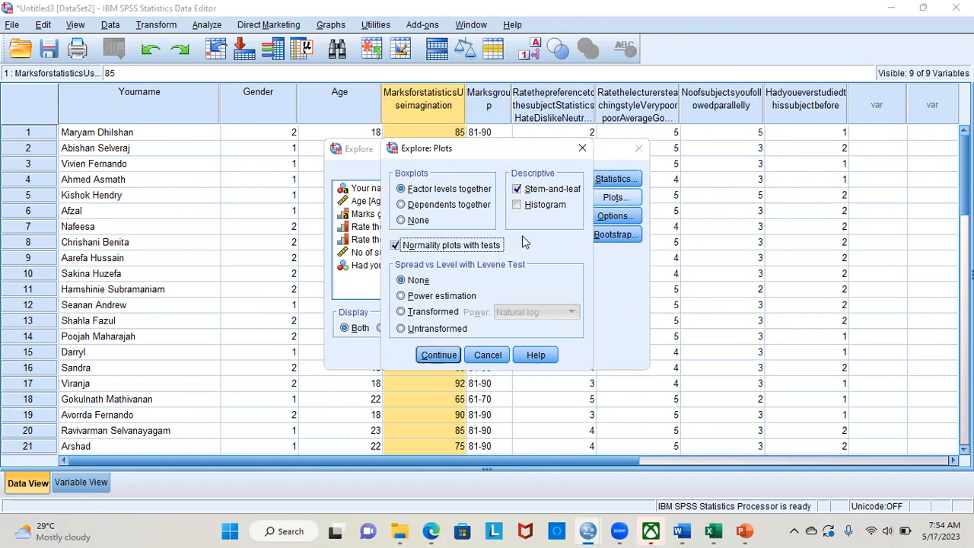
click(517, 205)
click(517, 191)
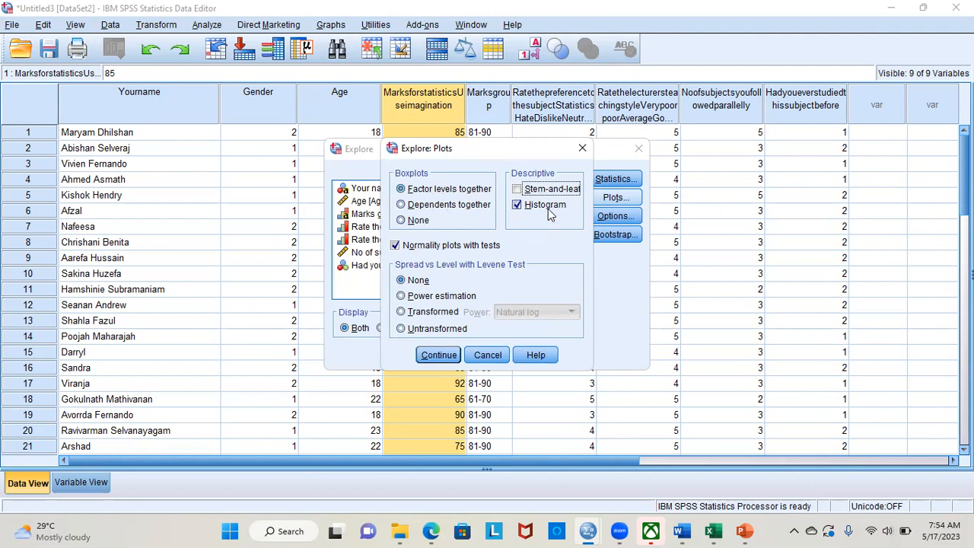
click(440, 357)
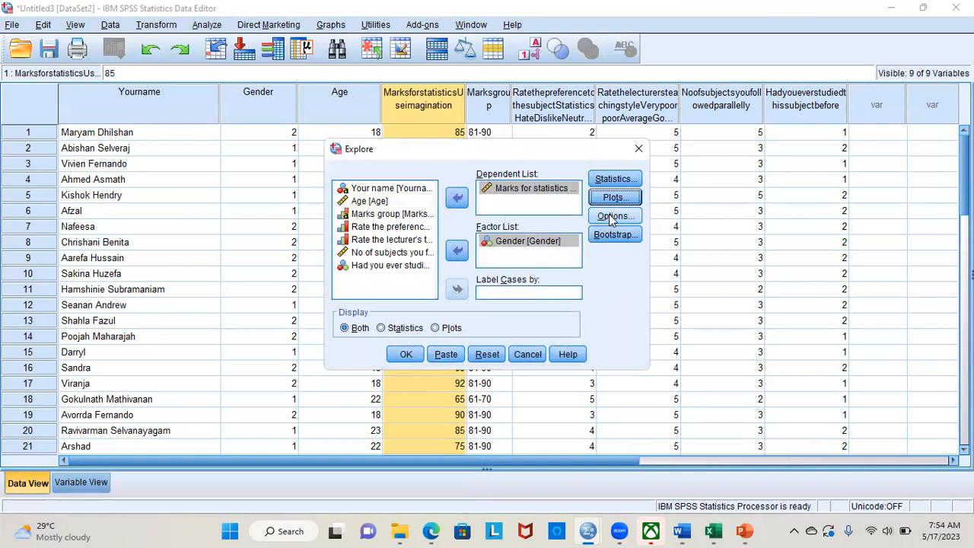
Check the missing-value options without changing them and run the Explore analysis
click(611, 217)
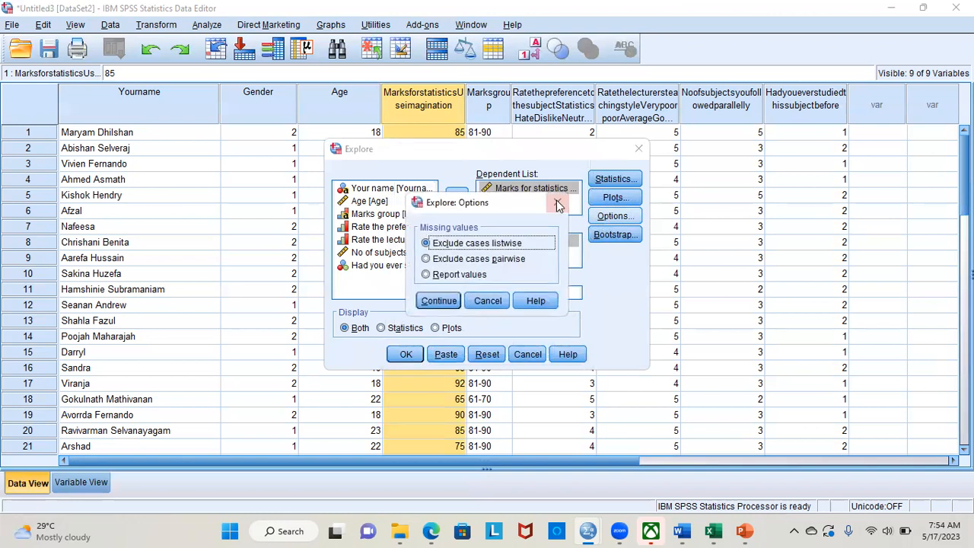
key(Return)
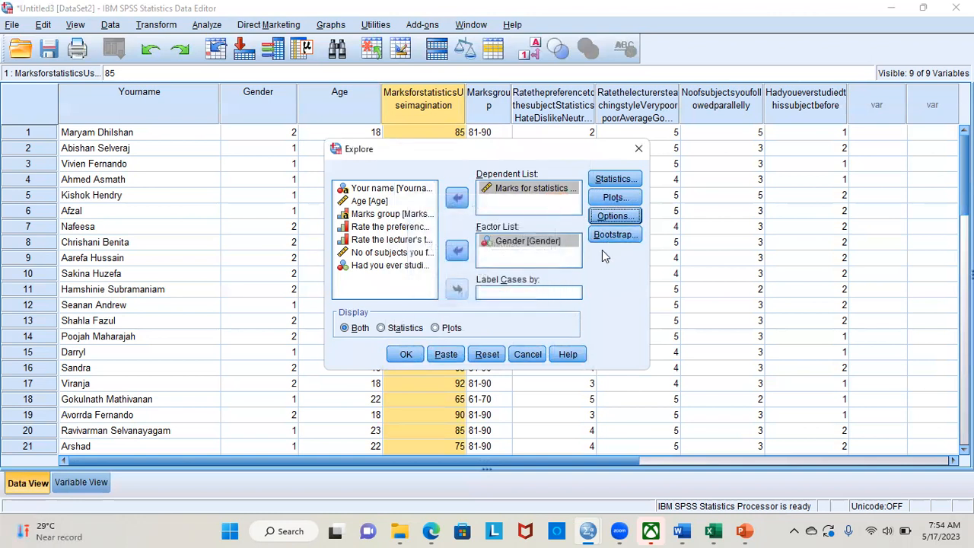
click(406, 355)
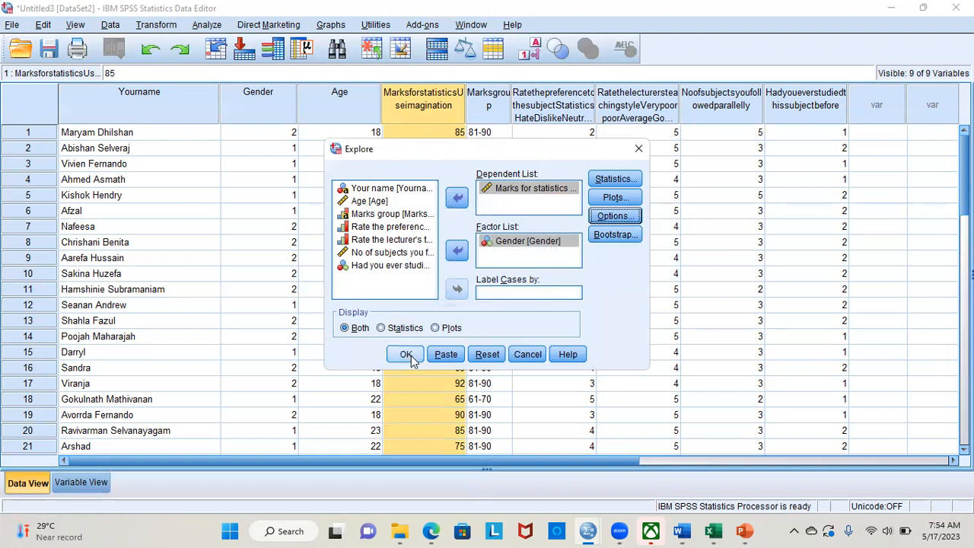
click(410, 356)
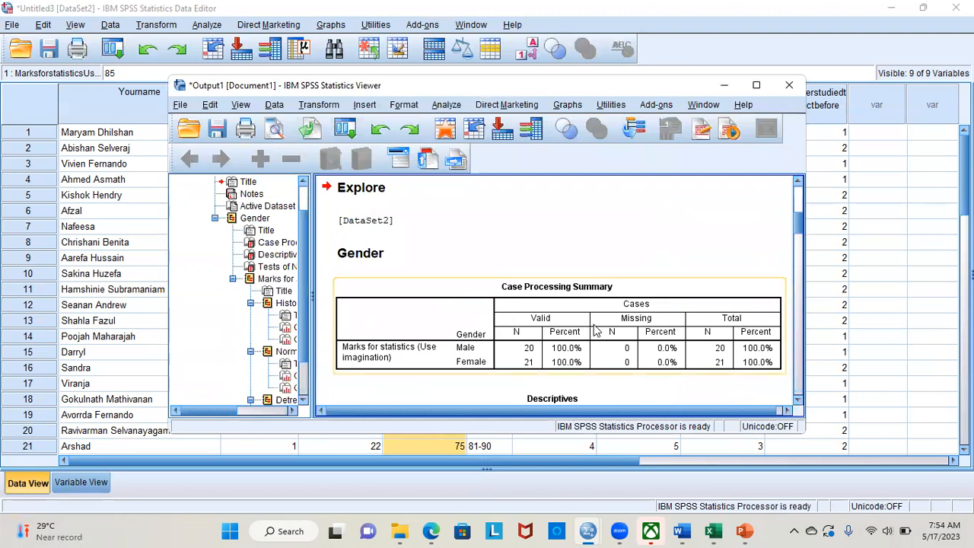
Look through the Case Processing Summary, Descriptives and Tests of Normality tables in the Explore output
scroll(594, 326, down, 2)
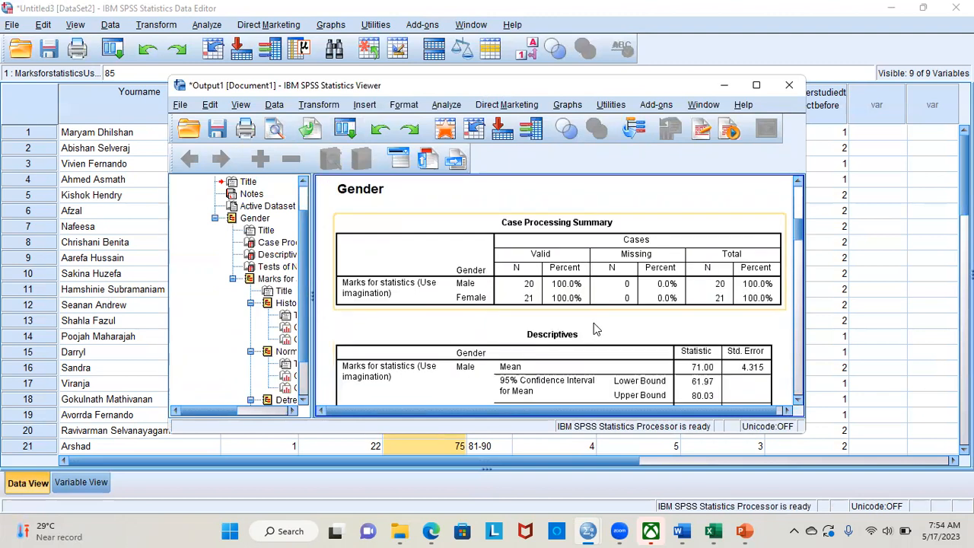
scroll(499, 318, down, 15)
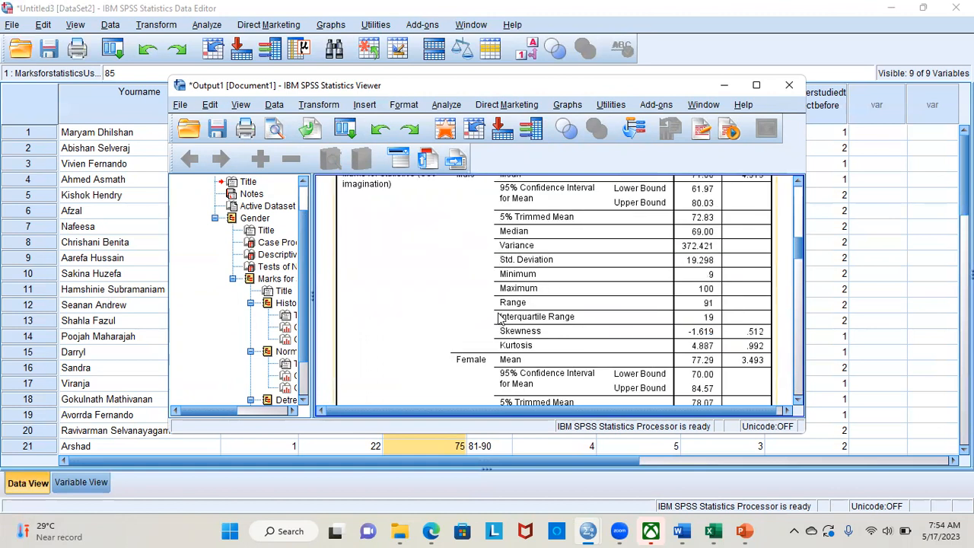
scroll(498, 318, up, 8)
scroll(499, 318, up, 4)
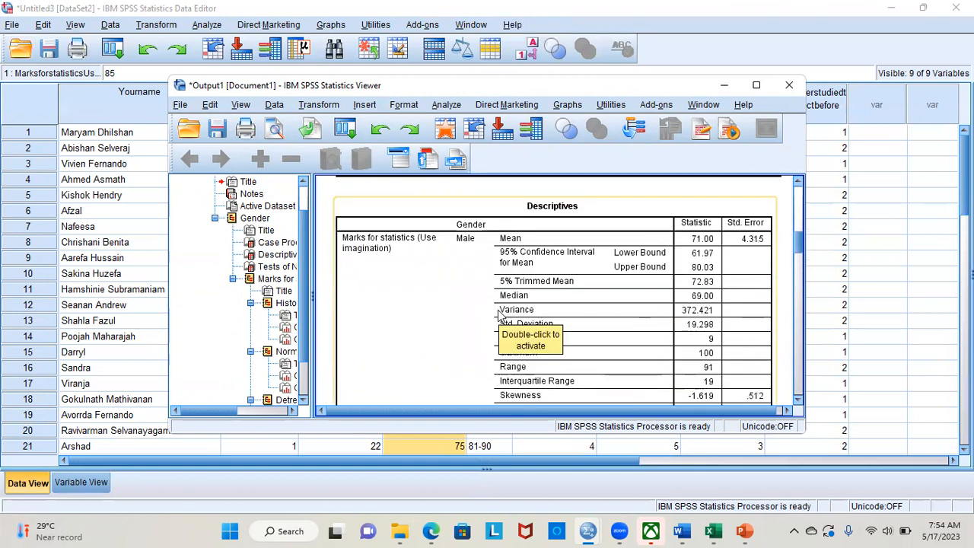
scroll(498, 314, up, 4)
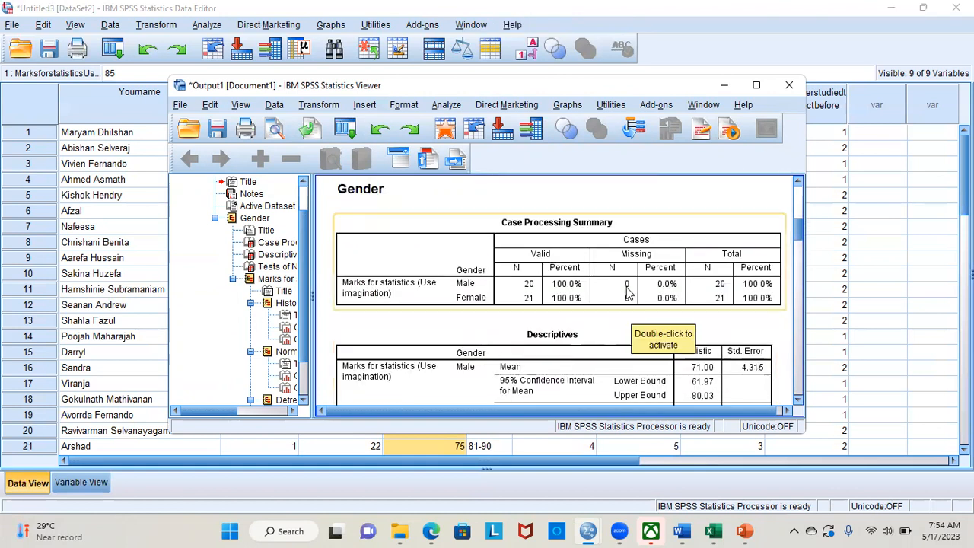
scroll(628, 293, down, 8)
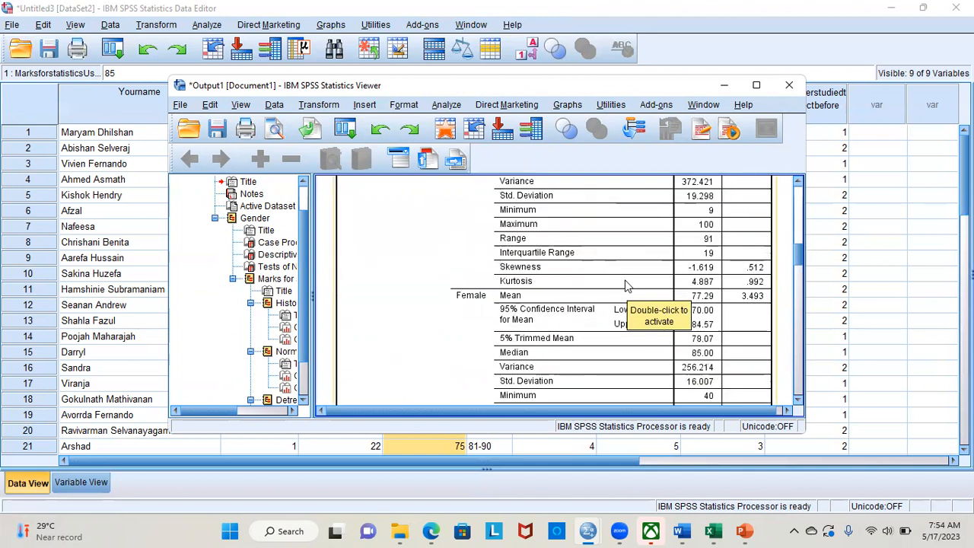
scroll(628, 285, down, 6)
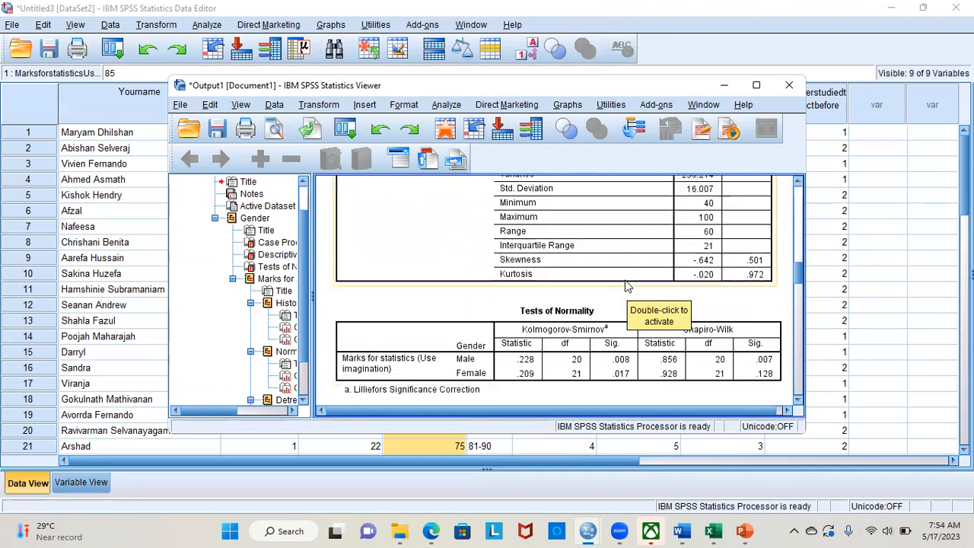
Maximize the output window and examine the case summary and the male and female descriptive statistics, including skewness and kurtosis
click(758, 88)
scroll(518, 280, up, 12)
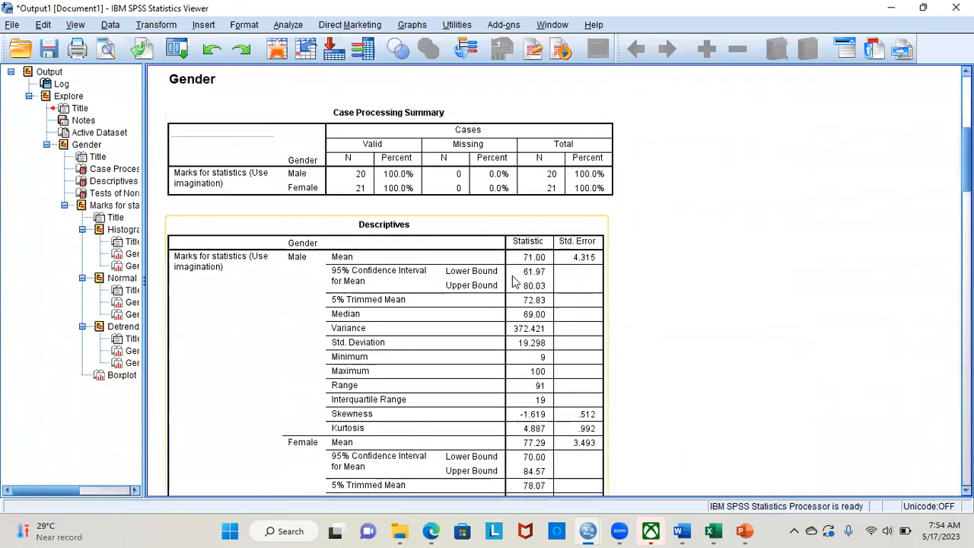
scroll(514, 282, up, 2)
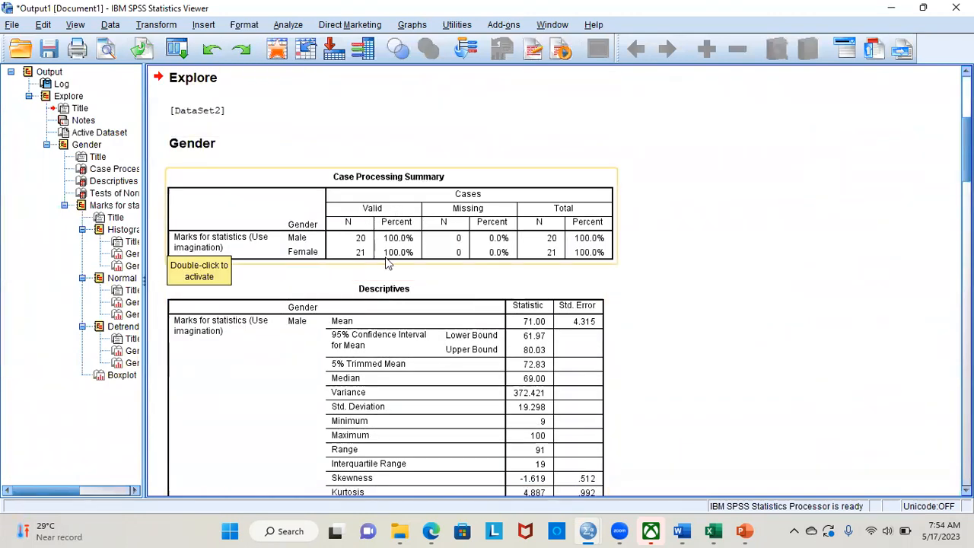
scroll(324, 255, down, 10)
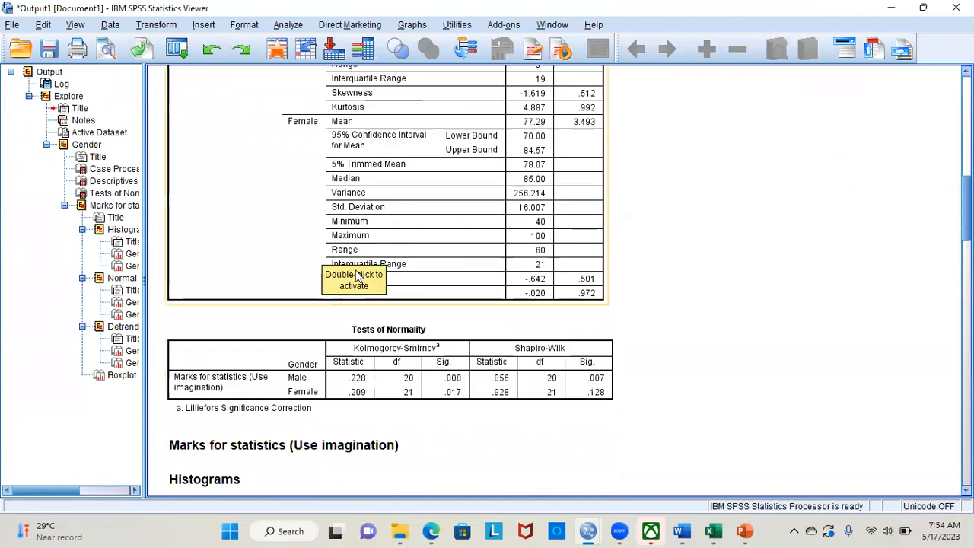
click(441, 276)
scroll(472, 244, down, 2)
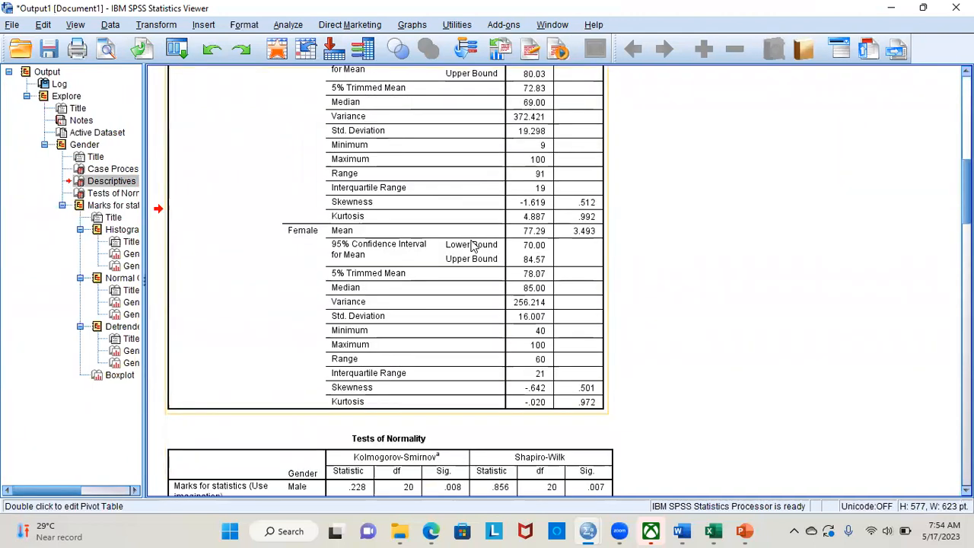
scroll(472, 244, down, 2)
scroll(435, 261, up, 8)
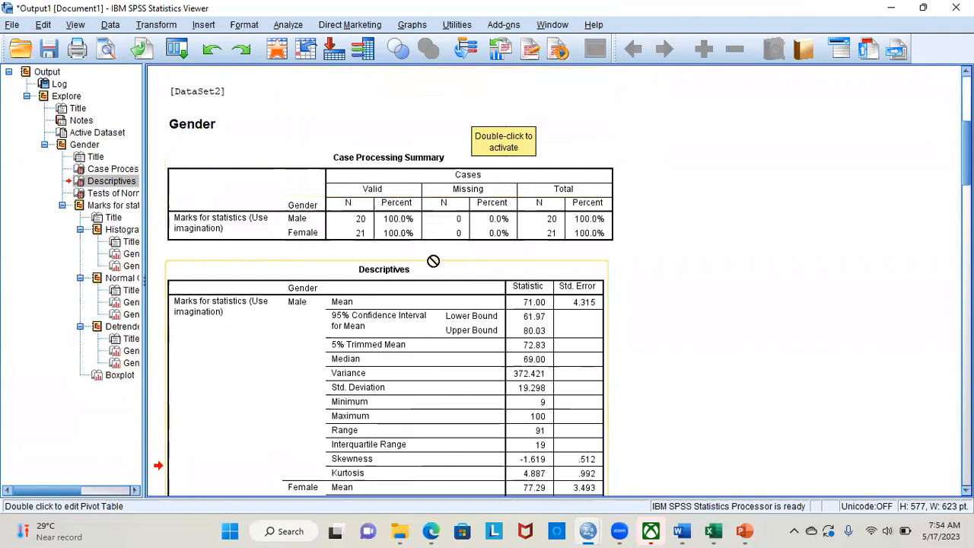
scroll(433, 261, down, 8)
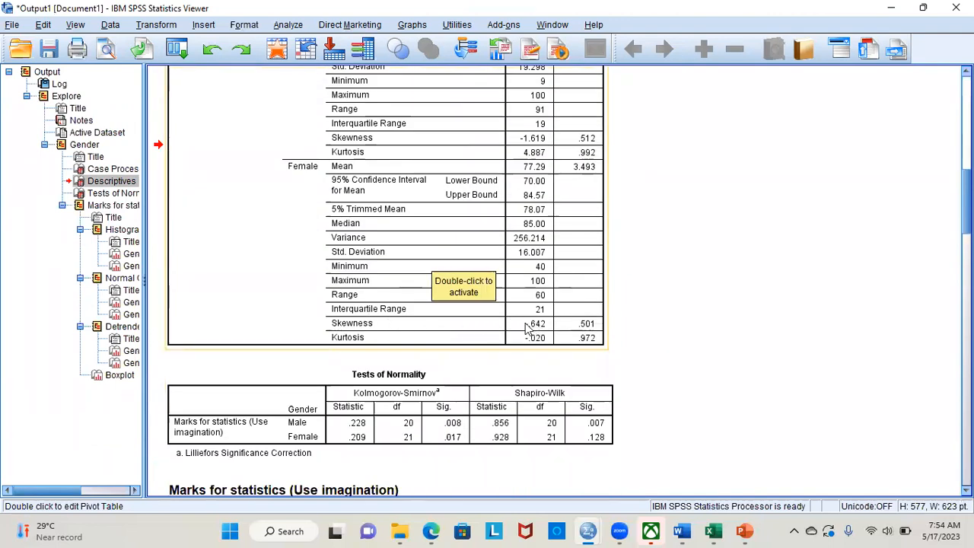
scroll(525, 327, up, 2)
scroll(525, 327, up, 2)
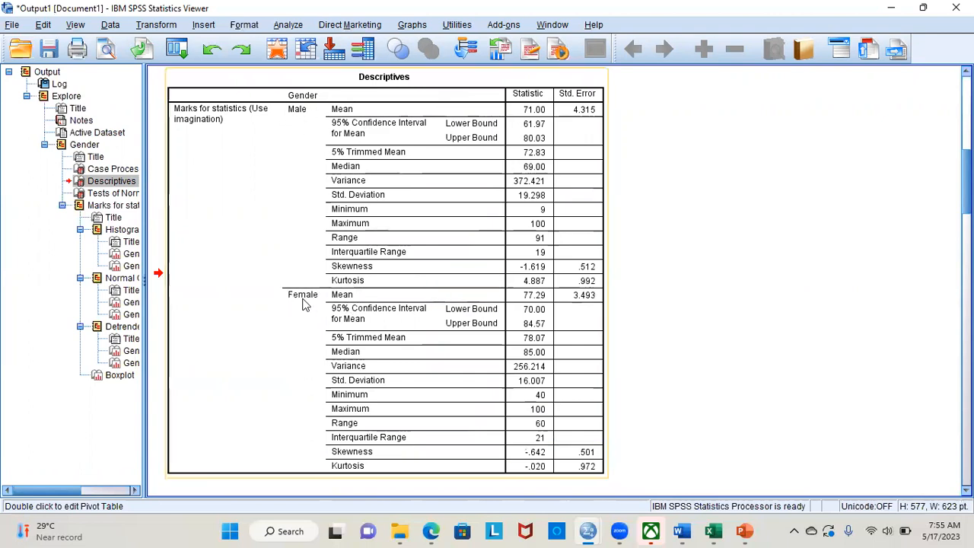
drag(507, 353, 731, 397)
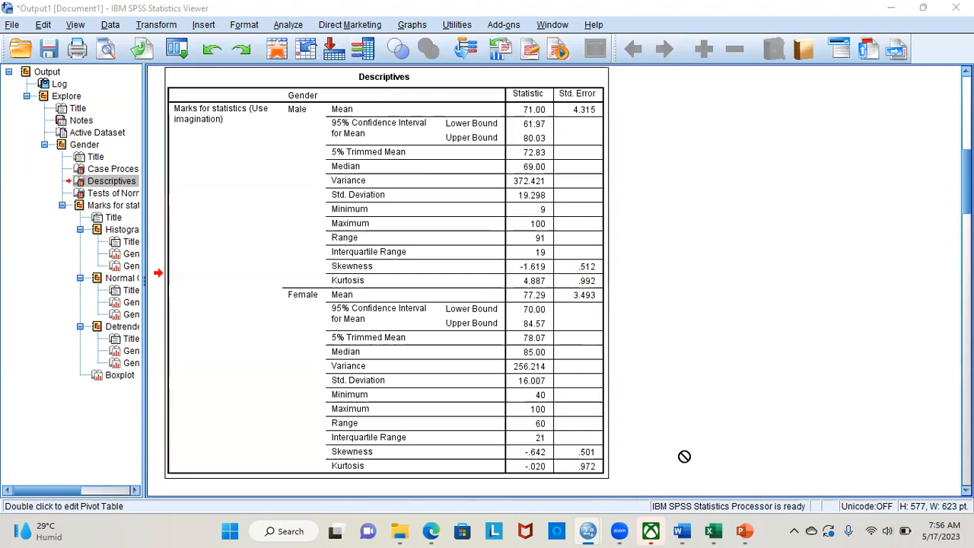
Switch to the PowerPoint slide and highlight the first normality criterion, about skewness and kurtosis Z values
click(746, 527)
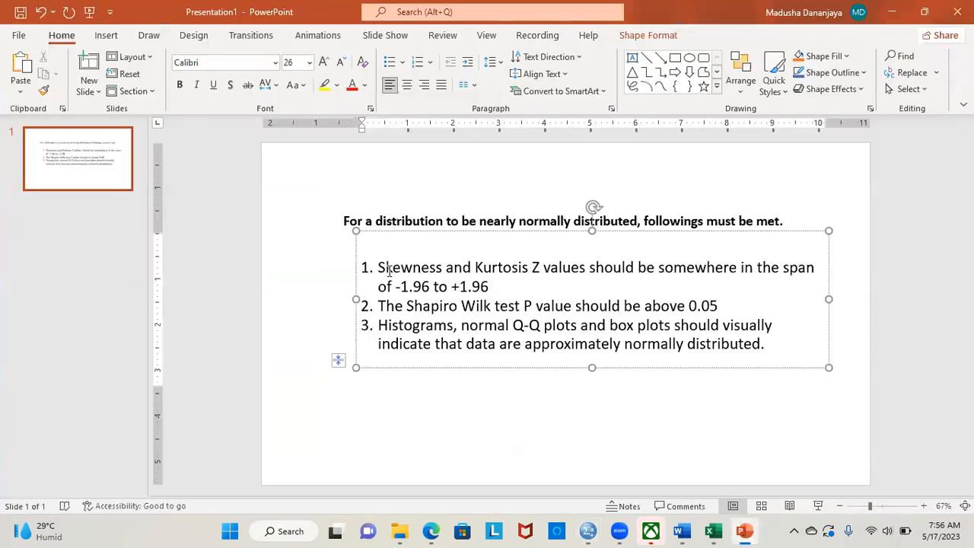
drag(385, 268, 786, 278)
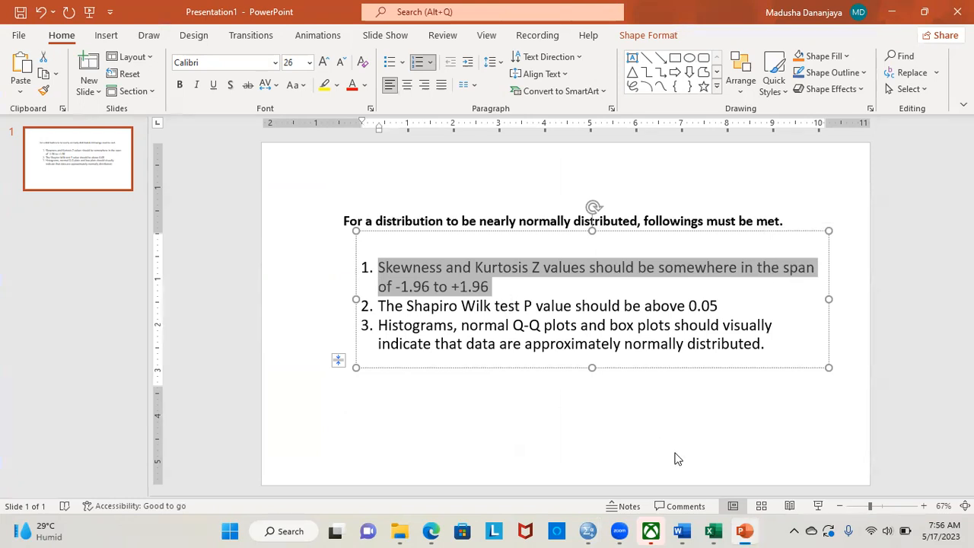
Switch to the blank Book1 workbook in Excel and enter the row label "Marks of male students" in C2
mouse_move(715, 525)
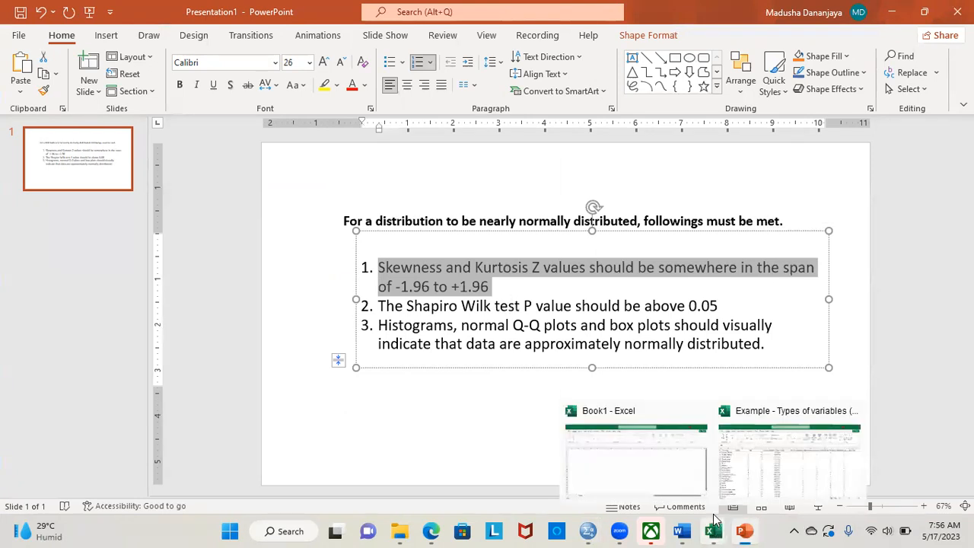
click(648, 444)
click(234, 250)
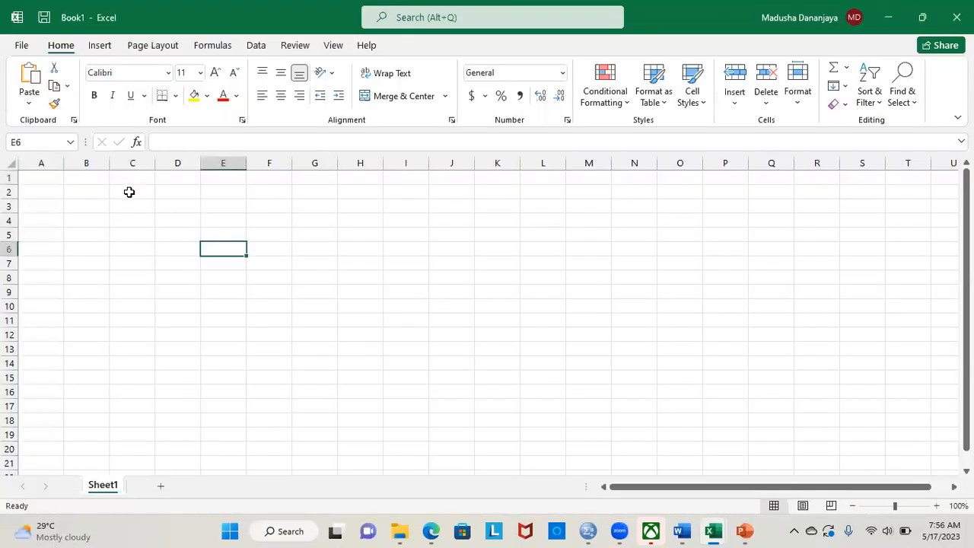
click(129, 193)
text(M)
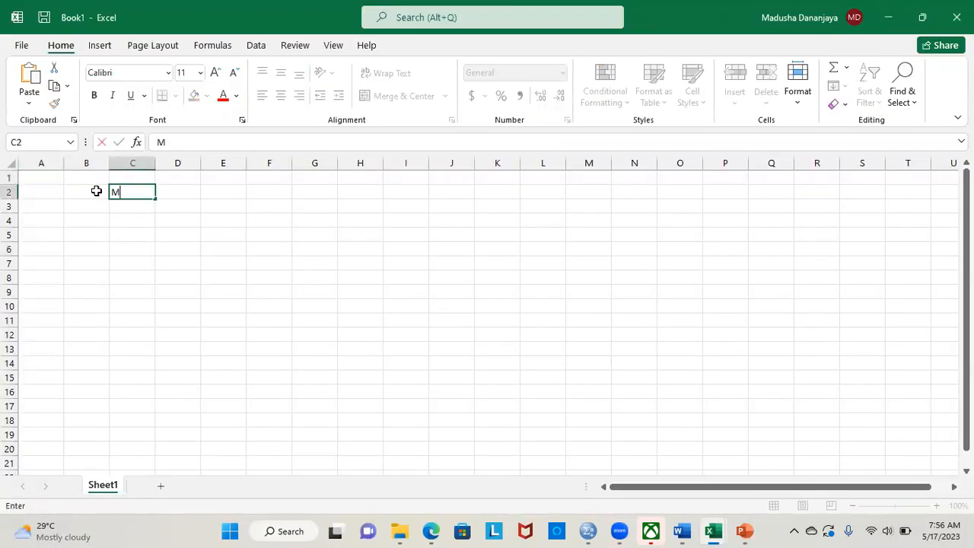
text(arks of male )
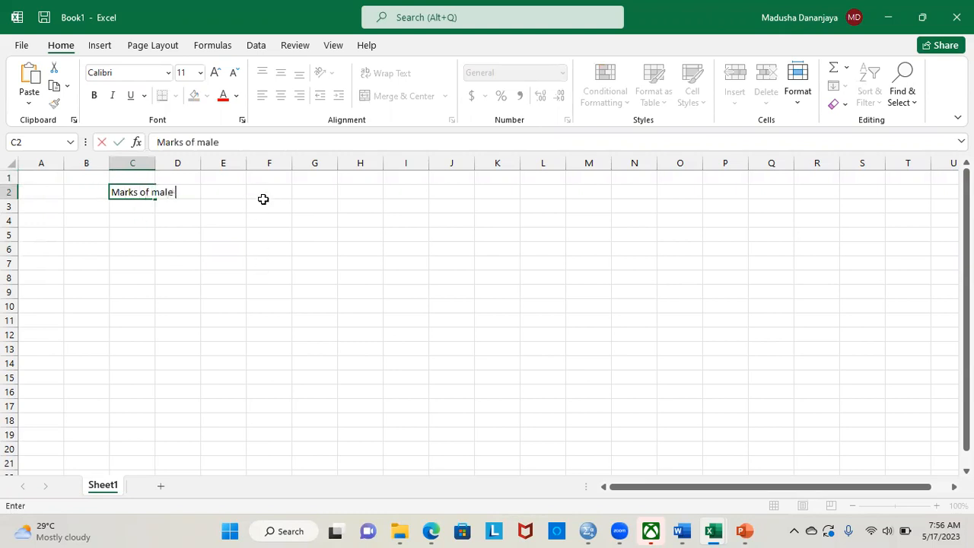
text(students)
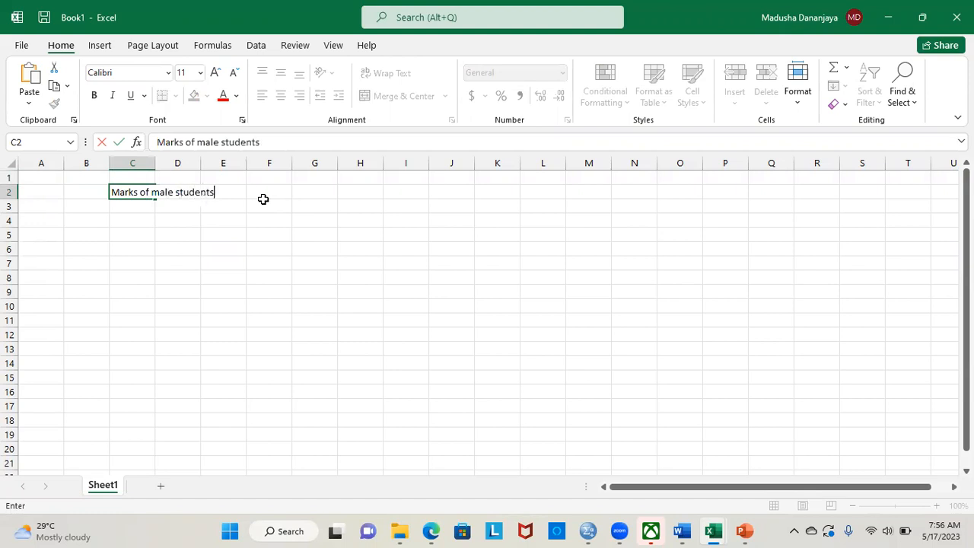
key(Return)
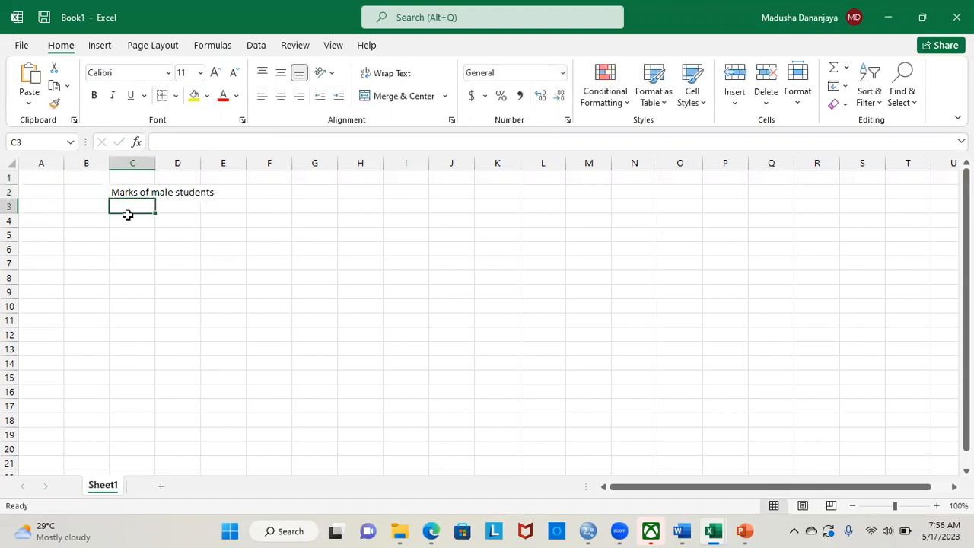
Enter the row label "Marks of female students" in C3 and fit column C's width to its text
text(Marks of)
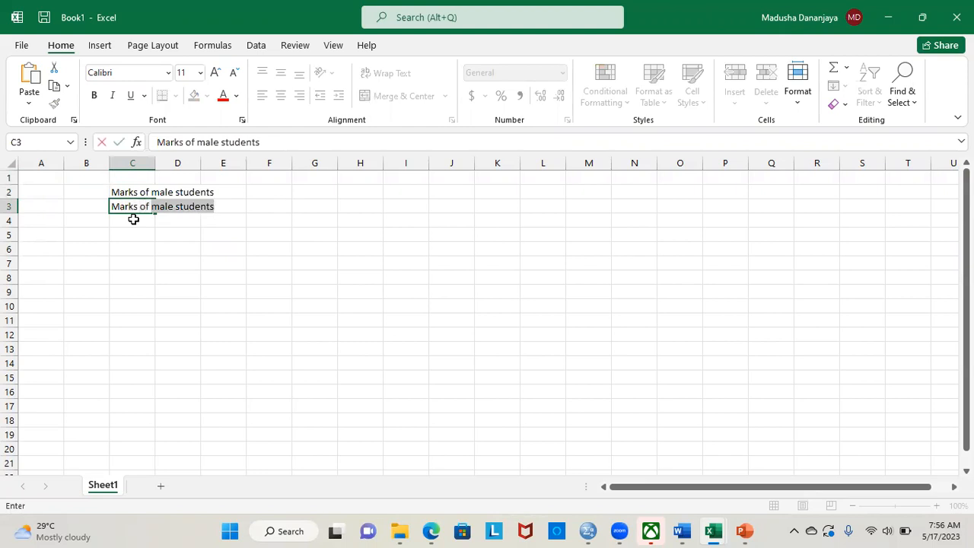
text( female students)
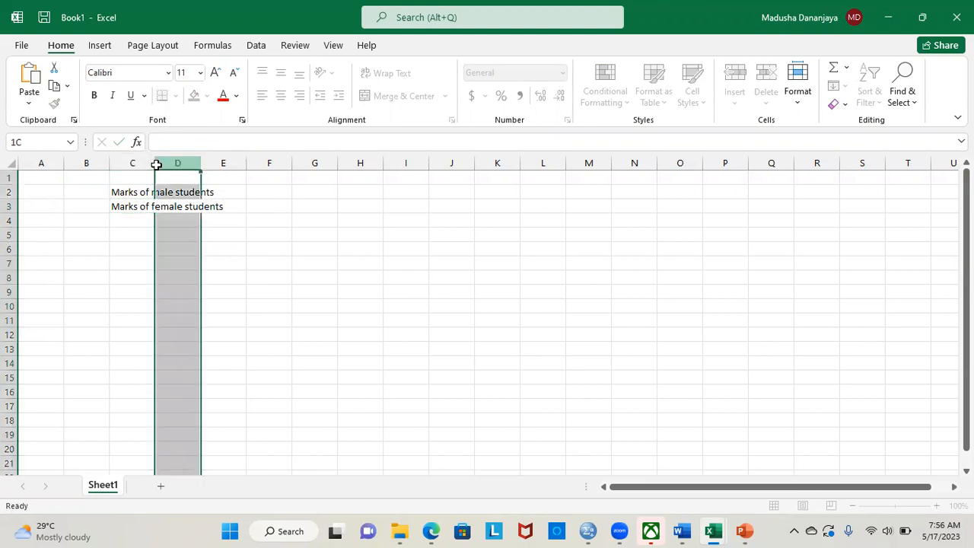
double_click(155, 163)
Enter the header "Skewness Z value" in D1 and fit column D's width to it
click(254, 176)
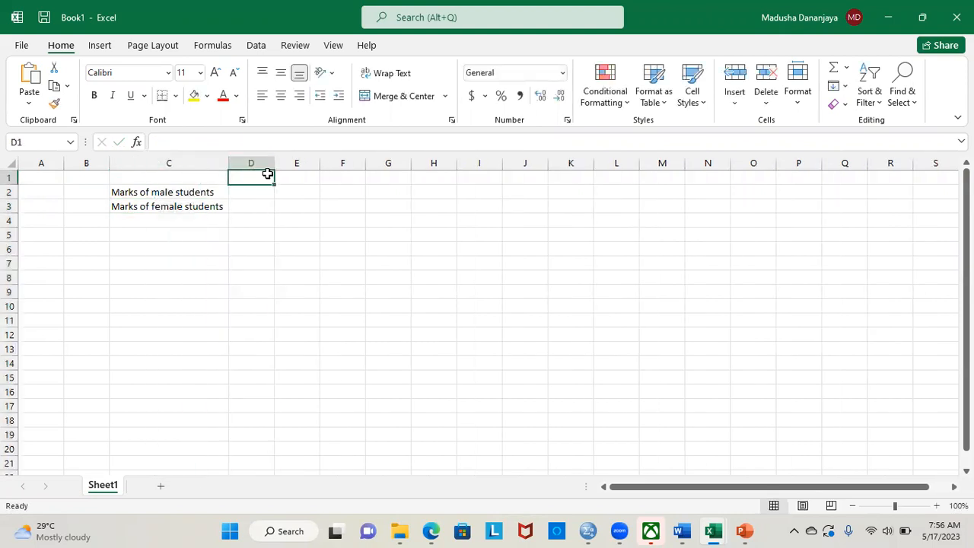
text(Skewness Z)
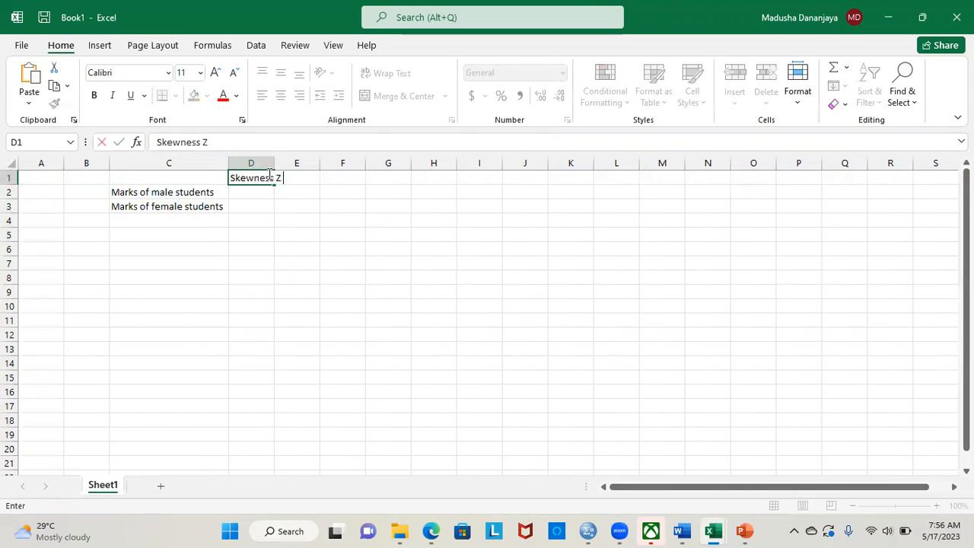
text( value)
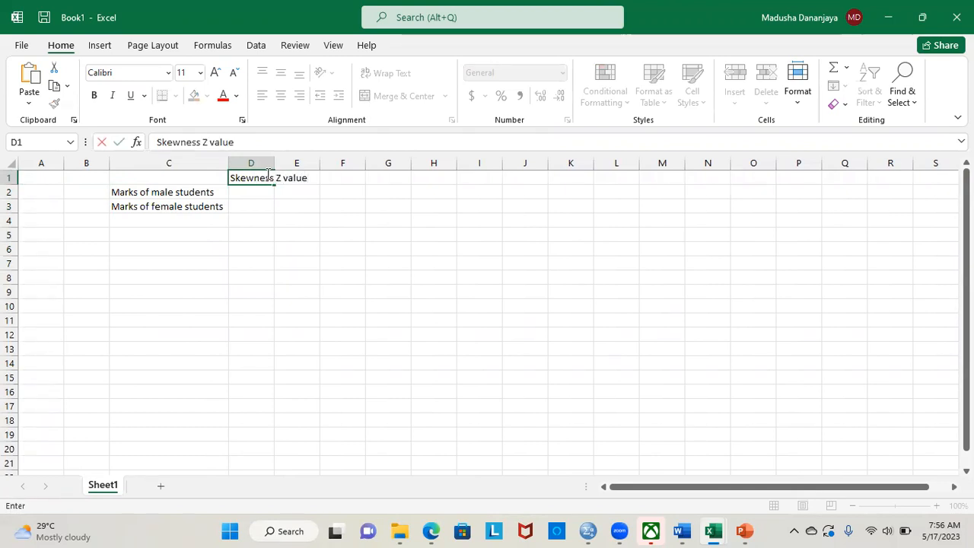
click(270, 163)
double_click(274, 163)
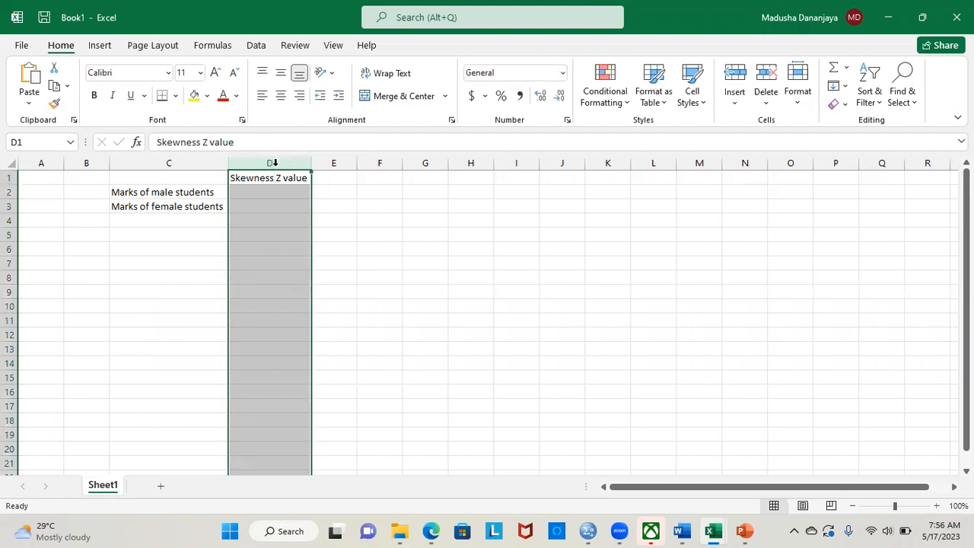
Enter the header "Kurtosis Z value" in E1 and fit column E's width to it
click(337, 176)
text(Kuroto)
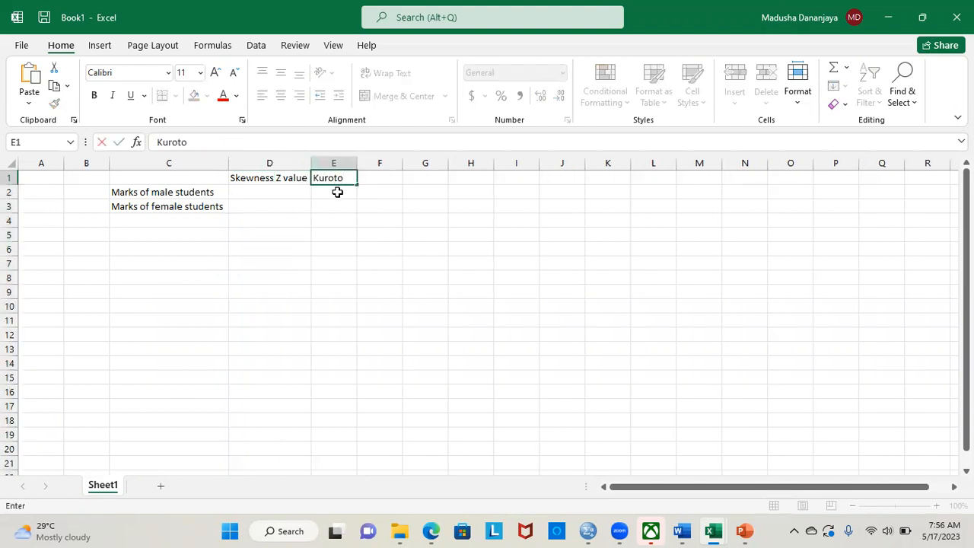
text(sis Z va)
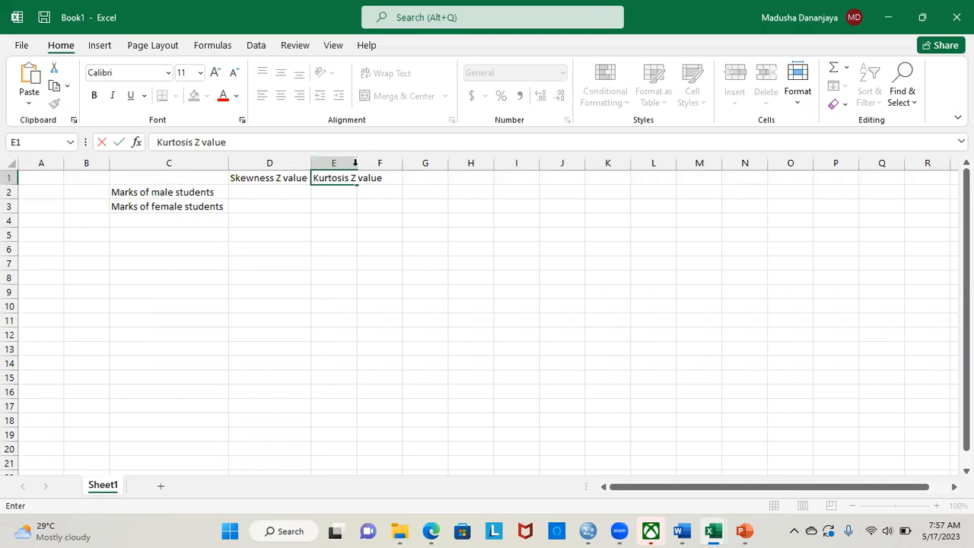
text(lue)
click(357, 162)
double_click(357, 163)
click(281, 197)
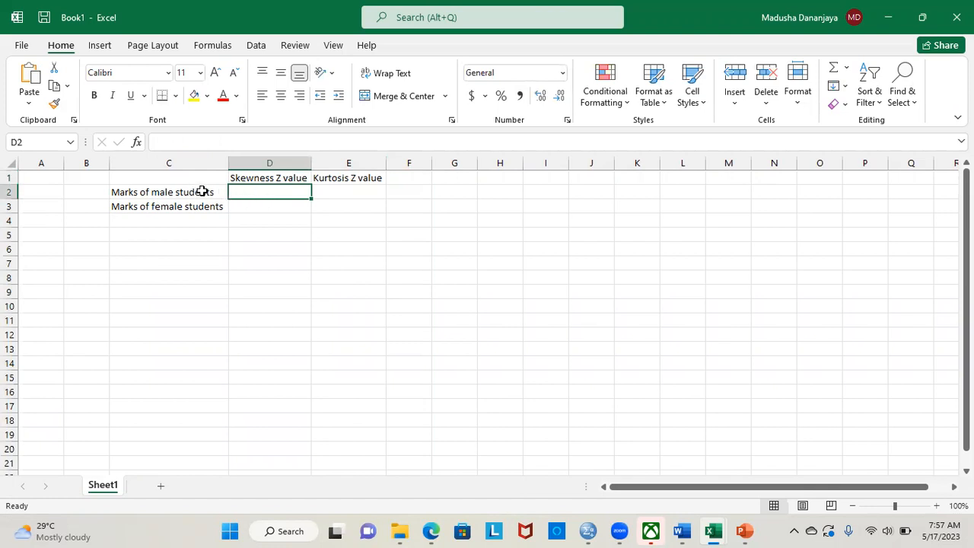
click(179, 192)
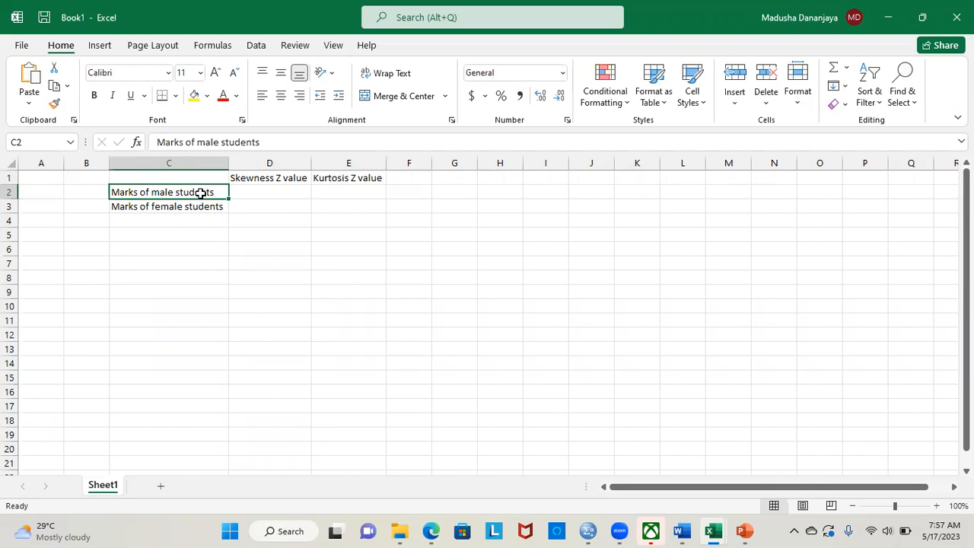
click(185, 207)
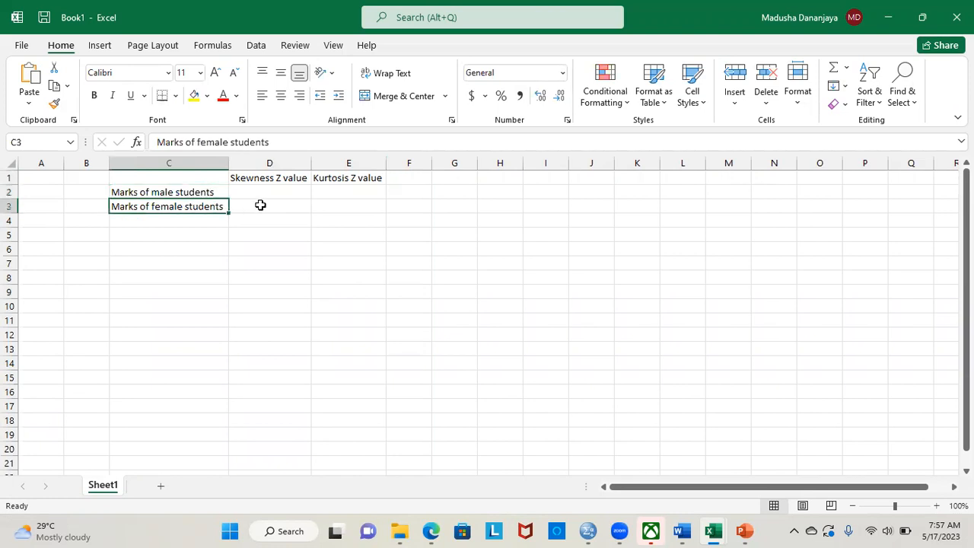
Switch to the SPSS output and examine the male students' skewness and kurtosis rows in the Descriptives table
key(alt+Tab)
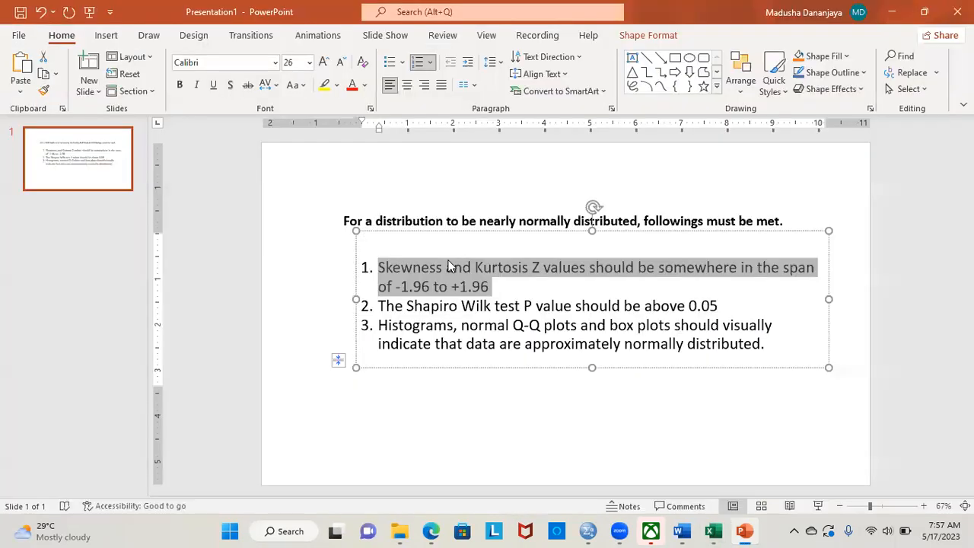
key(alt+Tab)
key(alt+Tab)
key(alt+Tab)
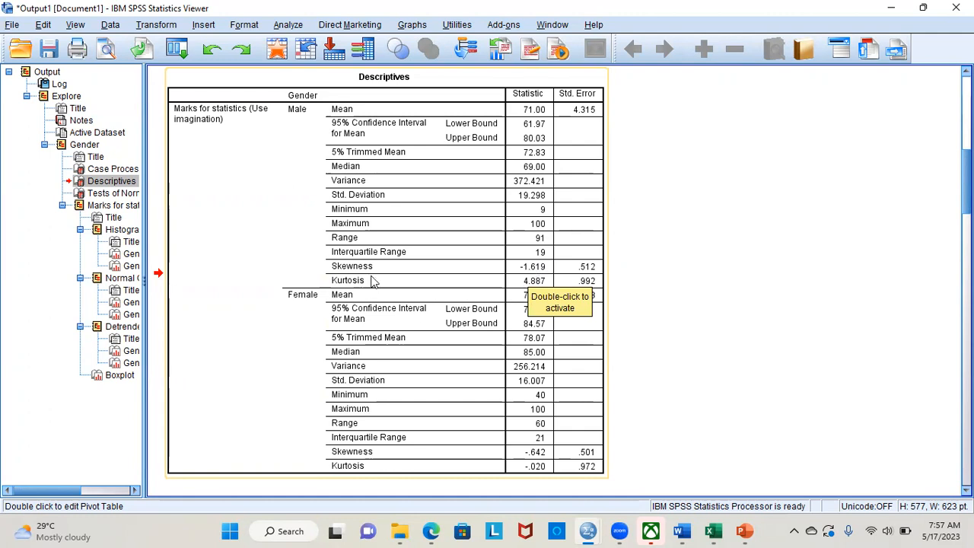
double_click(521, 266)
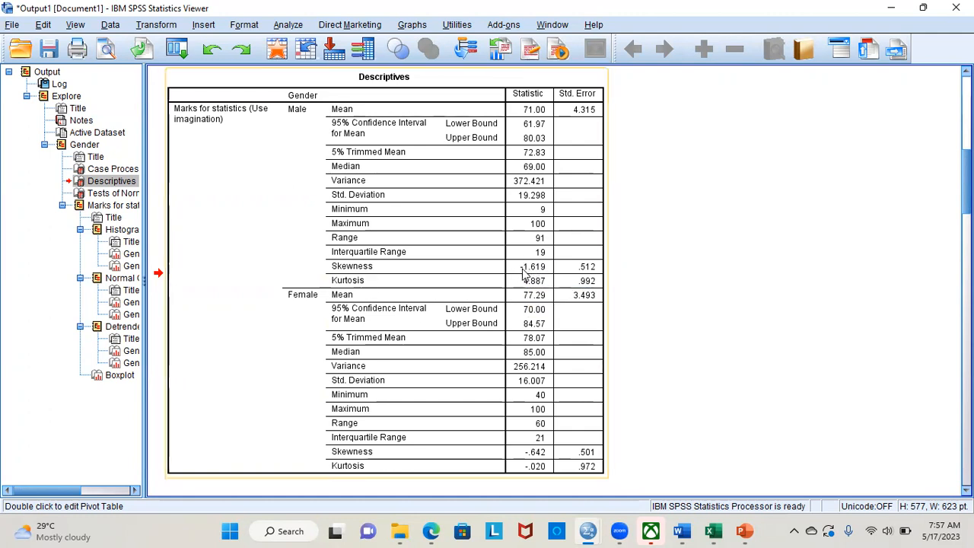
click(522, 263)
click(306, 111)
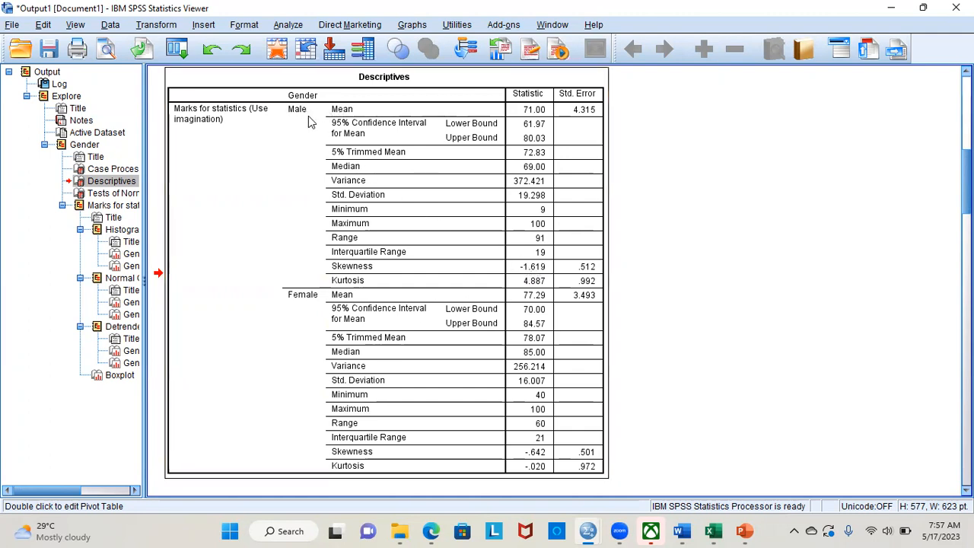
Activate the Descriptives table for editing, close the Pivoting Trays window and read the male skewness statistic and standard error
click(523, 270)
double_click(524, 271)
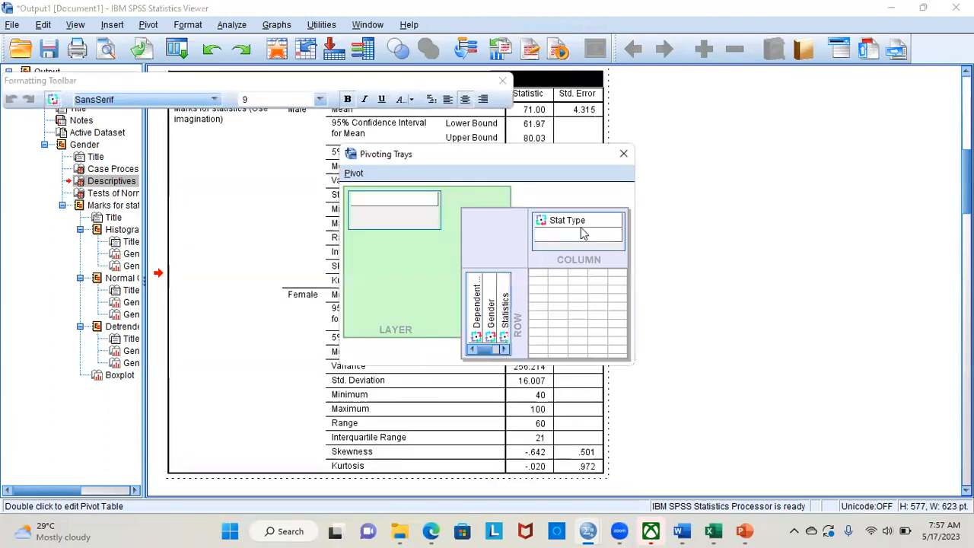
click(620, 156)
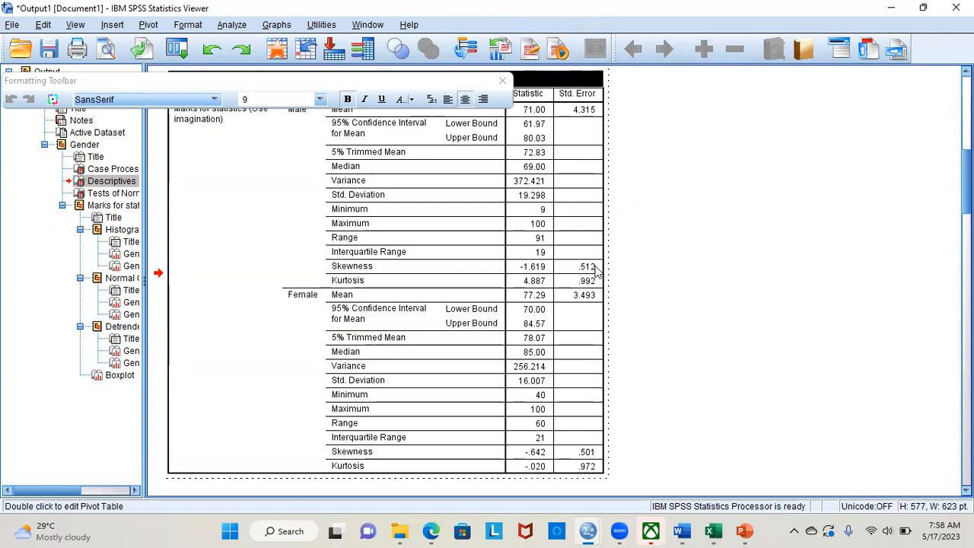
Return to Excel and start the male skewness Z formula in D2 with the skewness statistic from SPSS, -1.619
key(alt+Tab)
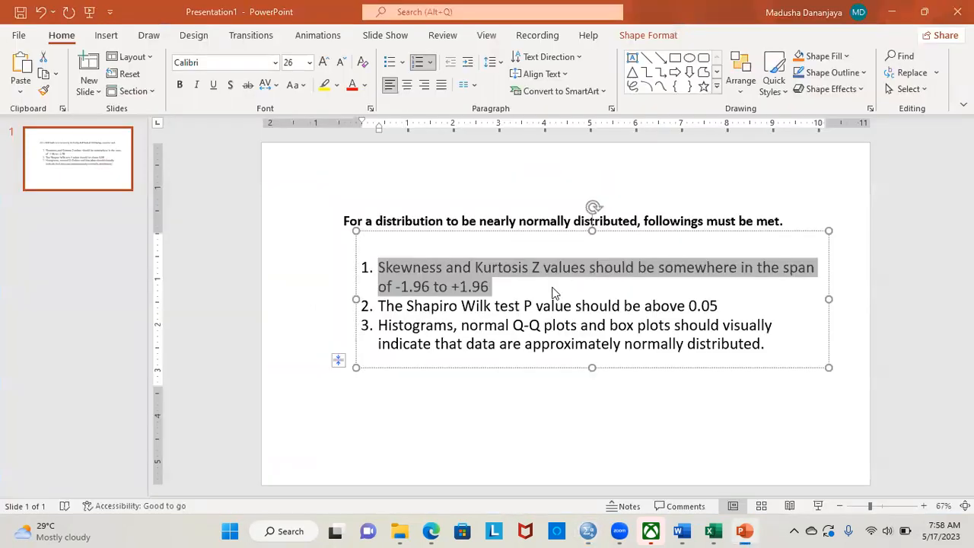
key(alt+Tab)
key(alt+Tab)
click(270, 191)
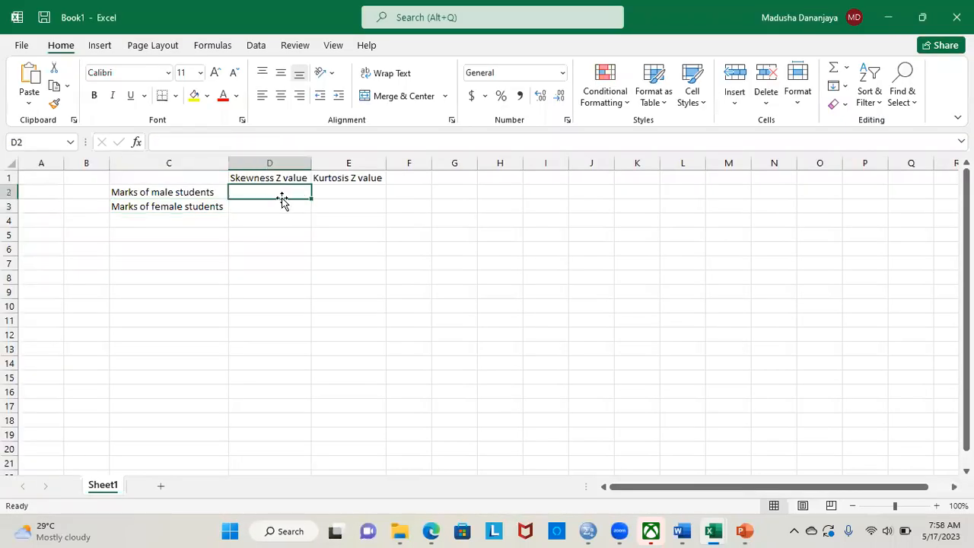
text(=)
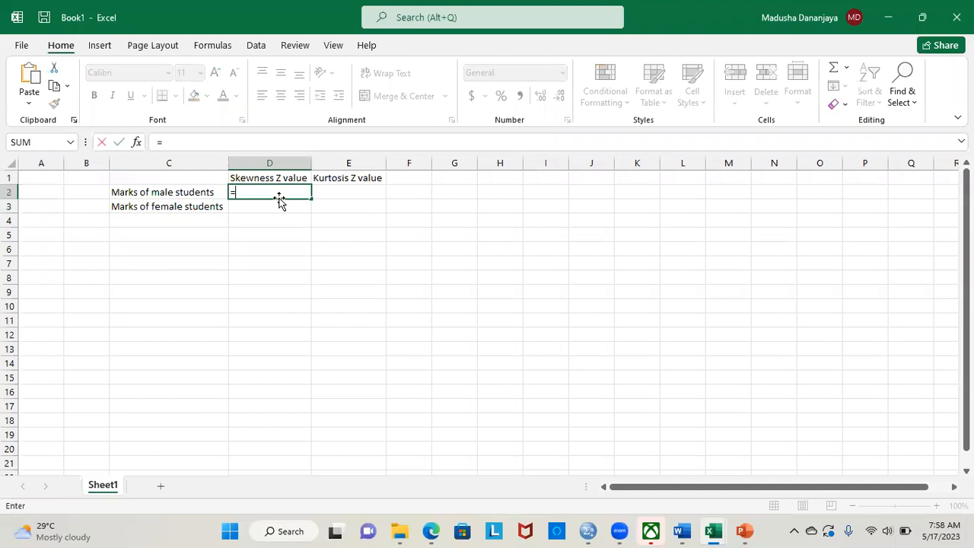
key(alt+Tab)
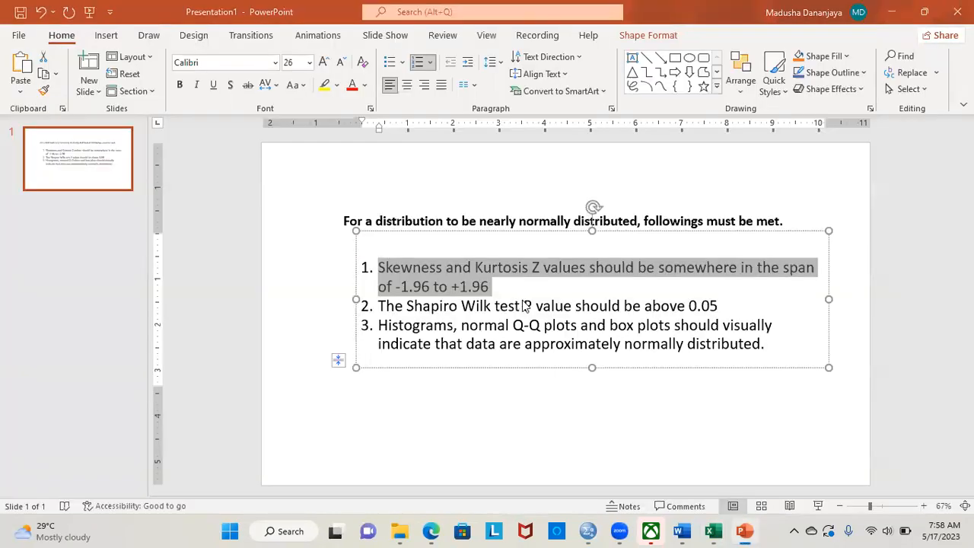
key(alt+Tab)
key(alt+Tab)
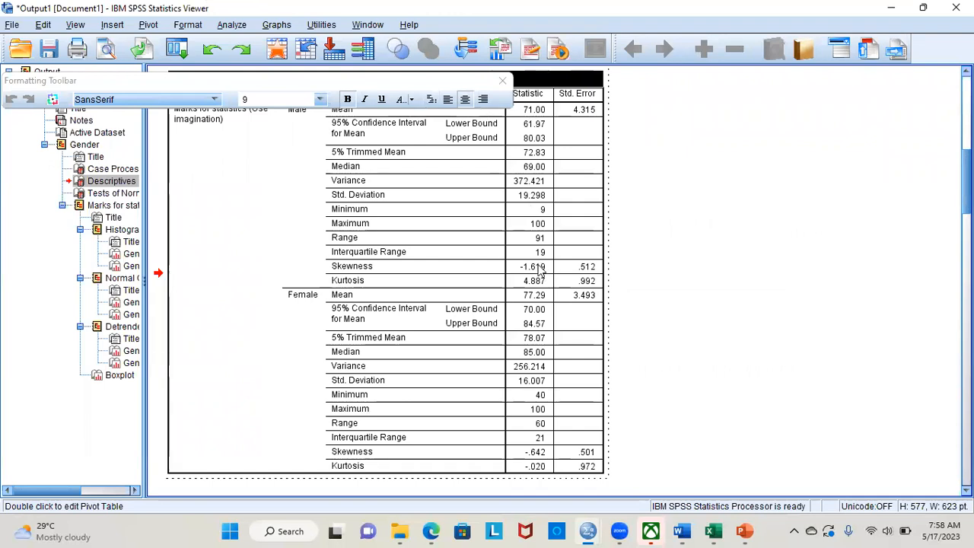
key(alt+Tab)
key(alt+Tab)
key(Tab)
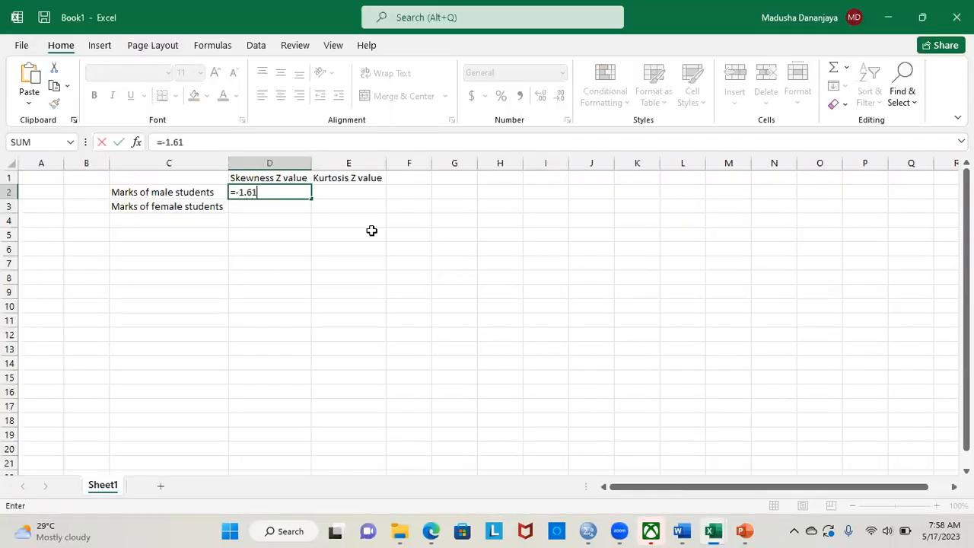
Look up the male skewness standard error in SPSS and complete the Excel formula in D2 as =-1.619/0.512
key(alt+Tab)
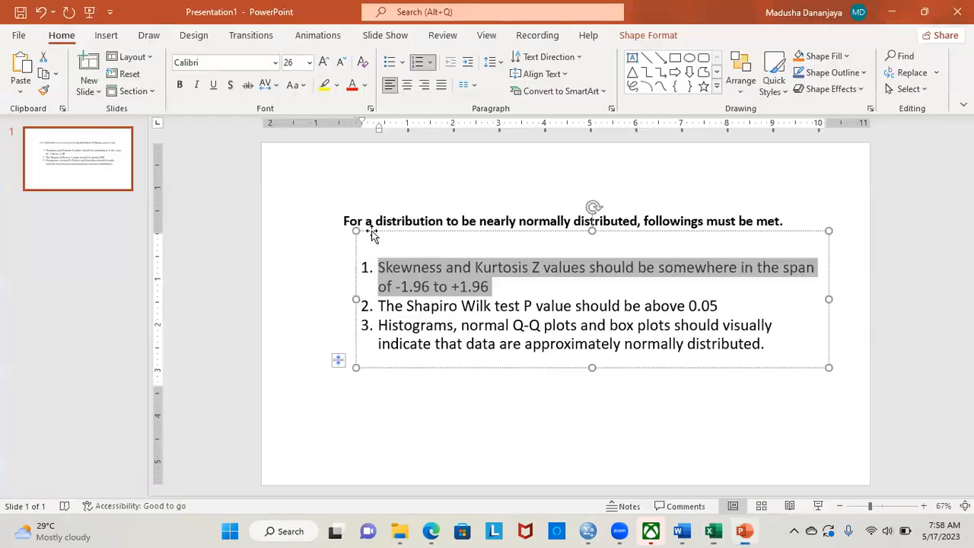
key(alt+Tab)
key(Tab)
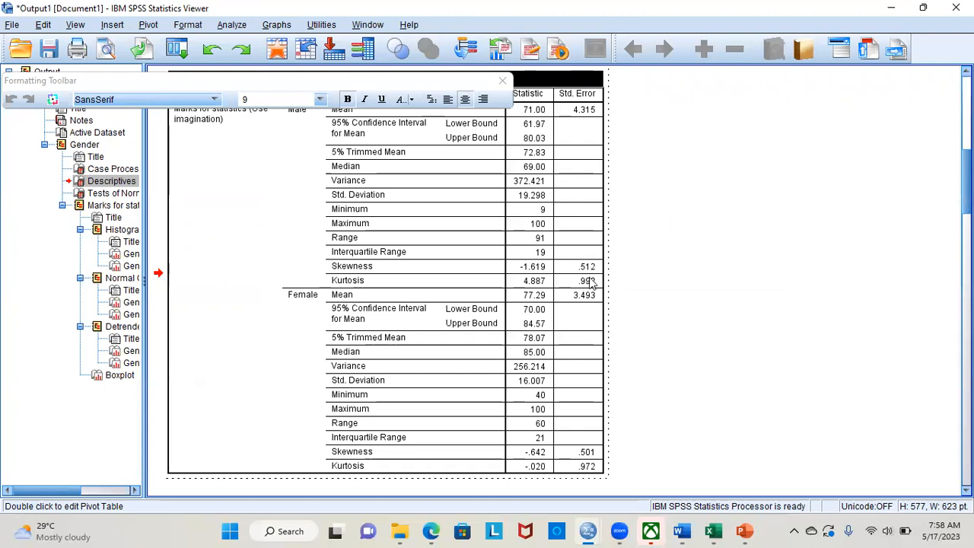
key(alt+Tab)
key(alt+Tab)
key(alt+Tab)
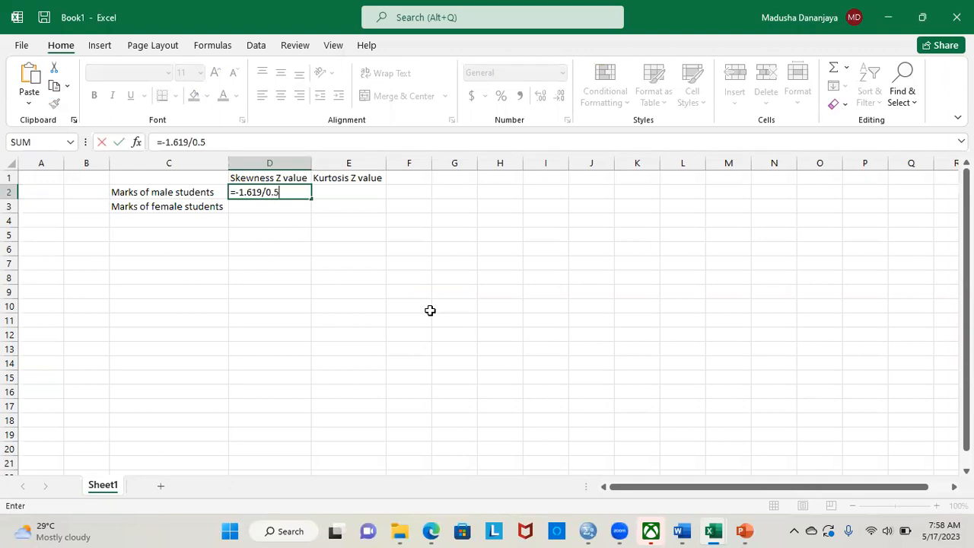
key(Return)
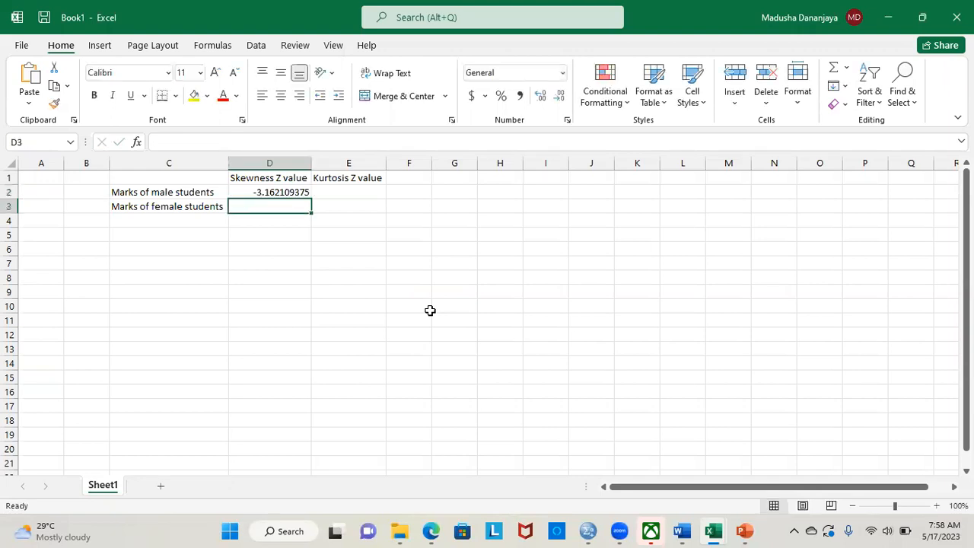
Start the male kurtosis Z formula in E2 with the kurtosis statistic looked up in the SPSS output, 4.887
click(293, 192)
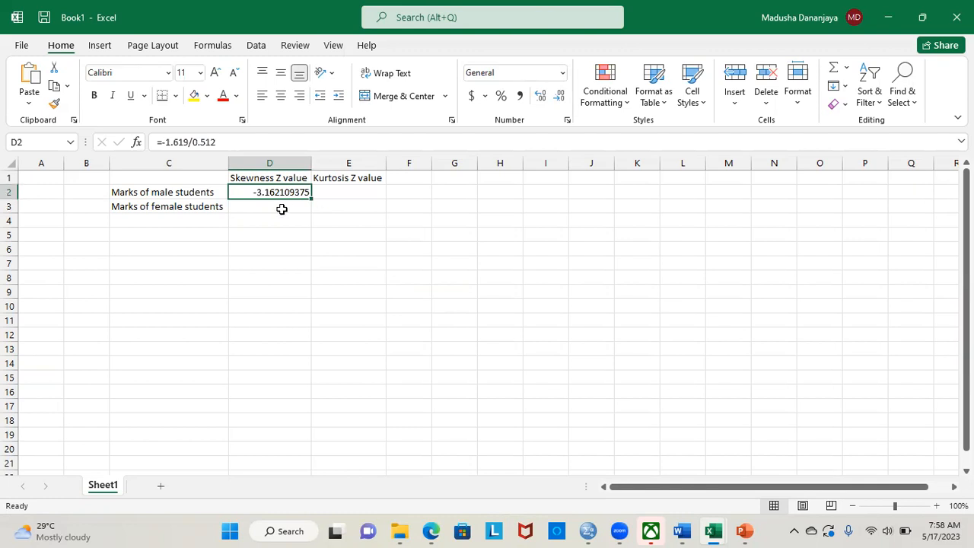
click(281, 208)
click(330, 189)
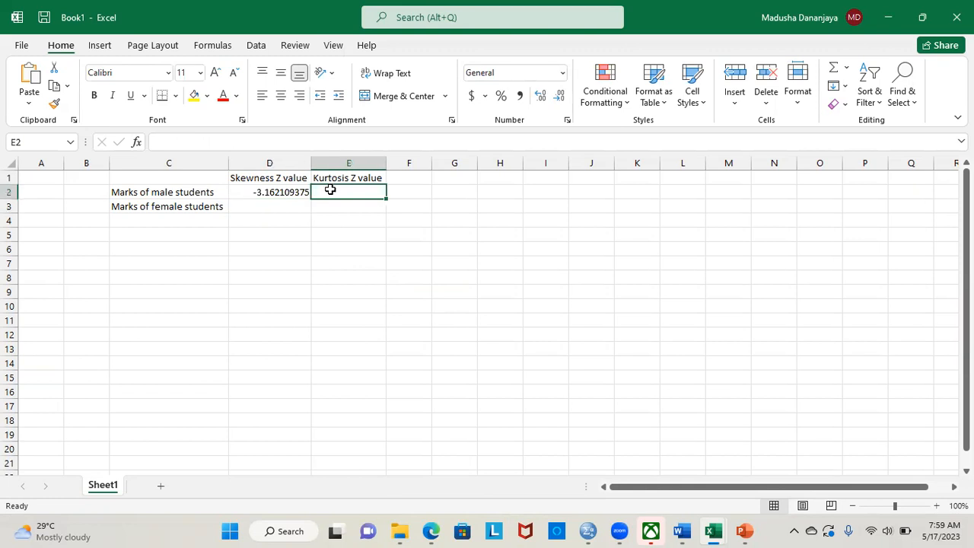
text(=)
key(alt+Tab)
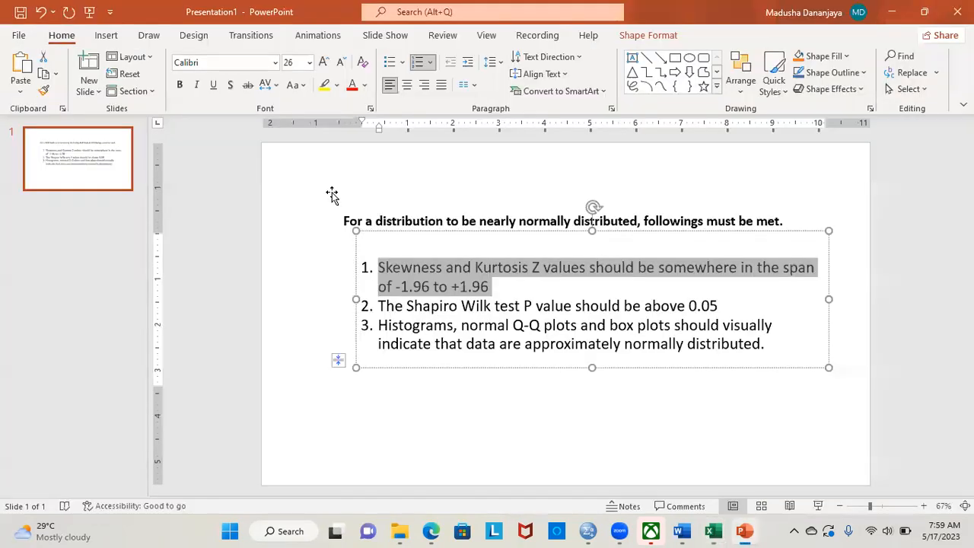
key(alt+Tab)
key(alt+Tab)
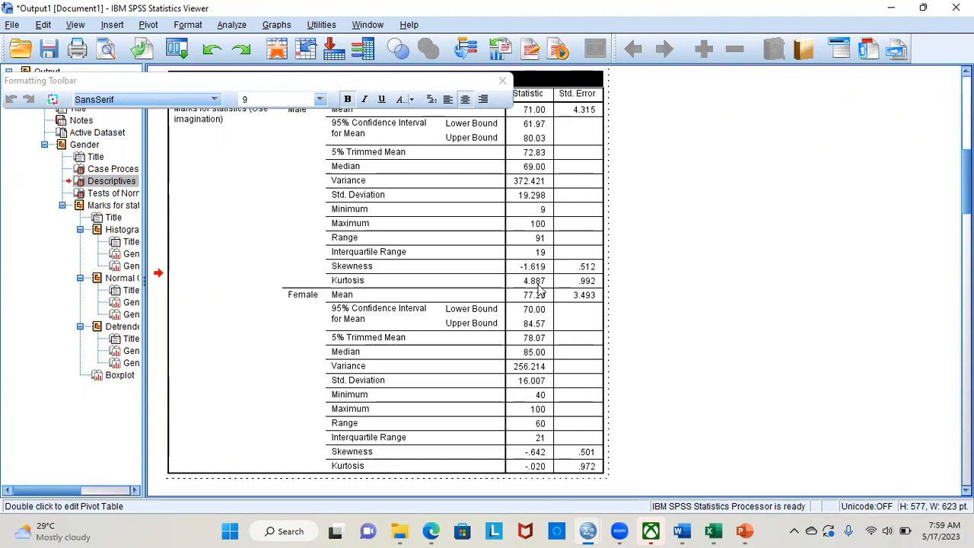
key(alt+Tab)
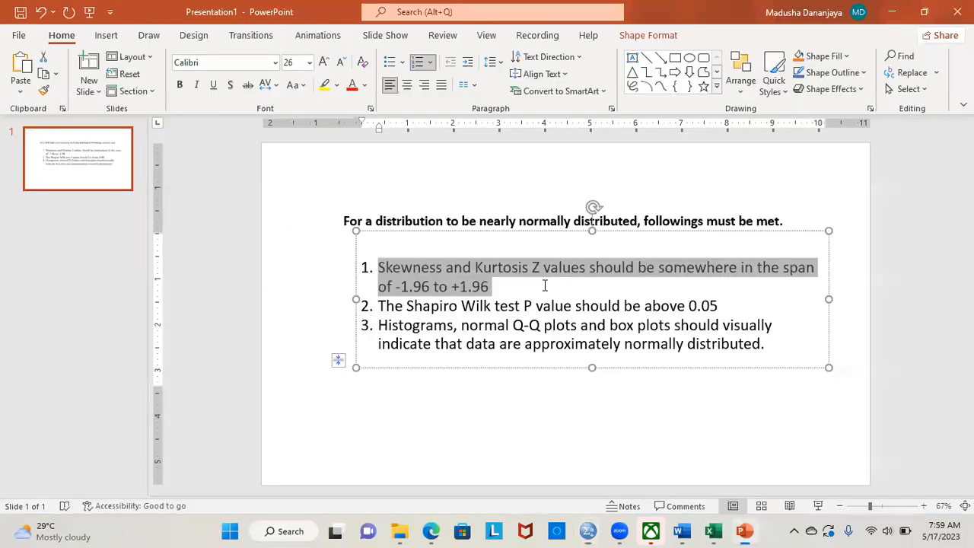
key(alt+Tab)
key(alt+Tab)
text(4.887/)
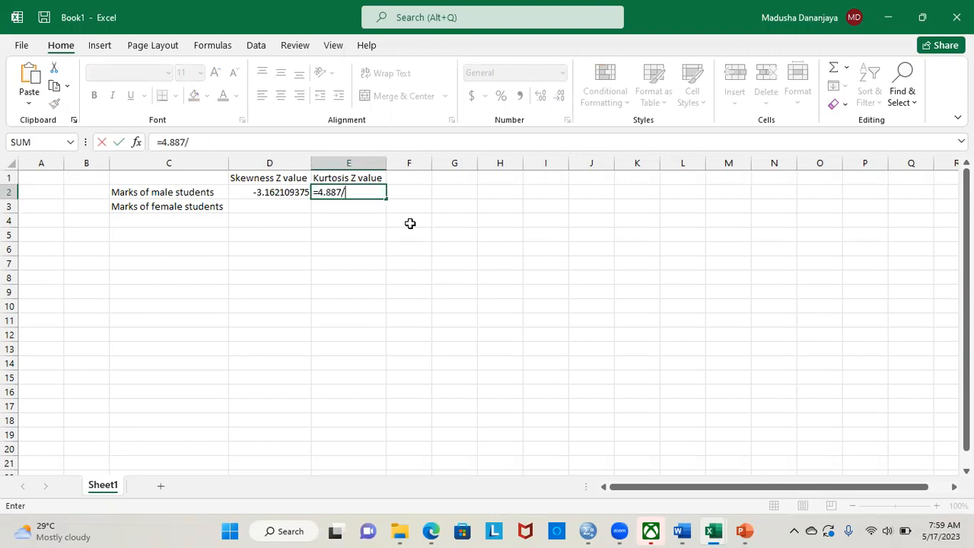
Look up the male kurtosis standard error in SPSS and complete the Excel formula in E2 as =4.887/0.992
key(alt+Tab)
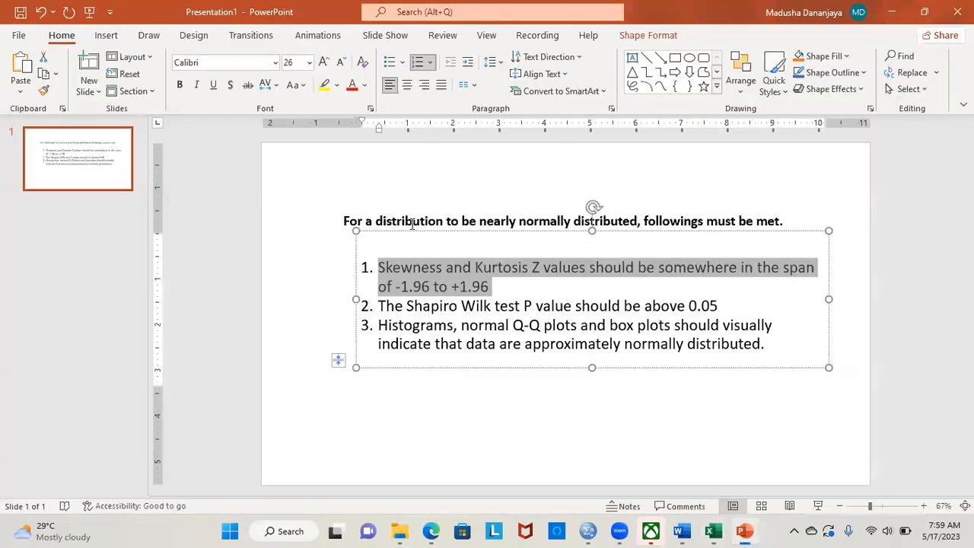
key(alt+Tab)
key(alt+Tab)
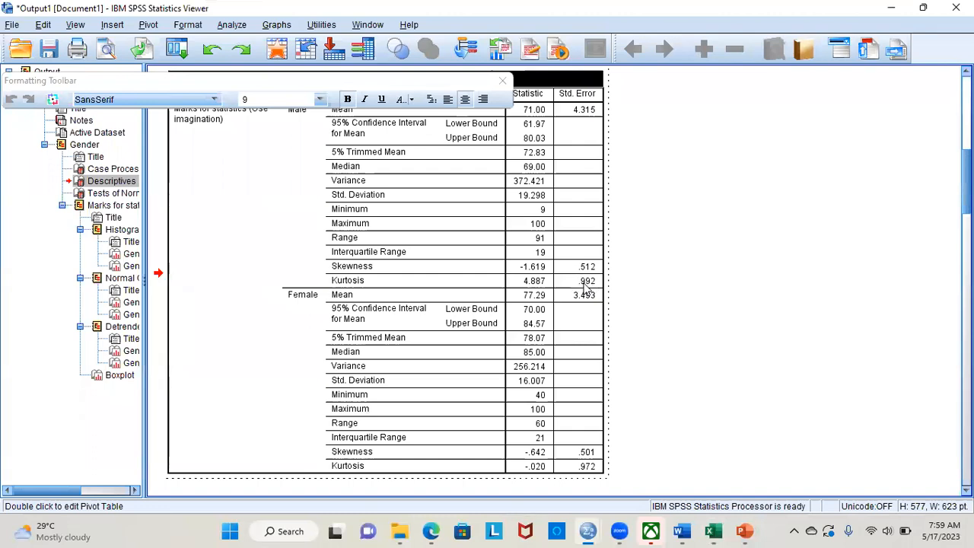
key(alt+Tab)
key(alt+Tab)
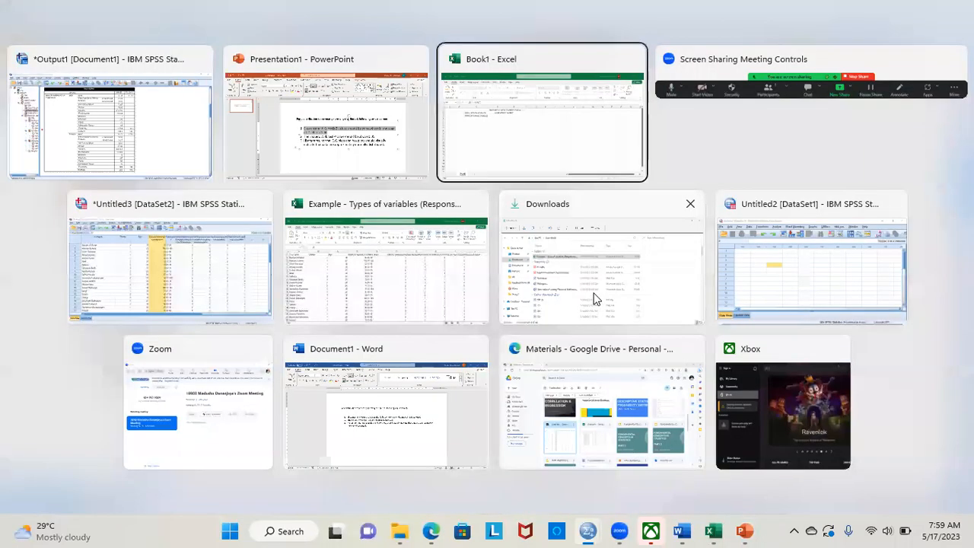
text(0.992)
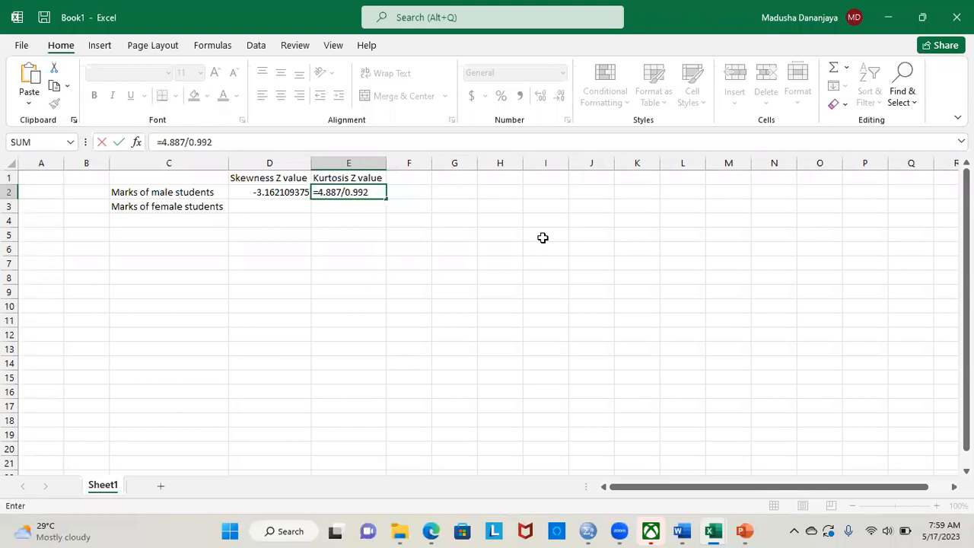
key(Return)
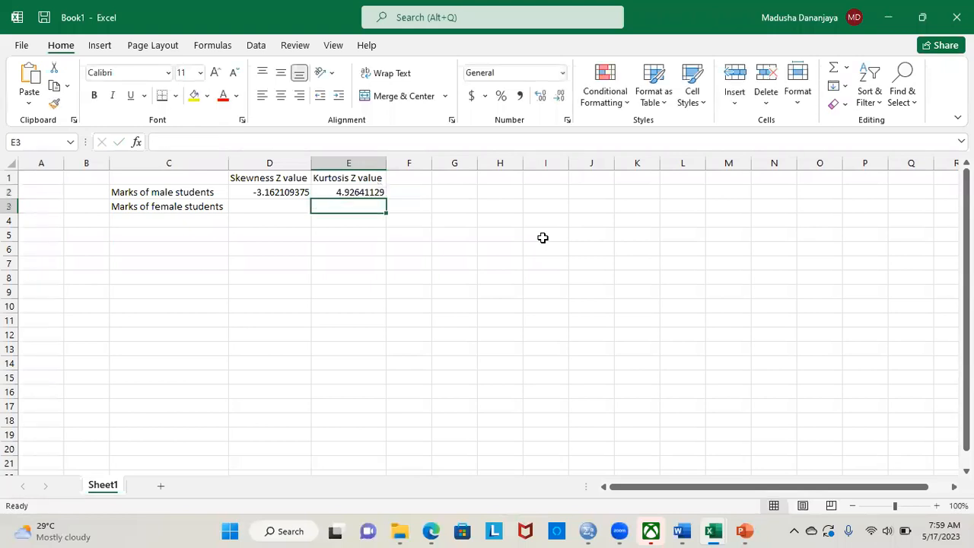
Start the female skewness Z formula in D3 with the female skewness statistic from the SPSS Descriptives table, -0.642
click(291, 206)
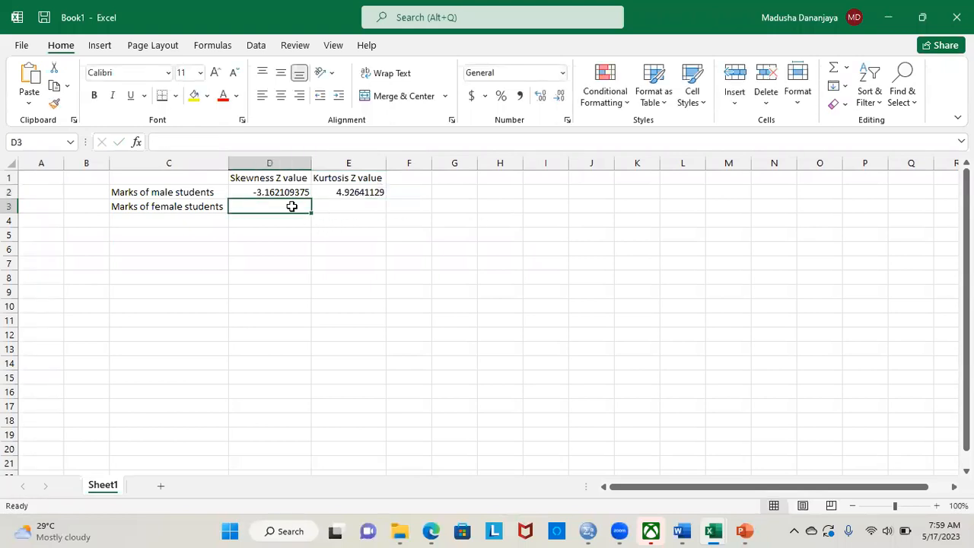
text(=)
key(alt+Tab)
scroll(453, 318, down, 2)
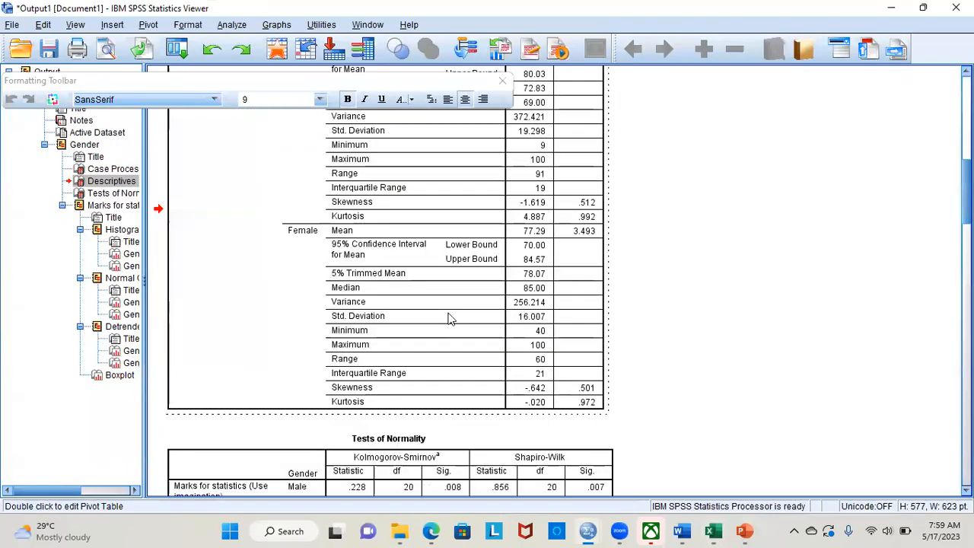
scroll(449, 318, down, 2)
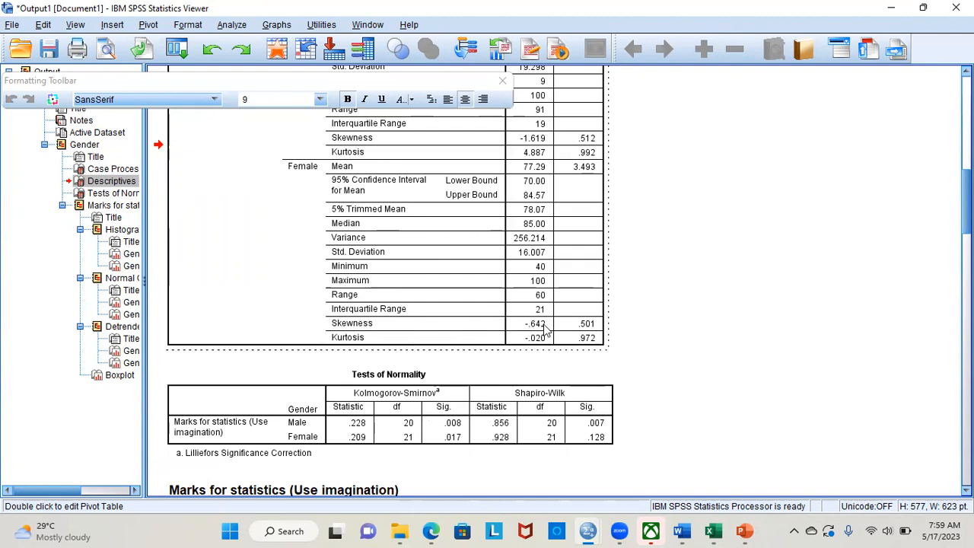
key(alt+Tab)
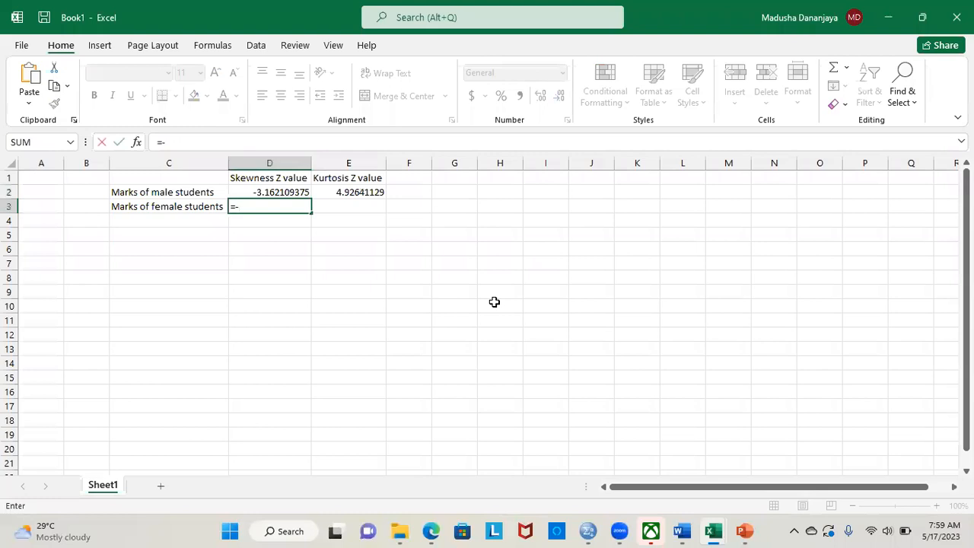
text(-0.642/)
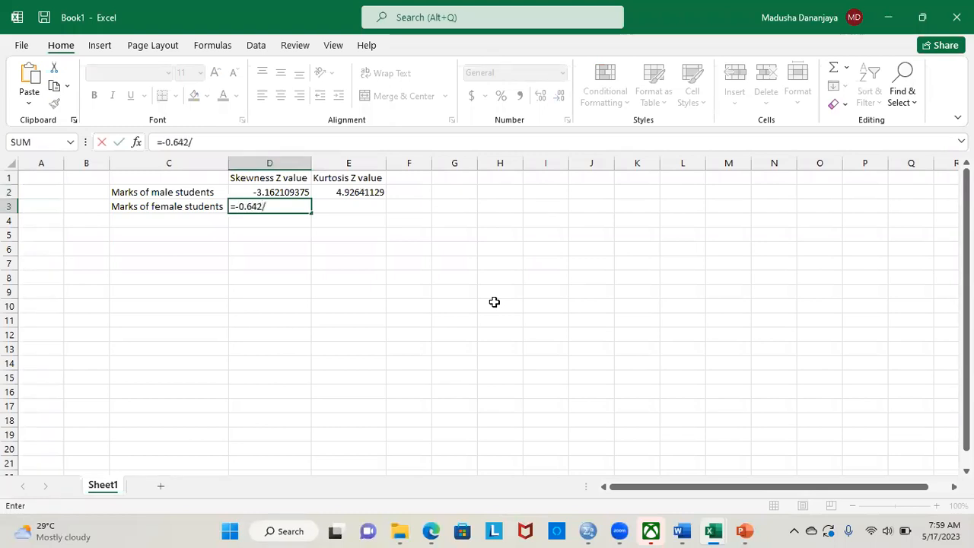
Read the female skewness standard error in SPSS, leave table editing there, and complete the Excel formula in D3 as =-0.642/0.501
key(alt+Tab)
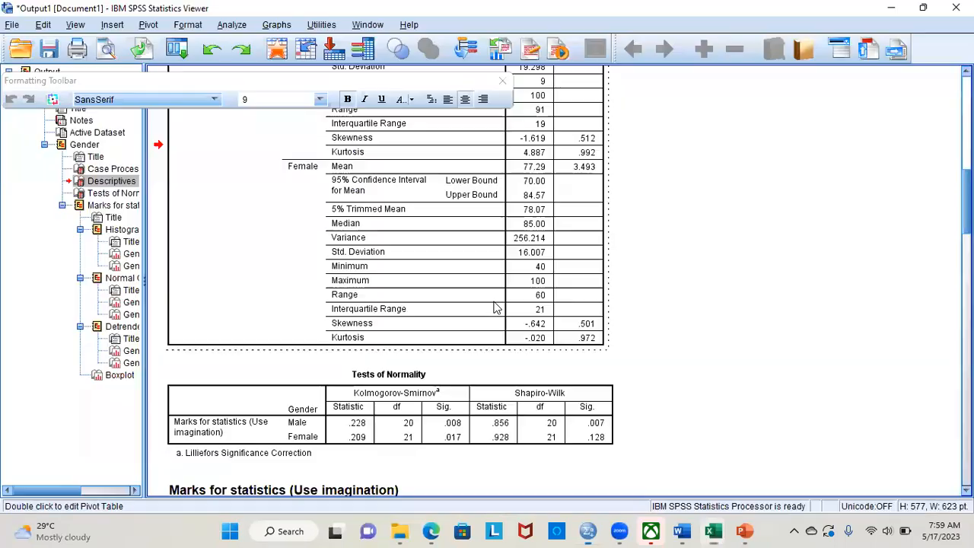
click(594, 326)
click(594, 325)
click(629, 325)
click(586, 441)
scroll(587, 439, down, 3)
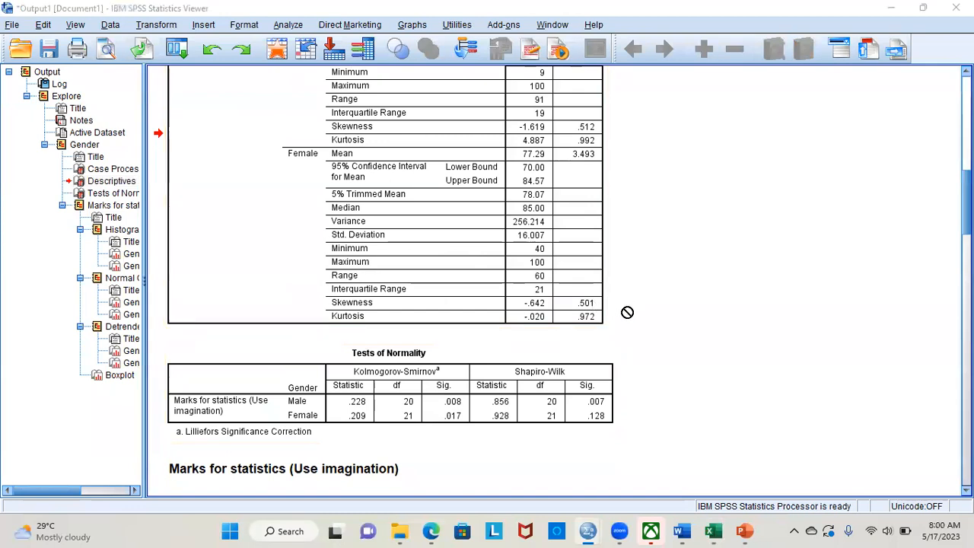
key(alt+Tab)
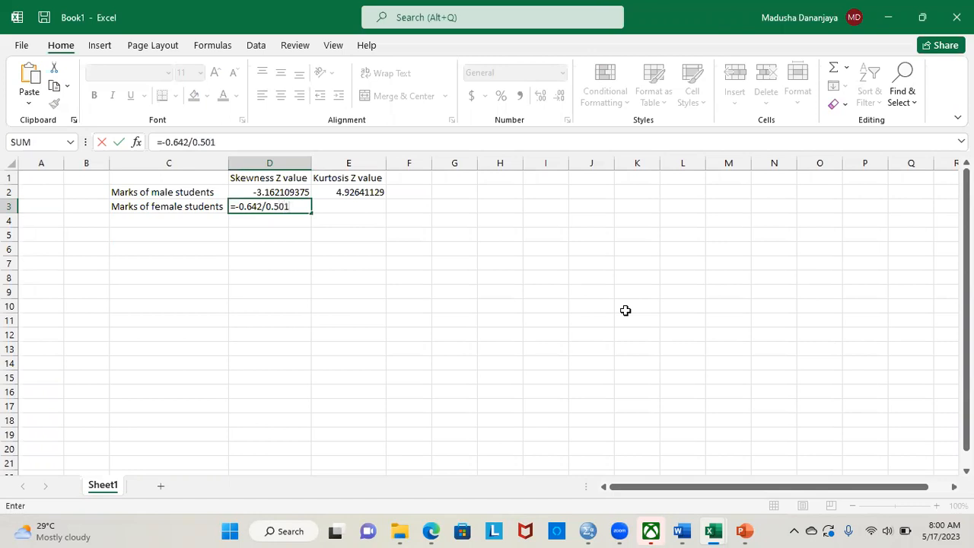
key(Return)
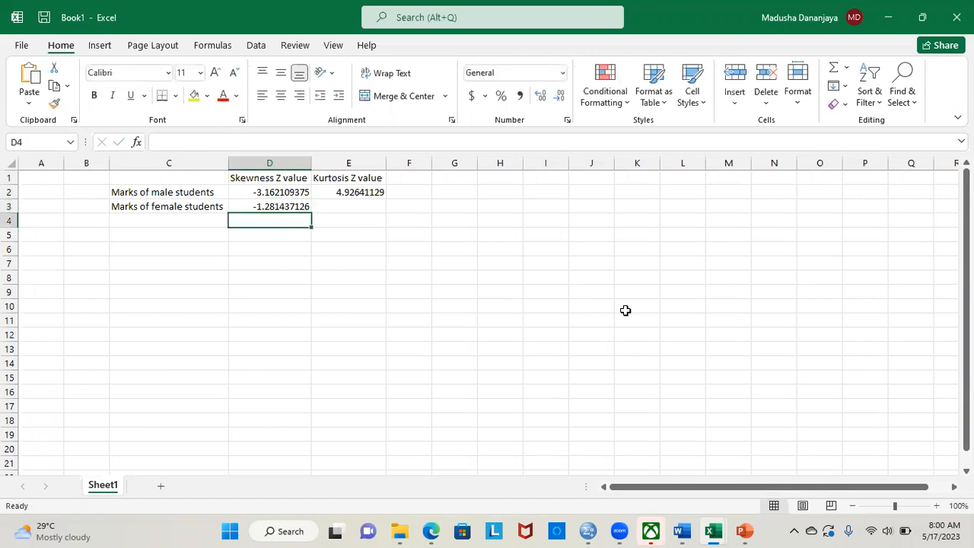
Look up the female kurtosis statistic in SPSS and start the Z formula in Excel cell E3 with -0.020
click(370, 204)
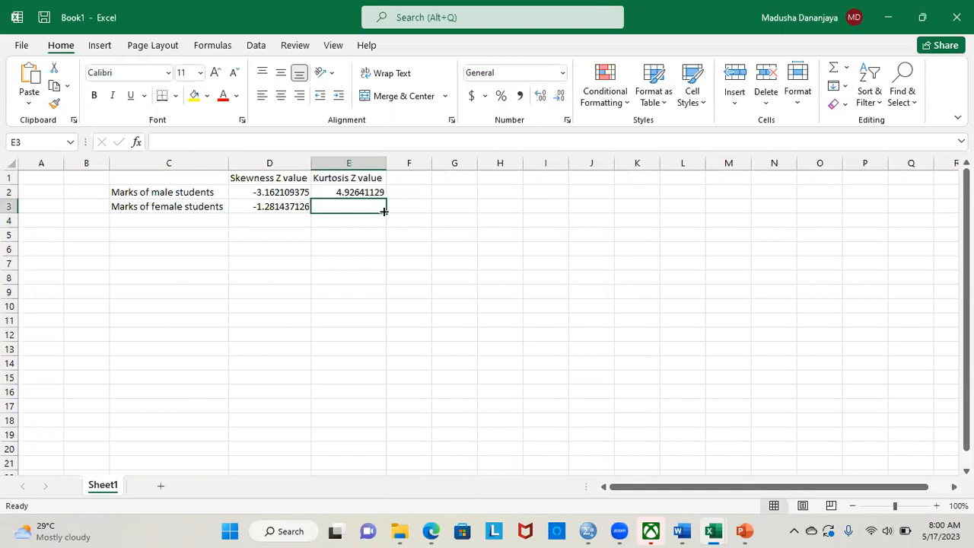
key(alt+Tab)
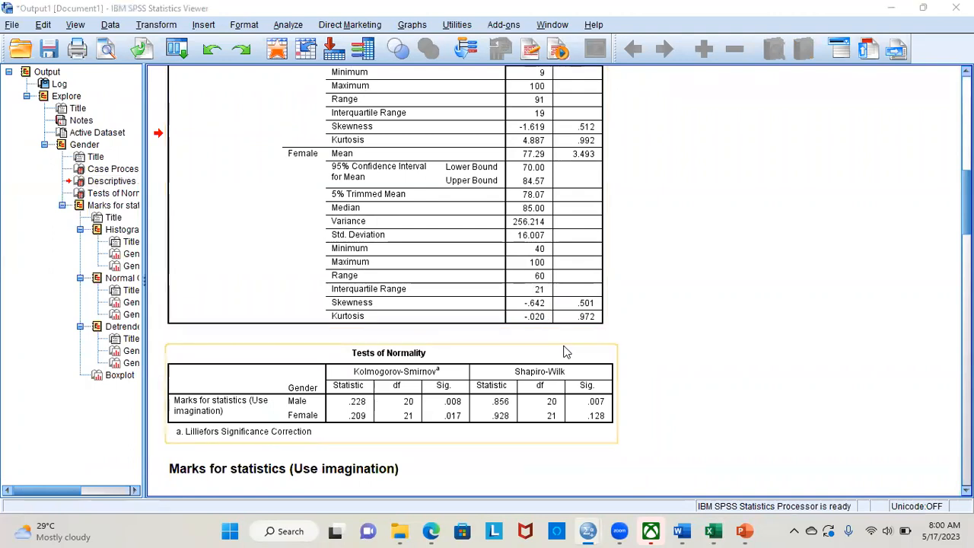
key(alt+Tab)
text(=-)
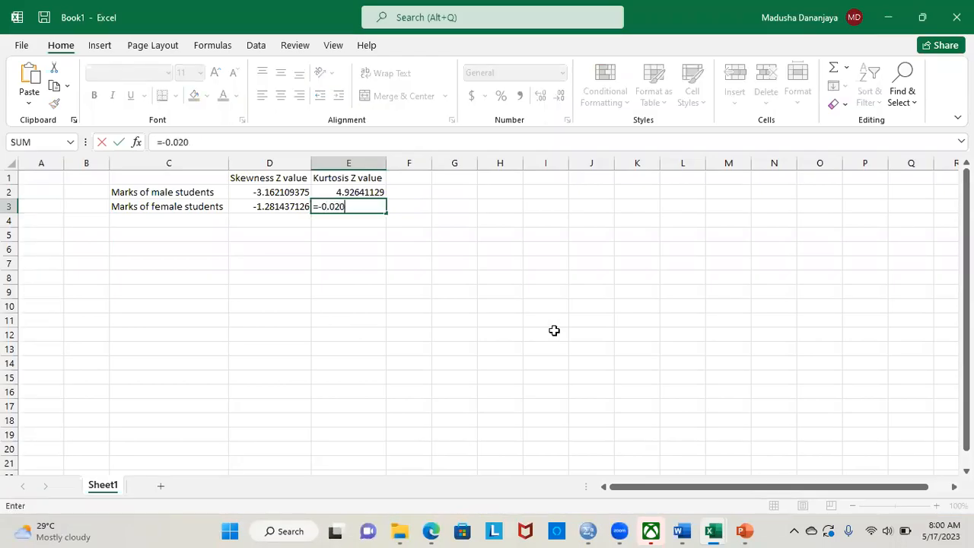
Check the female kurtosis standard error in SPSS and complete the Excel formula in E3 as =-0.020/0.971
key(alt+Tab)
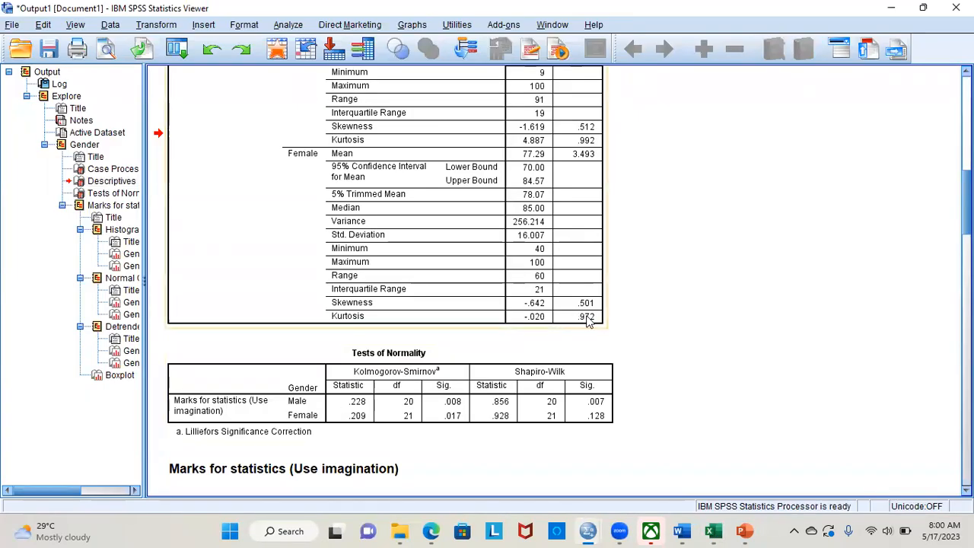
click(606, 356)
key(alt+Tab)
text(0)
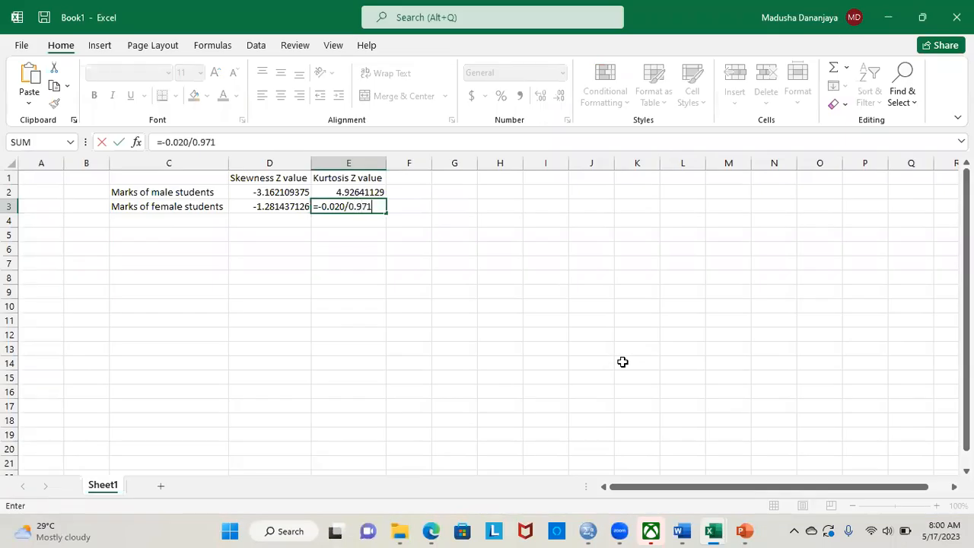
text(.971)
key(Return)
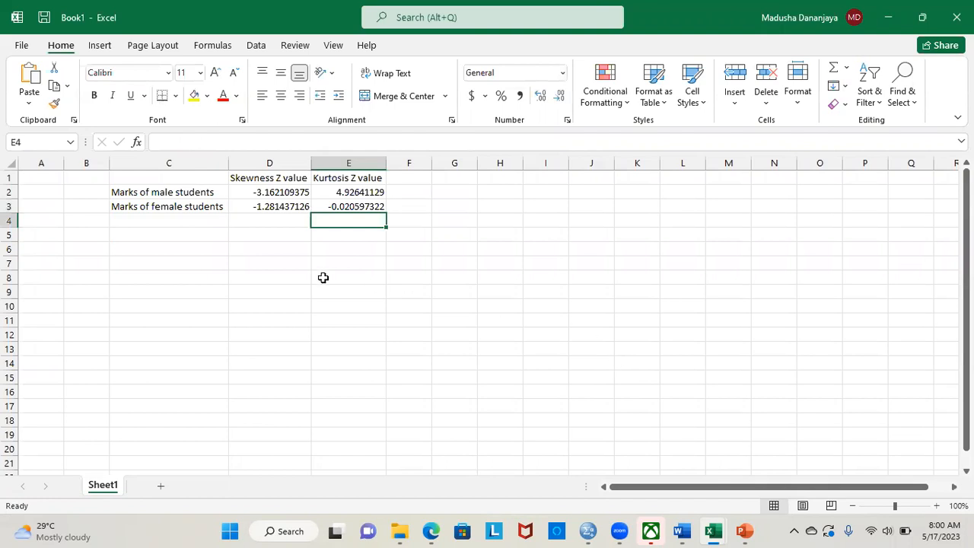
Review the calculated Z values, then switch to PowerPoint and select the criterion requiring skewness and kurtosis Z values between -1.96 and +1.96
click(287, 194)
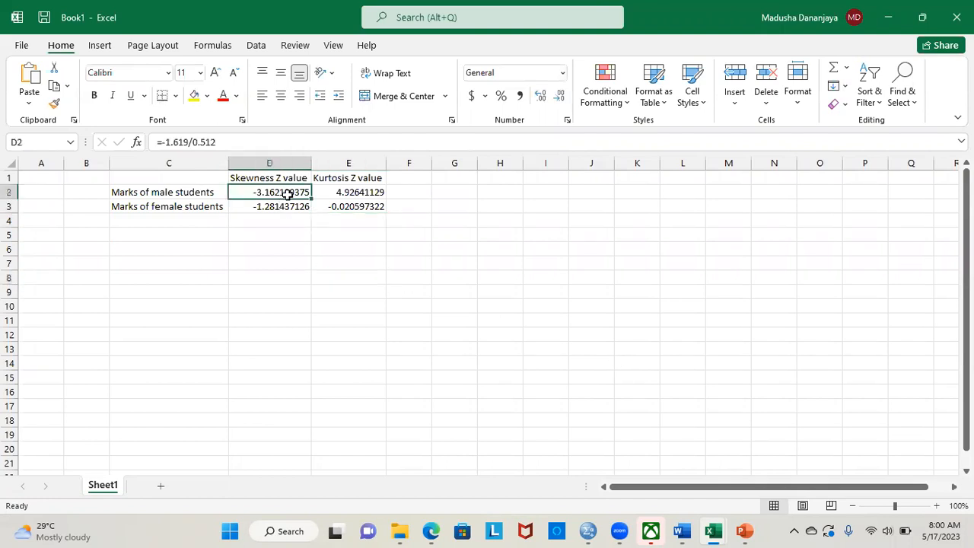
drag(287, 194, 347, 207)
click(315, 235)
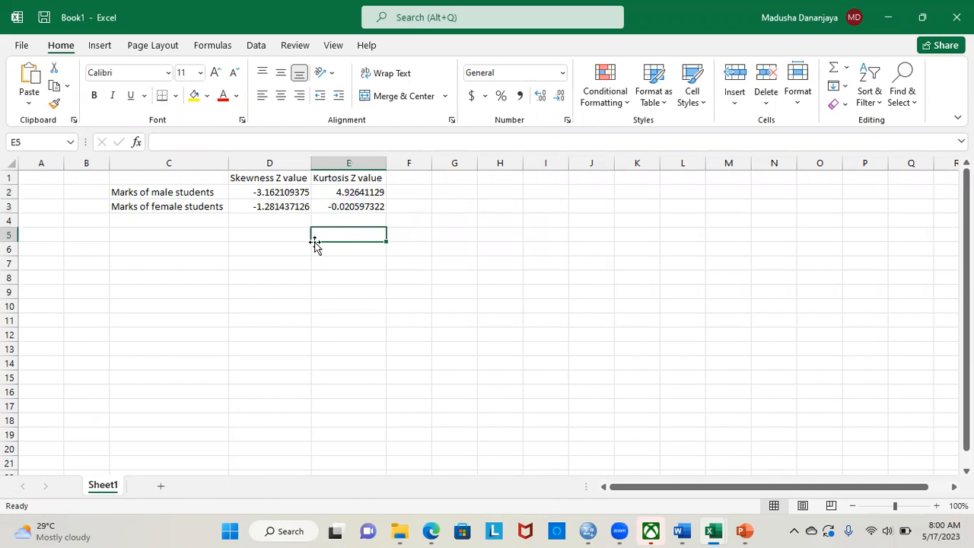
key(alt+Tab)
key(alt+Tab)
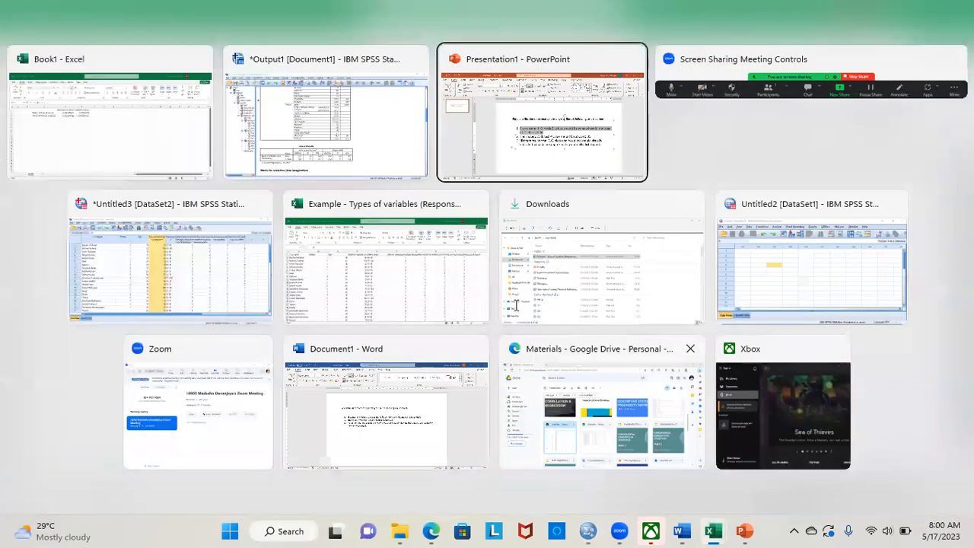
click(429, 268)
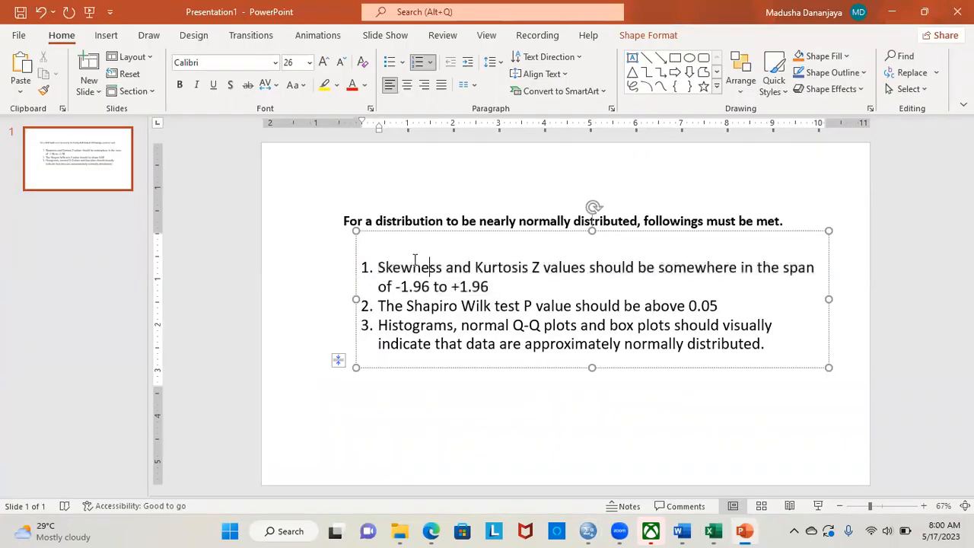
drag(379, 268, 792, 278)
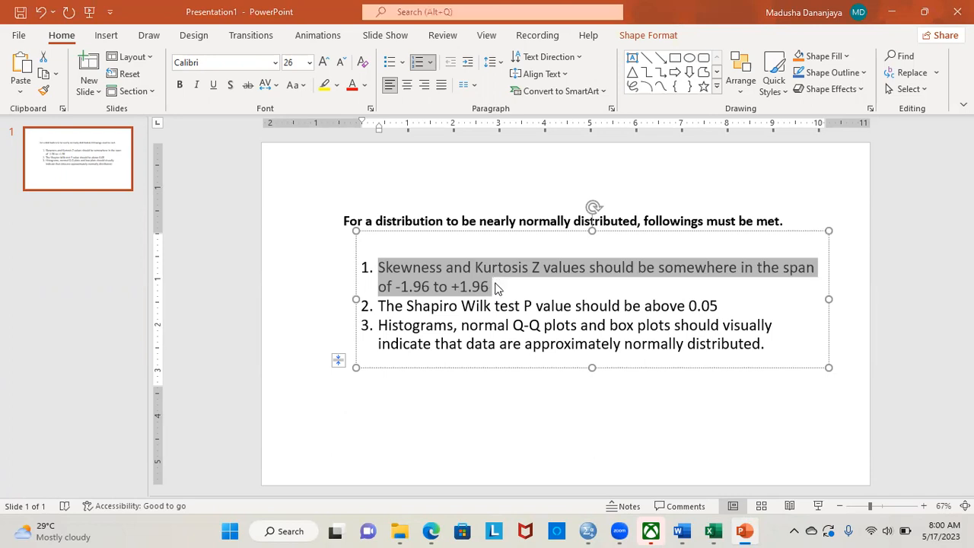
Return to Excel and examine the male students' row, checking its Z values against the -1.96 to +1.96 range
key(alt+Tab)
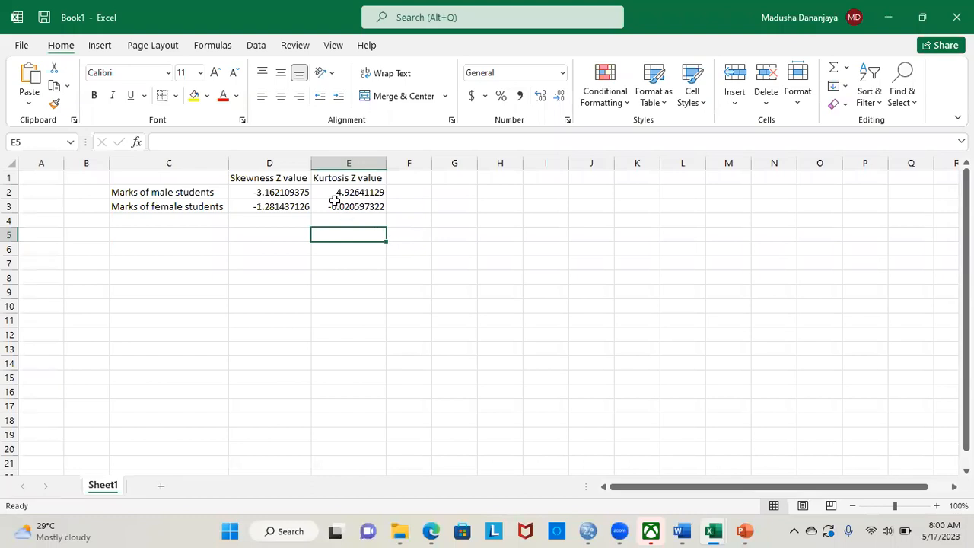
click(203, 202)
click(204, 193)
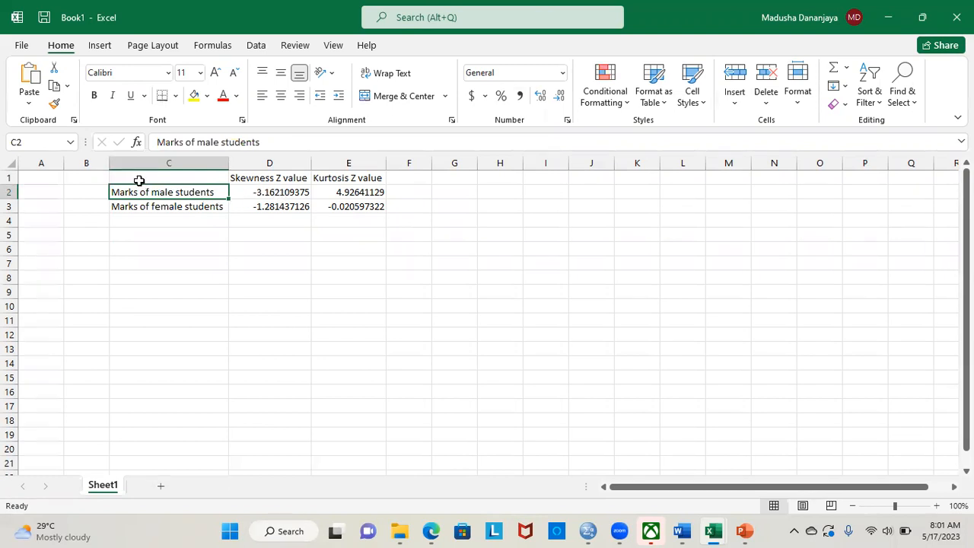
click(8, 191)
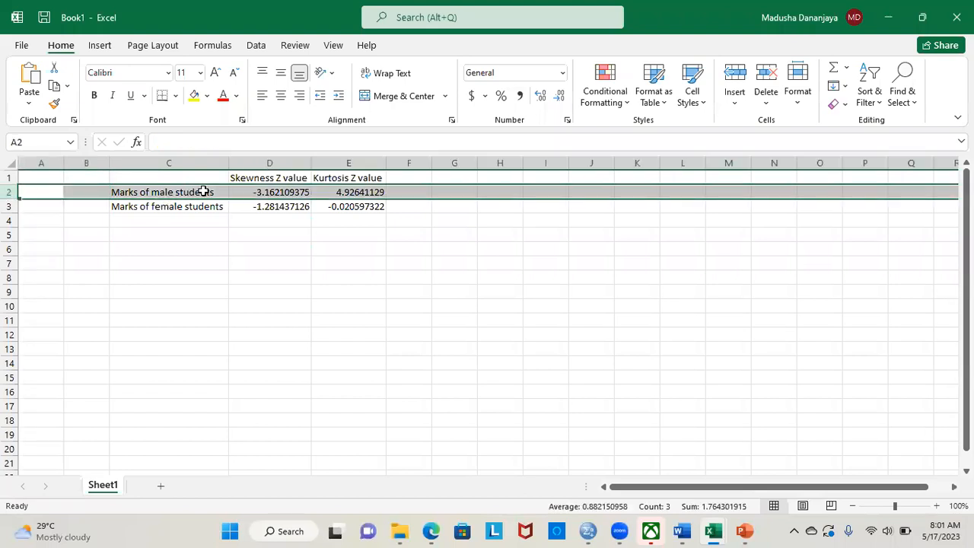
click(268, 192)
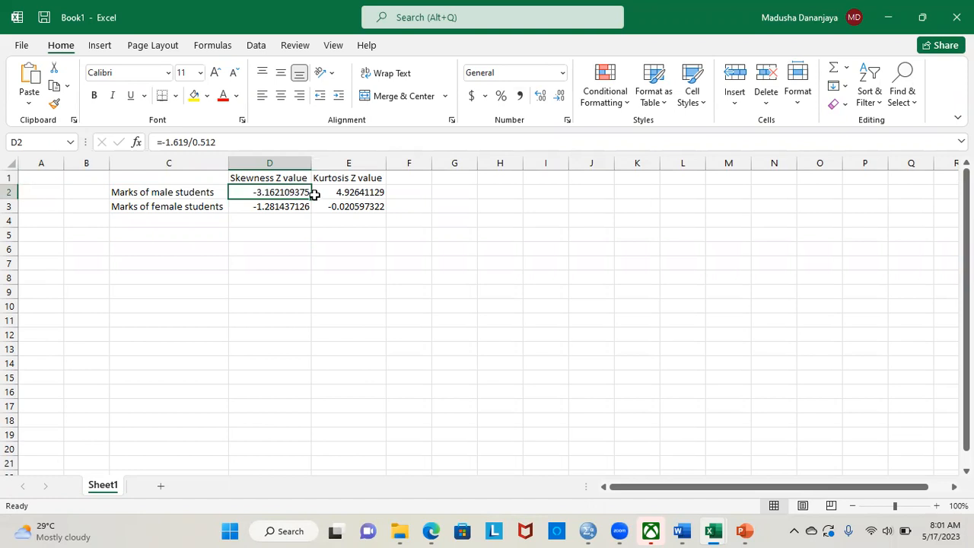
Switch to PowerPoint and highlight the range -1.96 to +1.96, returning to Excel to compare the male skewness and kurtosis Z values
key(alt+Tab)
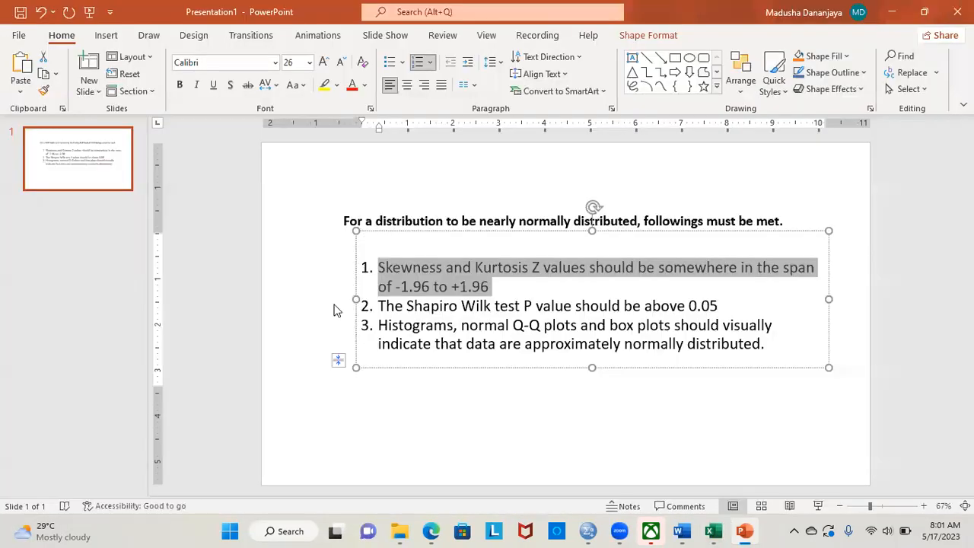
click(397, 285)
drag(397, 285, 486, 289)
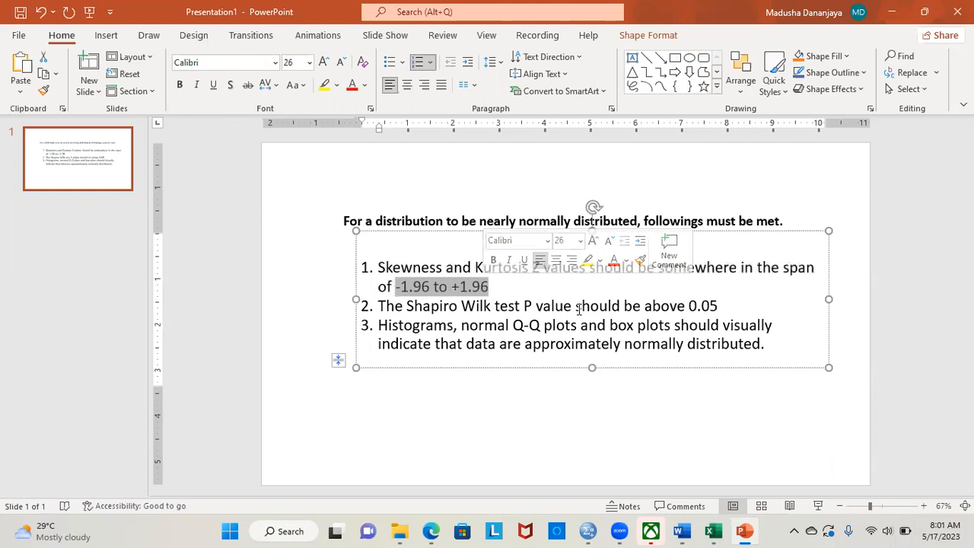
key(alt+Tab)
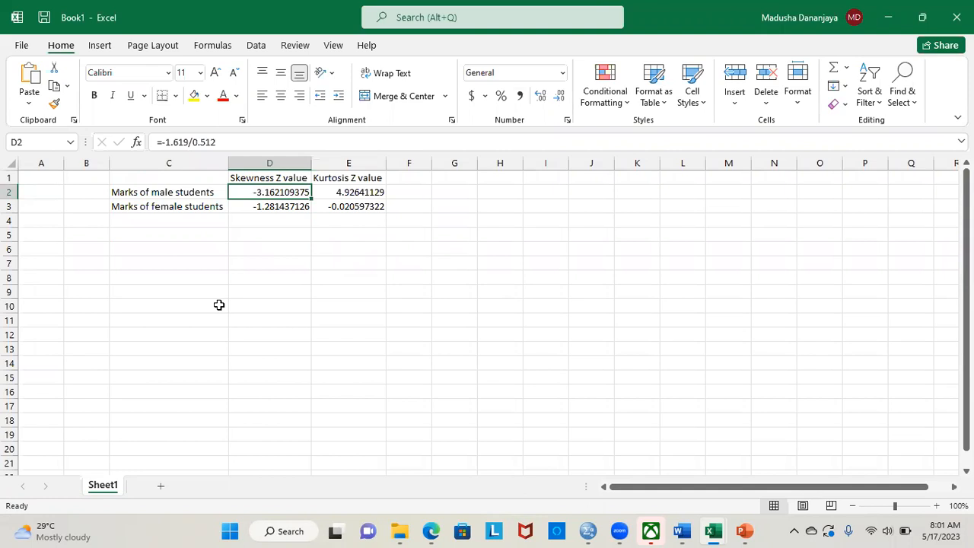
click(344, 193)
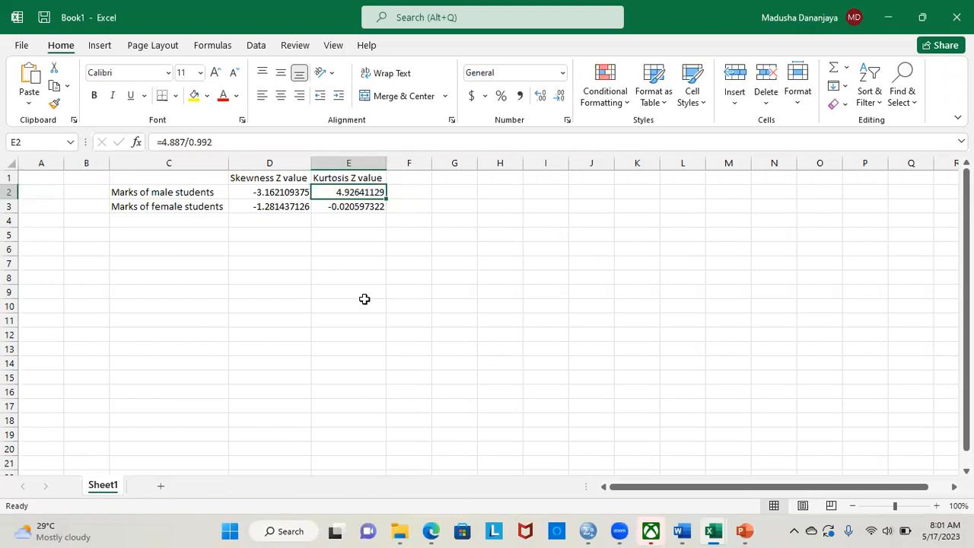
Record the first-criterion result for the male students' row as "Not met" in cell G2
click(10, 192)
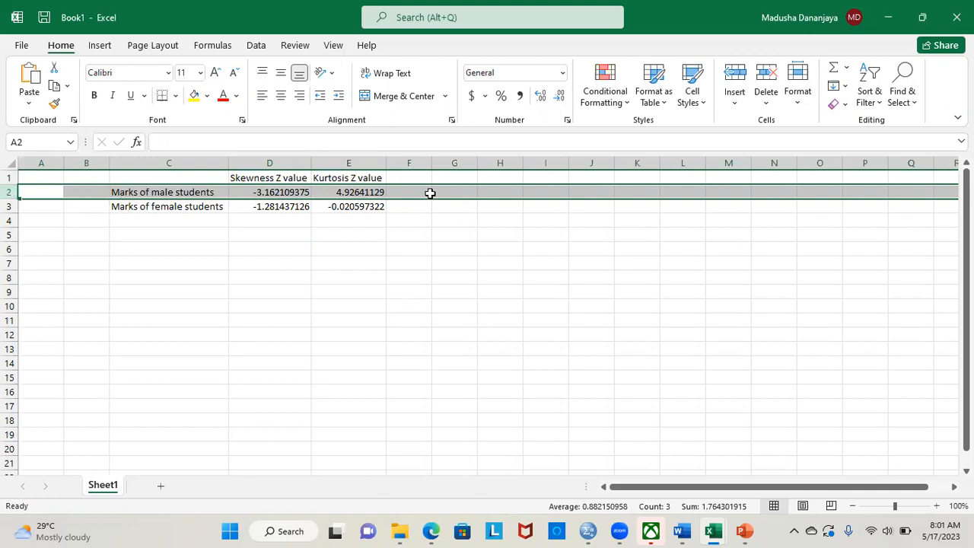
click(424, 191)
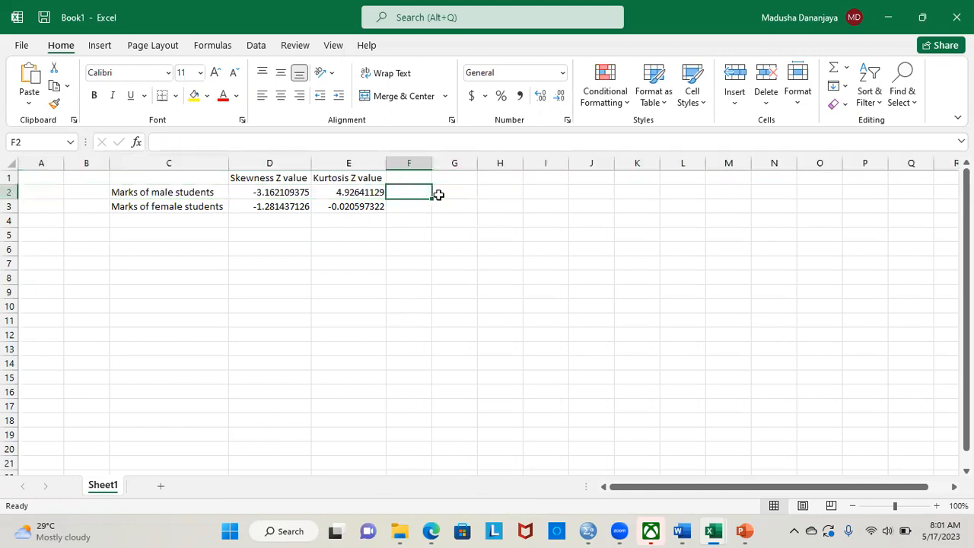
click(442, 195)
text(Not met)
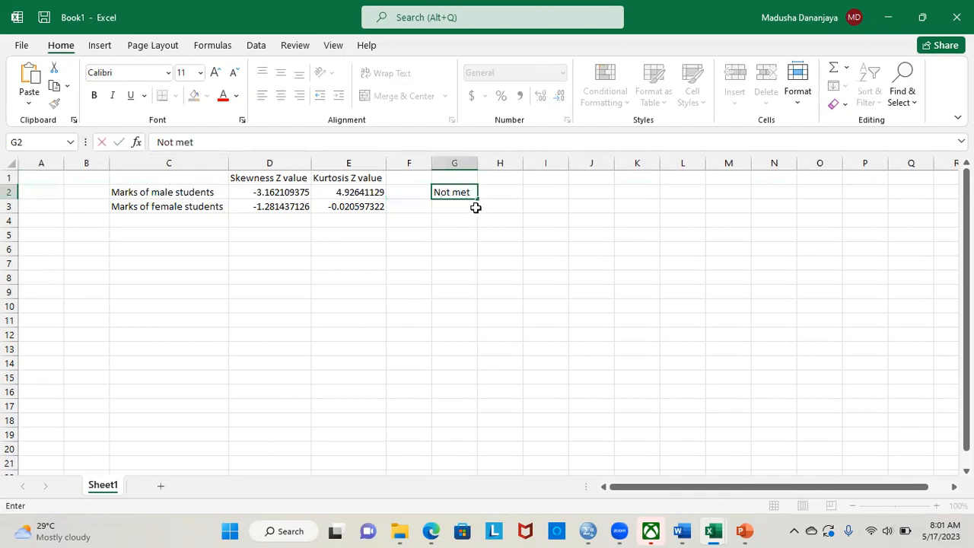
key(Return)
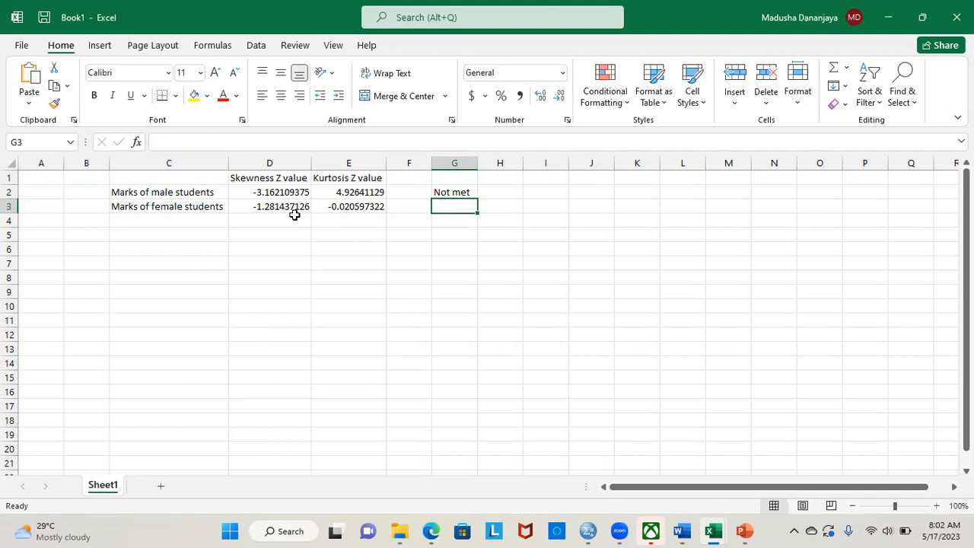
Check the female students' skewness and kurtosis Z values against the criterion and enter "met" in cell G3
click(144, 212)
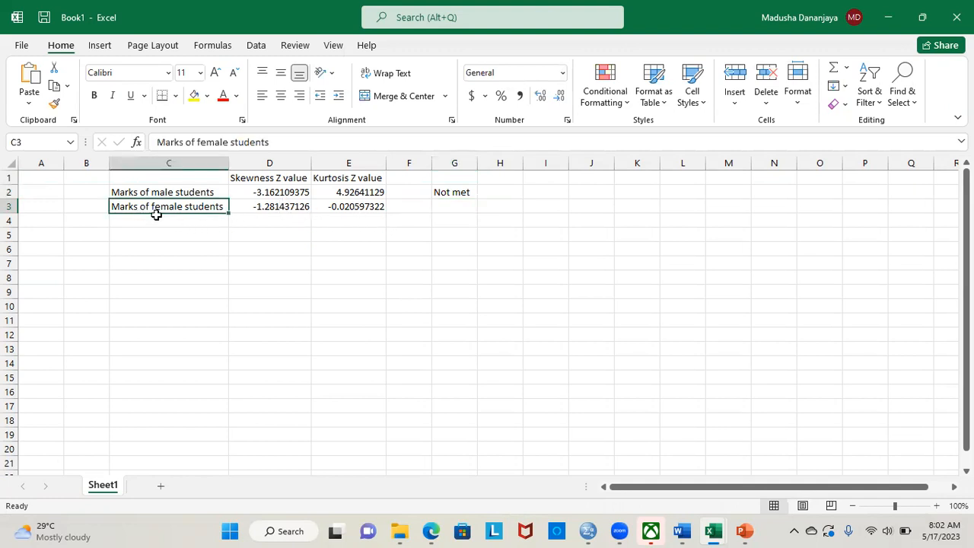
click(293, 190)
click(285, 207)
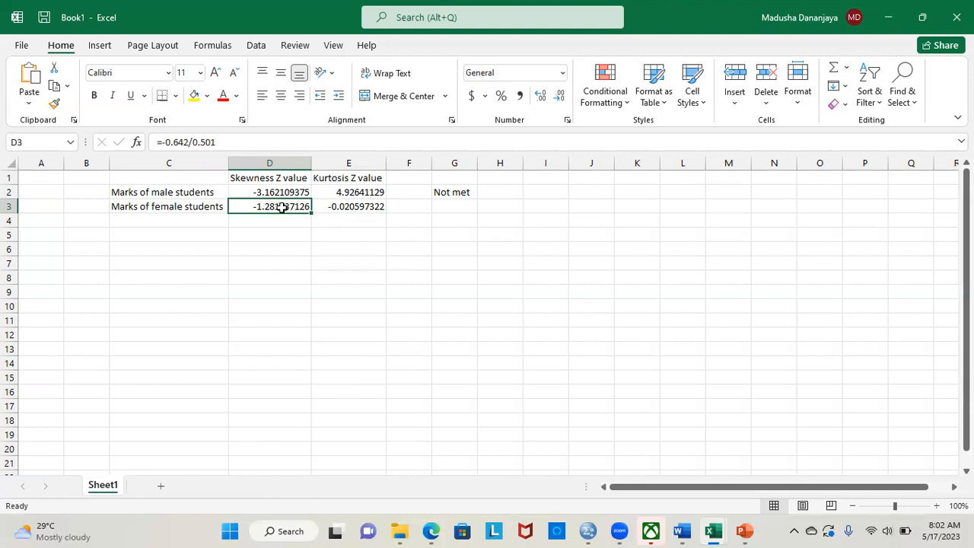
click(357, 206)
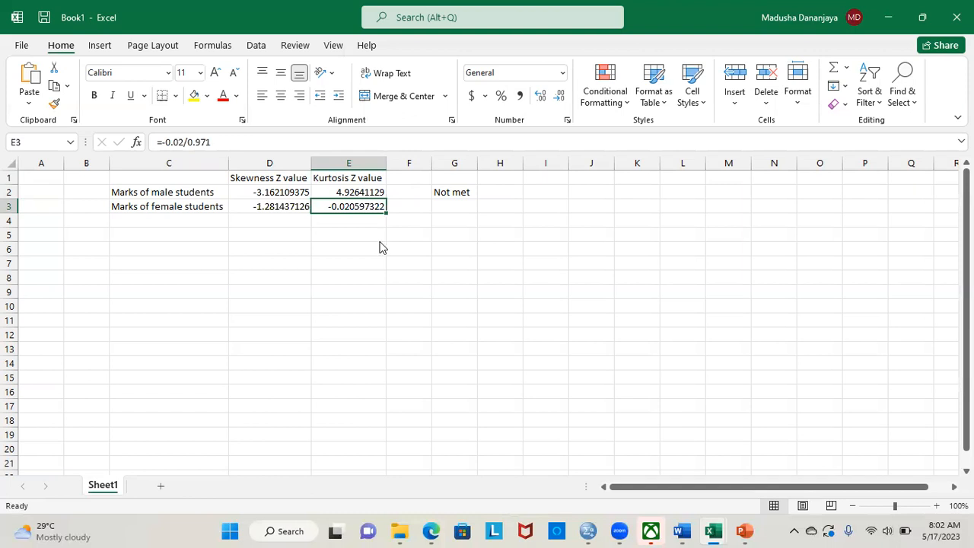
key(alt+Tab)
key(alt+Tab)
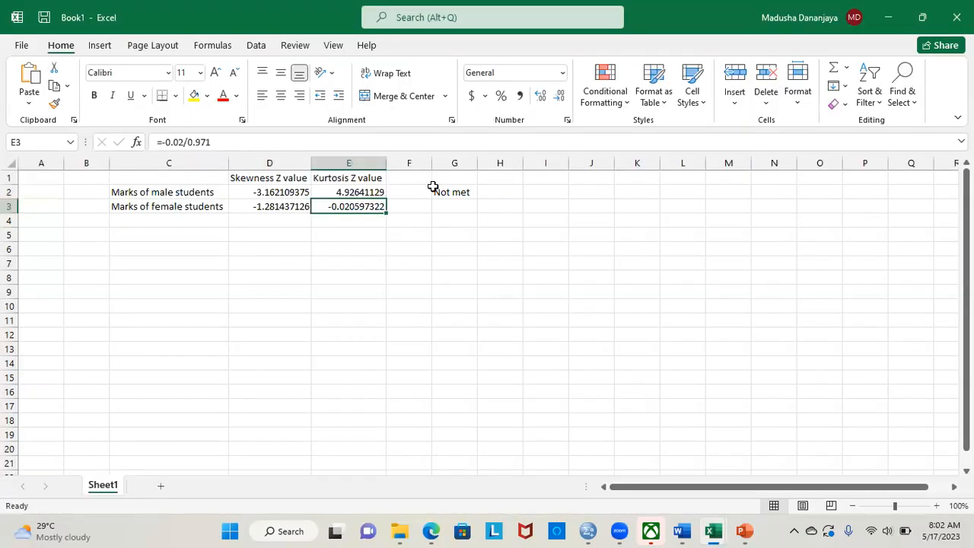
click(449, 204)
text(met)
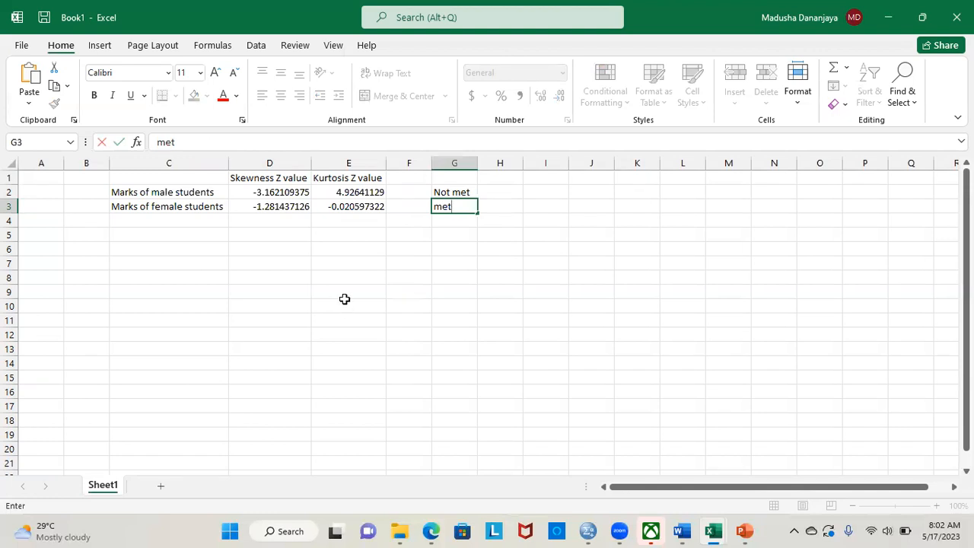
Highlight the Shapiro Wilk P value criterion in PowerPoint and switch to the Tests of Normality table in the SPSS output
key(alt+Tab)
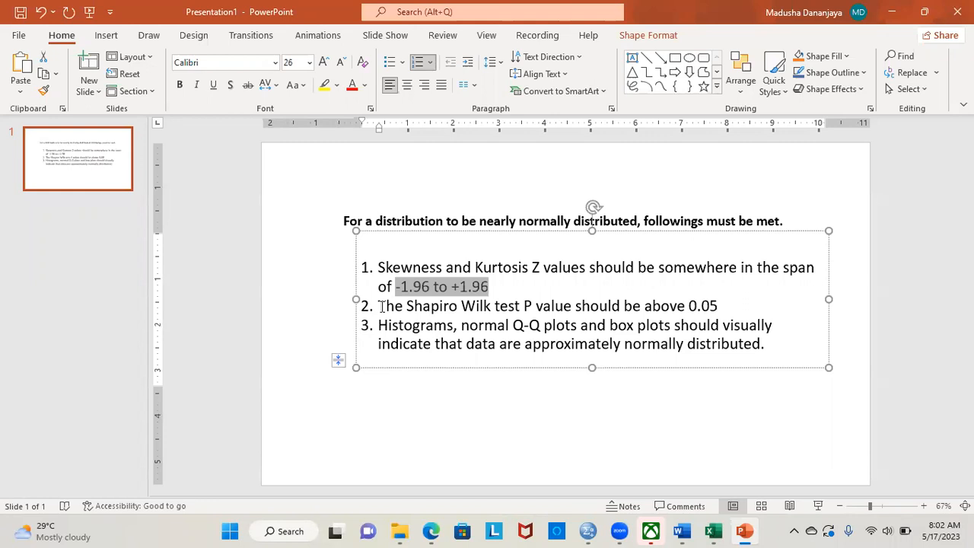
drag(381, 306, 706, 304)
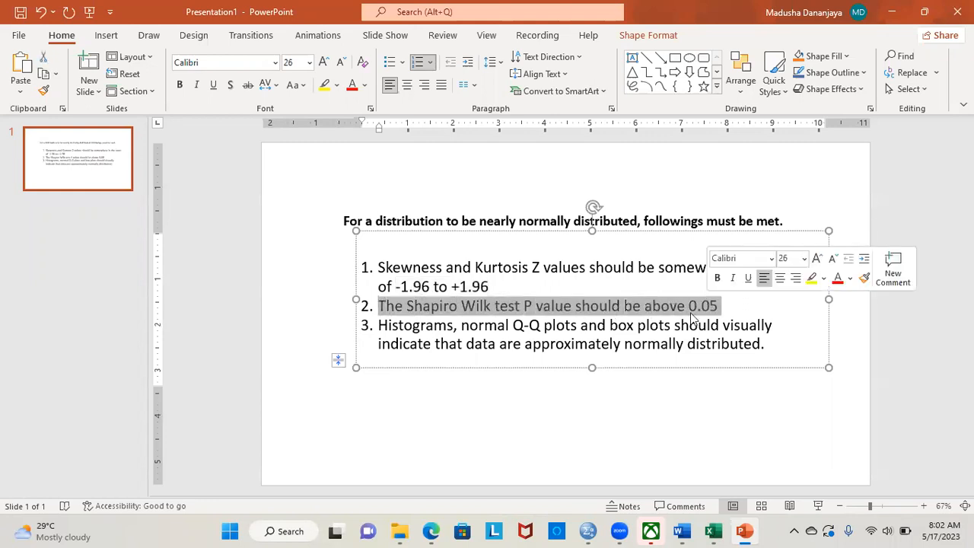
key(alt+Tab)
key(Tab)
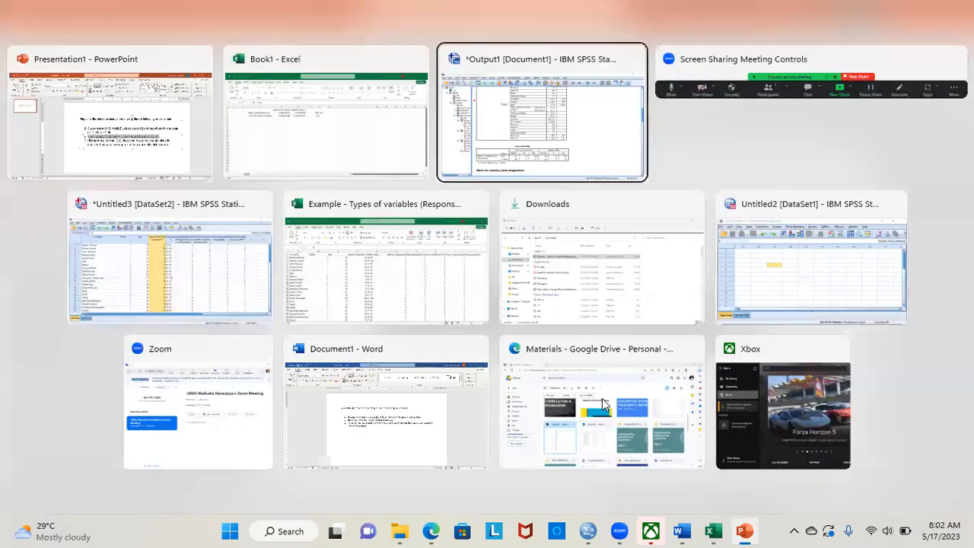
scroll(382, 307, up, 3)
scroll(386, 311, down, 3)
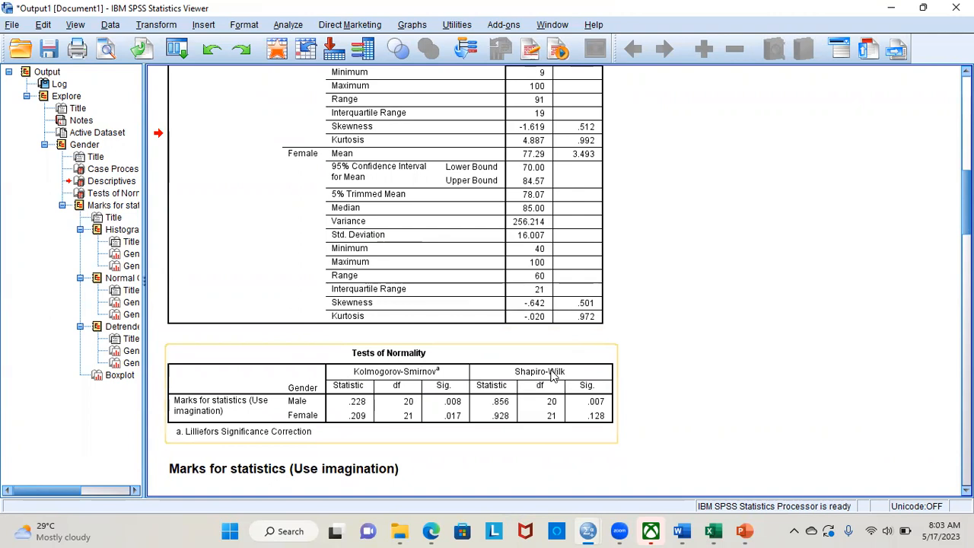
Examine the Shapiro-Wilk significance values for male and female students in the Tests of Normality table
click(548, 378)
double_click(524, 378)
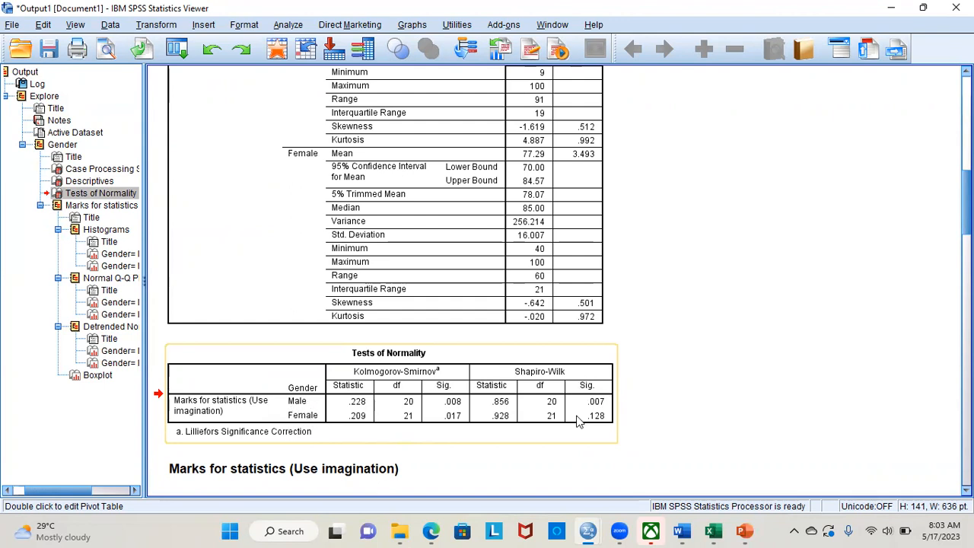
drag(616, 408, 624, 391)
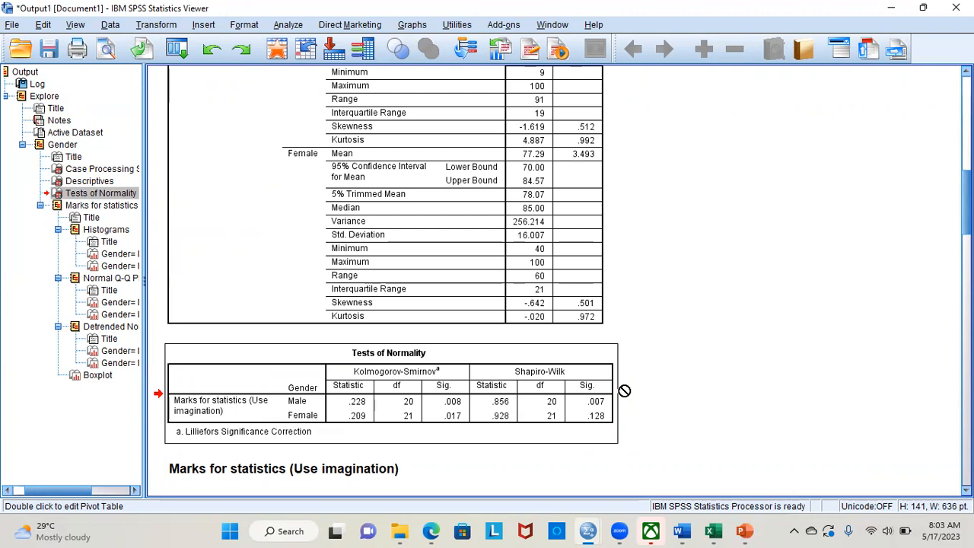
Switch to PowerPoint, highlight the 0.05 threshold in the Shapiro Wilk criterion, and return to SPSS to compare the significance values
key(alt+Tab)
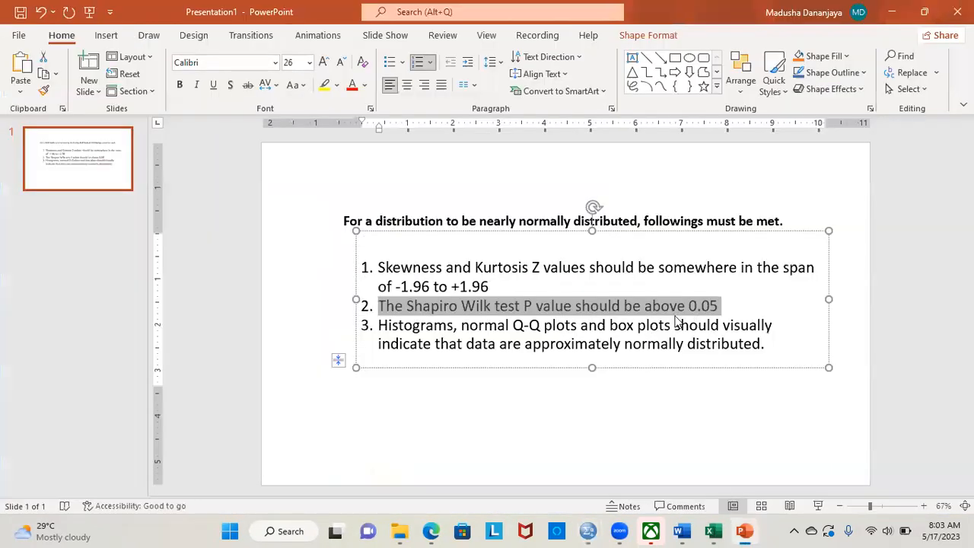
click(645, 305)
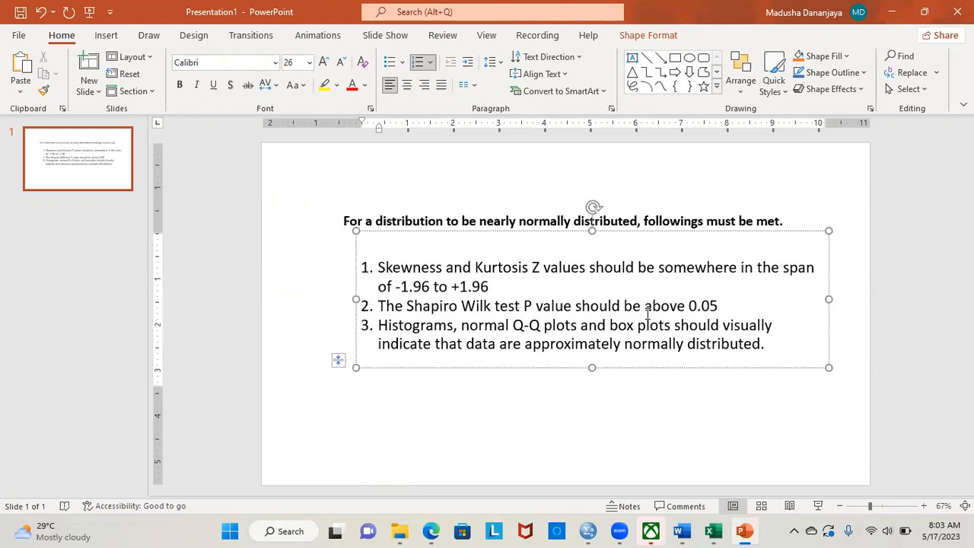
drag(690, 306, 720, 309)
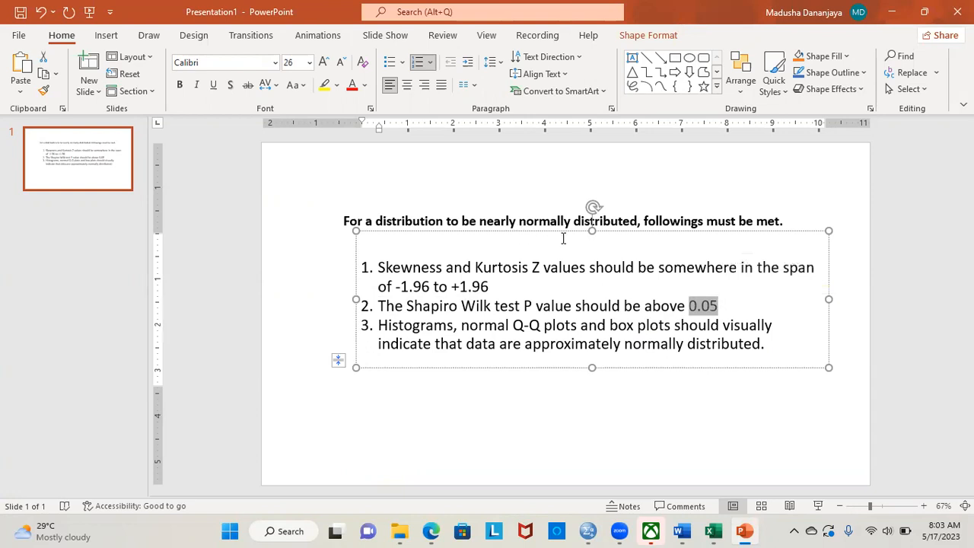
key(alt+Tab)
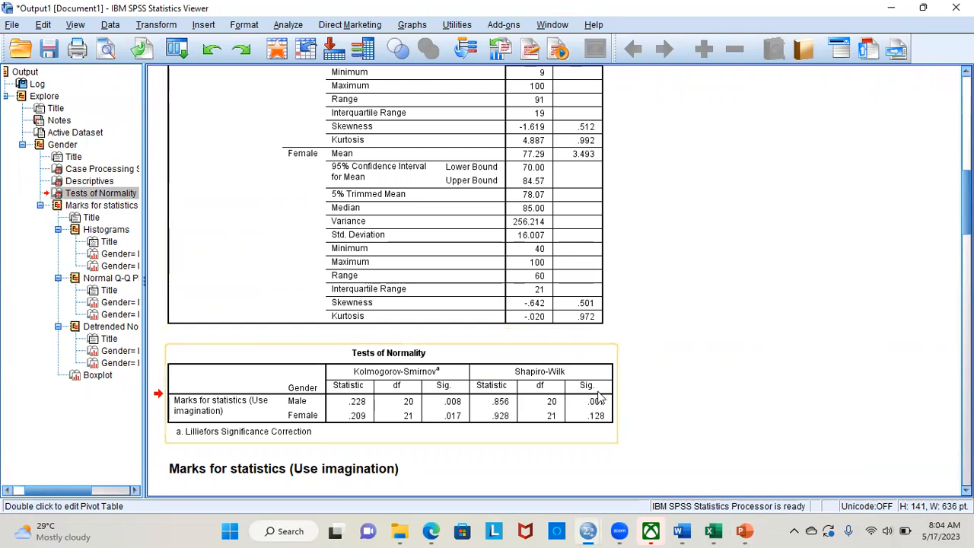
Switch to Excel and label the Z value block "1st criterian" in cell B1
key(alt+Tab)
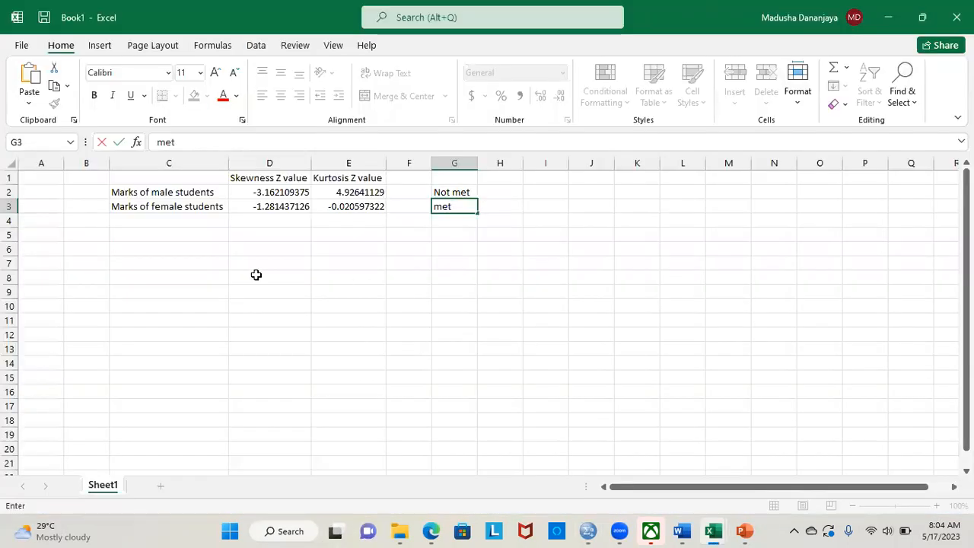
click(257, 275)
click(145, 260)
click(76, 177)
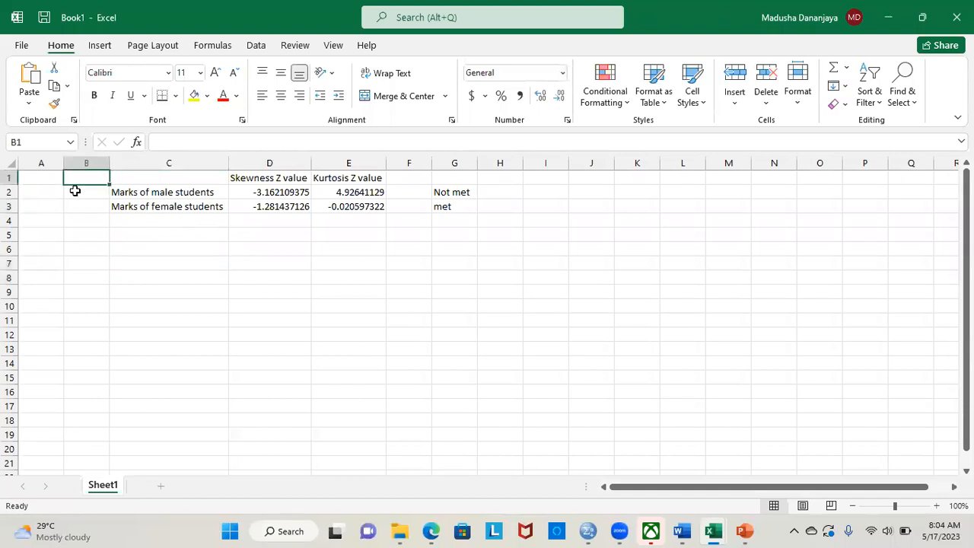
text(1st criterian)
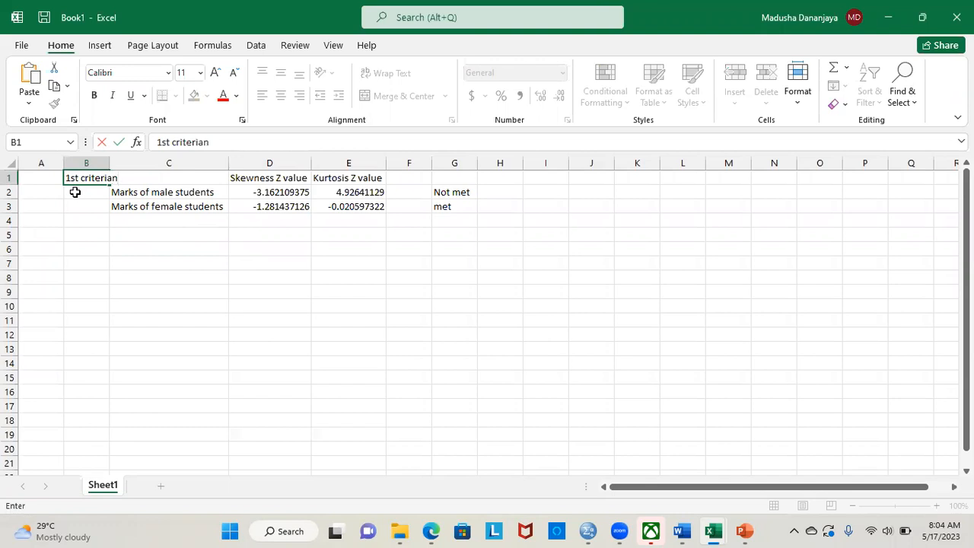
Enter the heading "2nd criterian" in cell B7 for the Shapiro-Wilk results
click(87, 262)
text(2n)
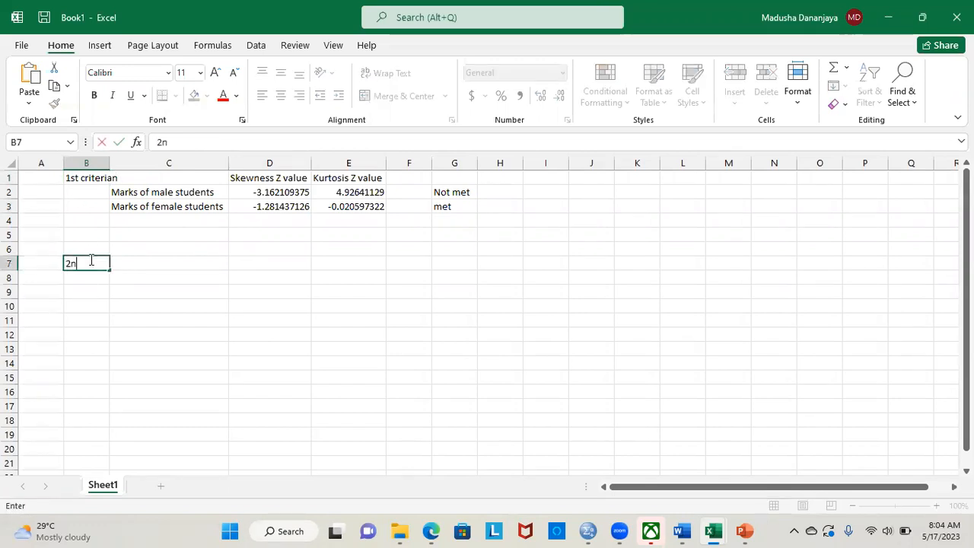
text(d criteria)
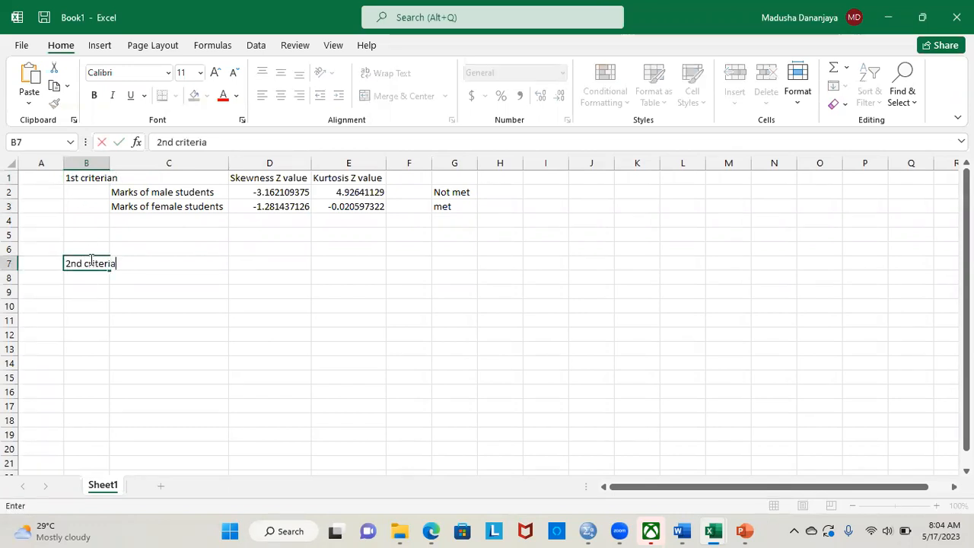
text(mn)
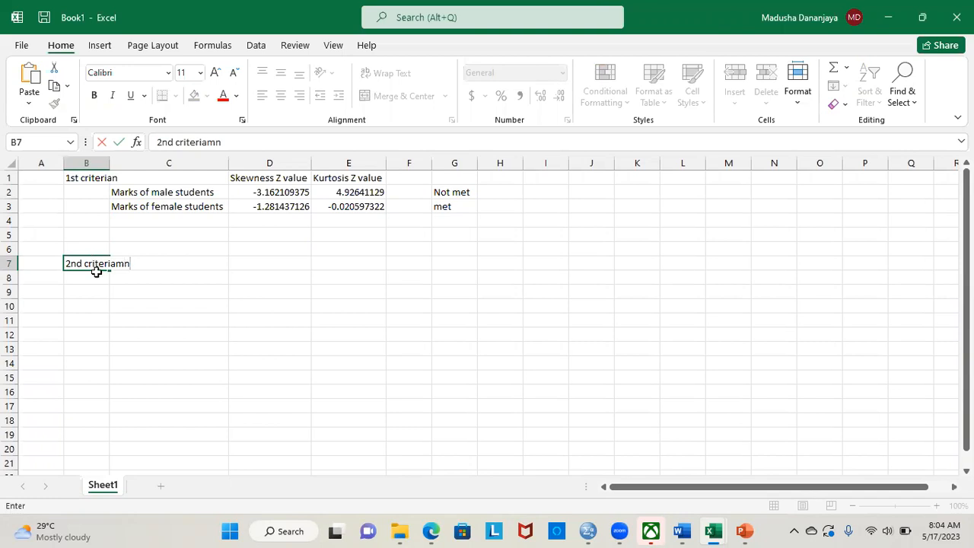
key(BackSpace)
key(BackSpace)
text(n)
click(140, 362)
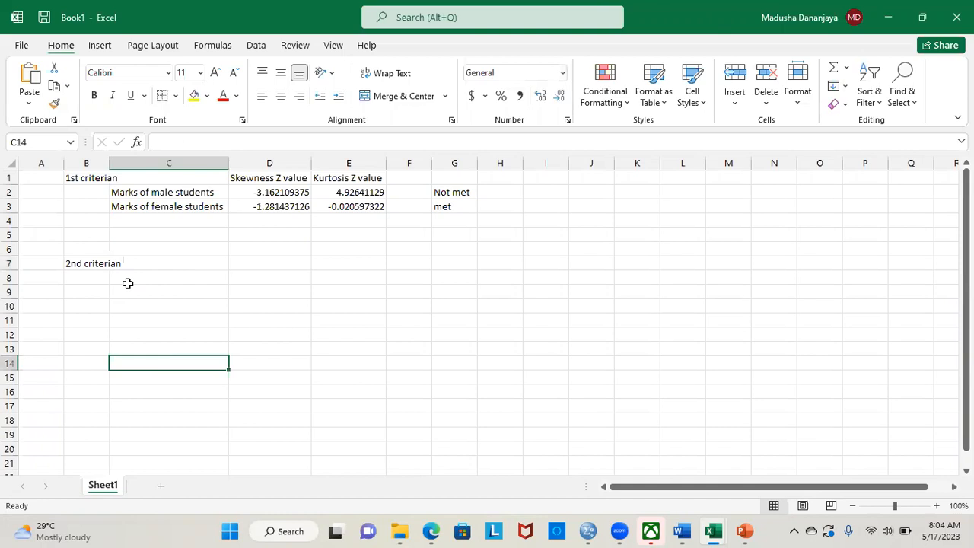
Copy the male and female student labels from C2:C3 into C8:C9 under the second criterion heading
click(131, 291)
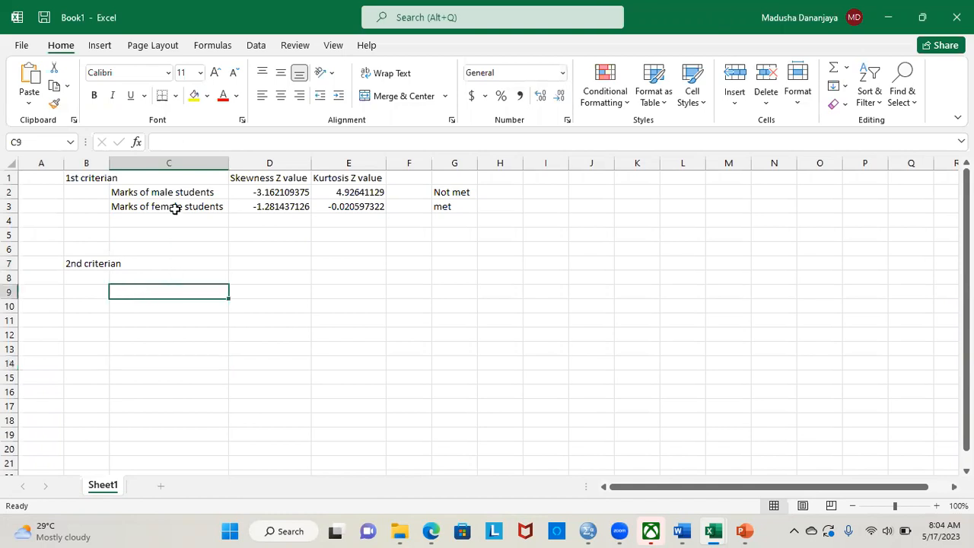
drag(175, 192, 174, 204)
key(ctrl+c)
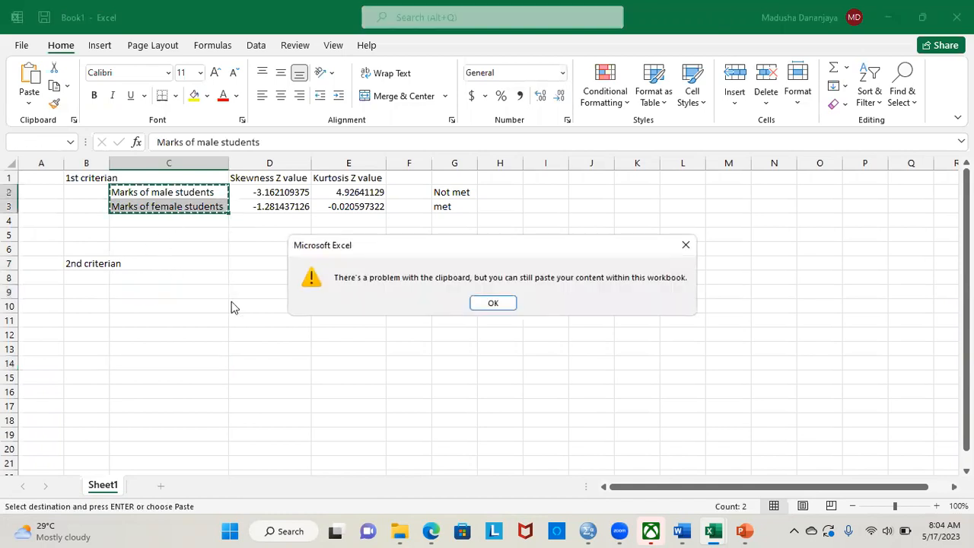
click(495, 303)
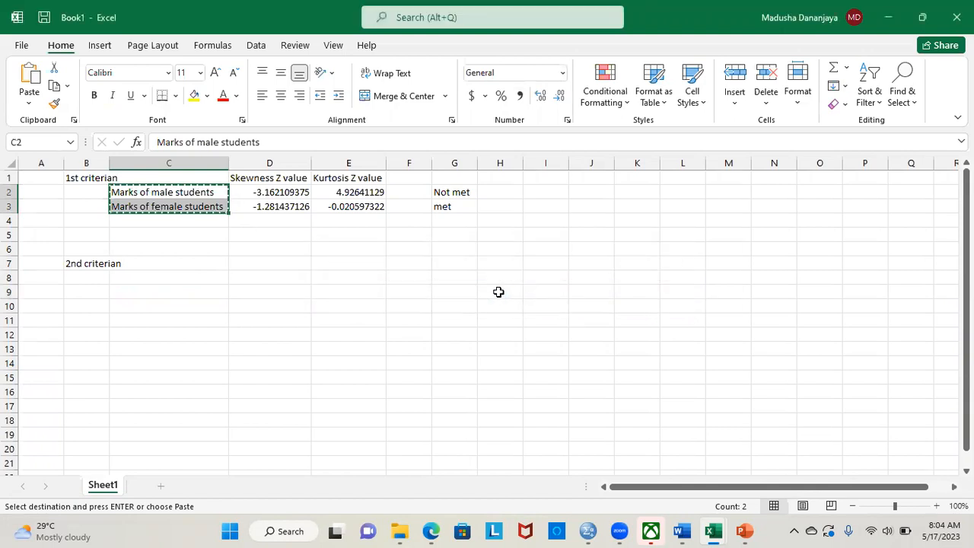
click(122, 289)
click(134, 276)
key(ctrl+v)
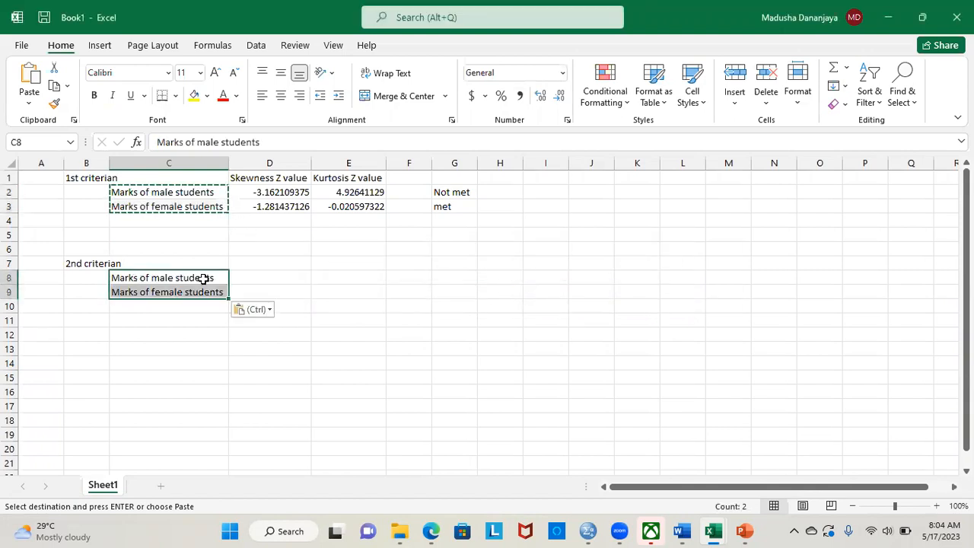
click(254, 291)
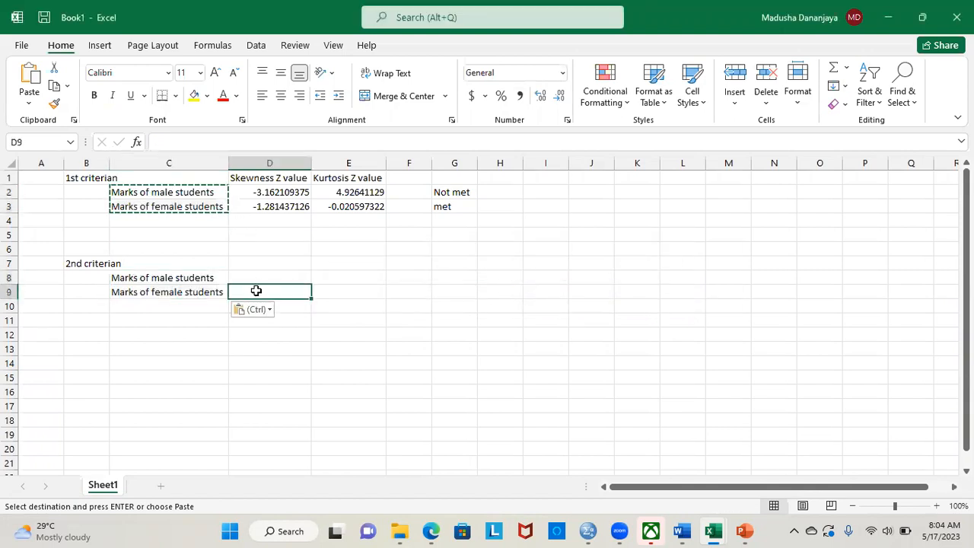
Enter "not met" in cell G8 as the second criterion result for male students
click(447, 280)
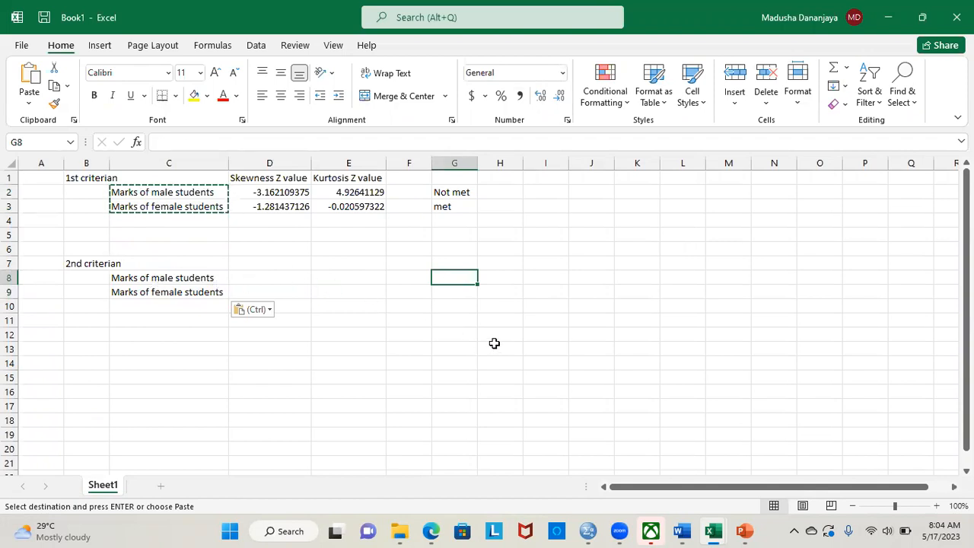
text(not met)
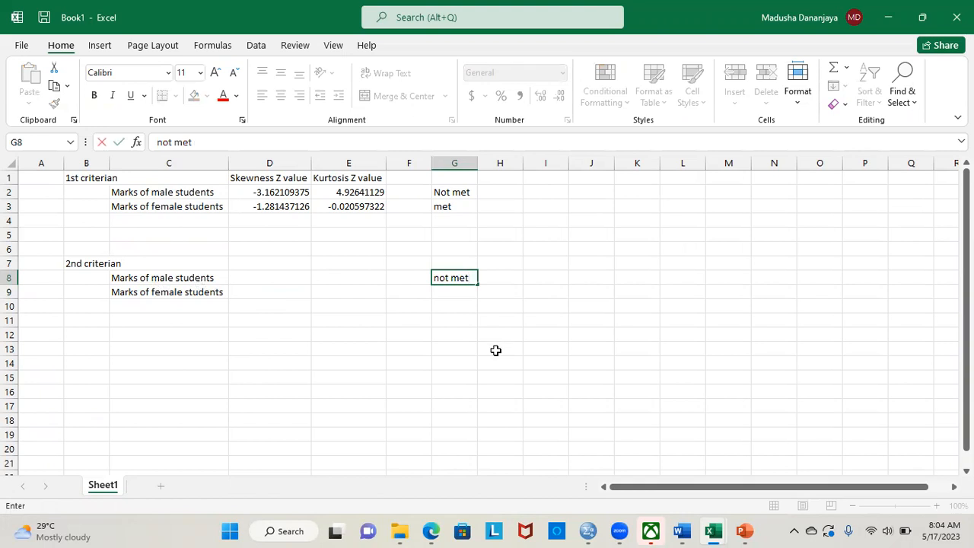
Compare the female Shapiro-Wilk significance in SPSS with the "above 0.05" criterion, highlighting it in PowerPoint, and return to the Excel results sheet
key(alt+Tab)
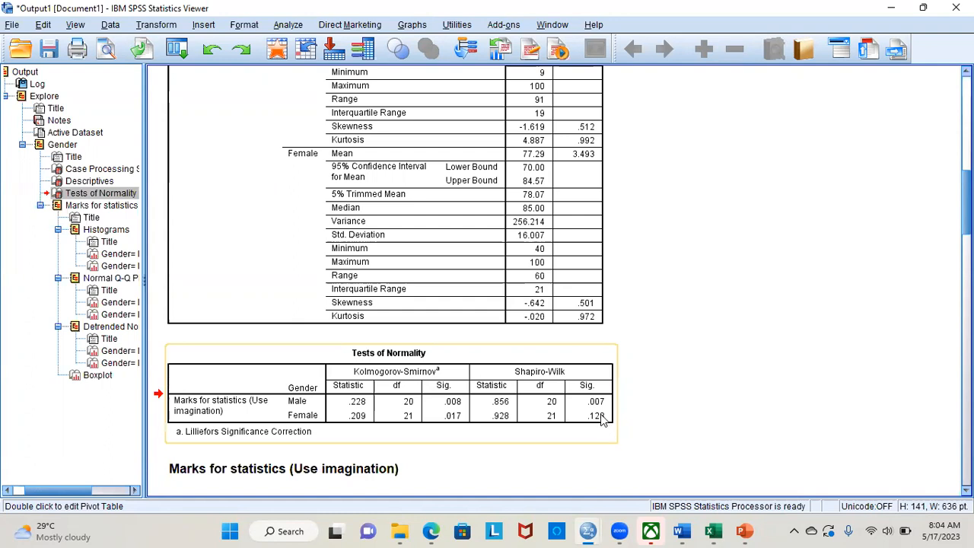
key(alt+Tab)
key(alt+Tab)
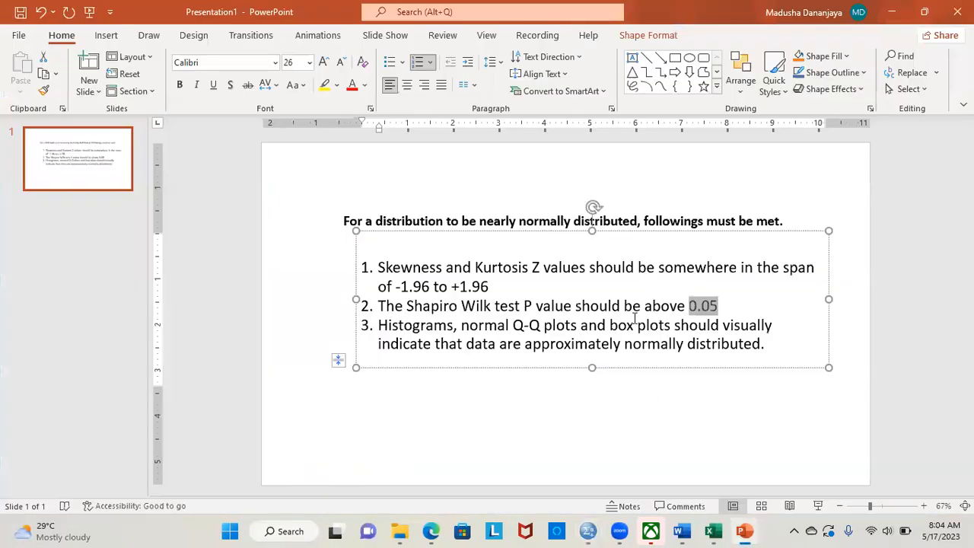
drag(645, 309, 731, 309)
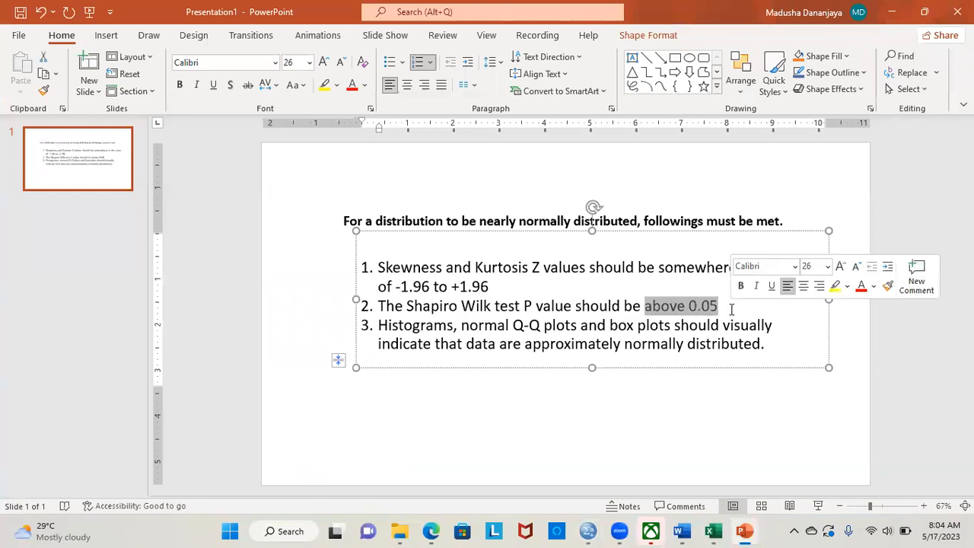
key(alt+Tab)
key(alt+Tab)
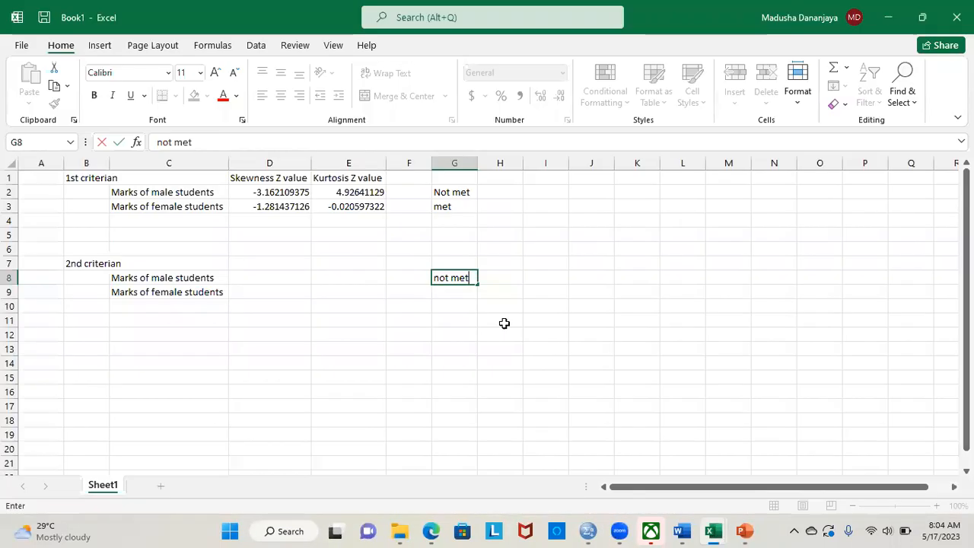
Enter "Met" in cell G9 as the second criterion result for female students
click(463, 299)
text(Met)
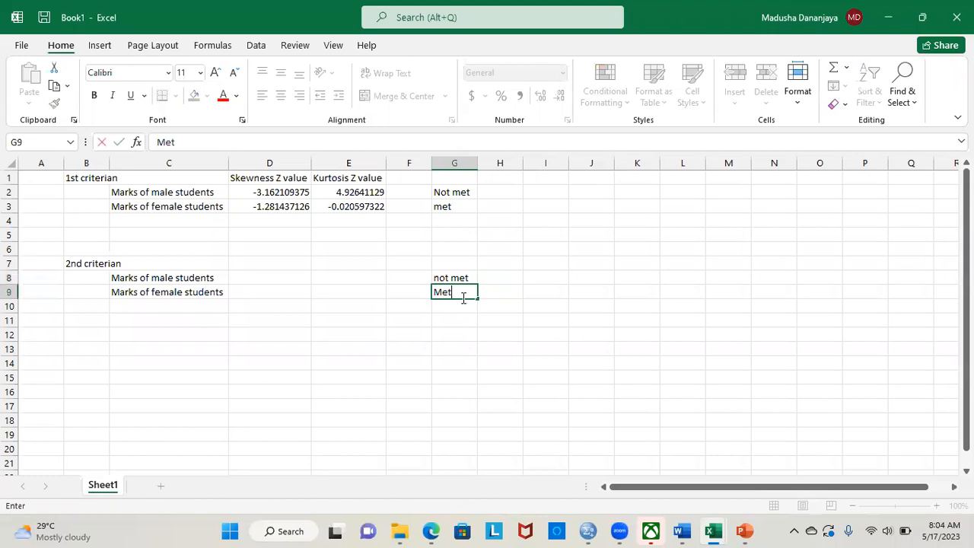
click(441, 355)
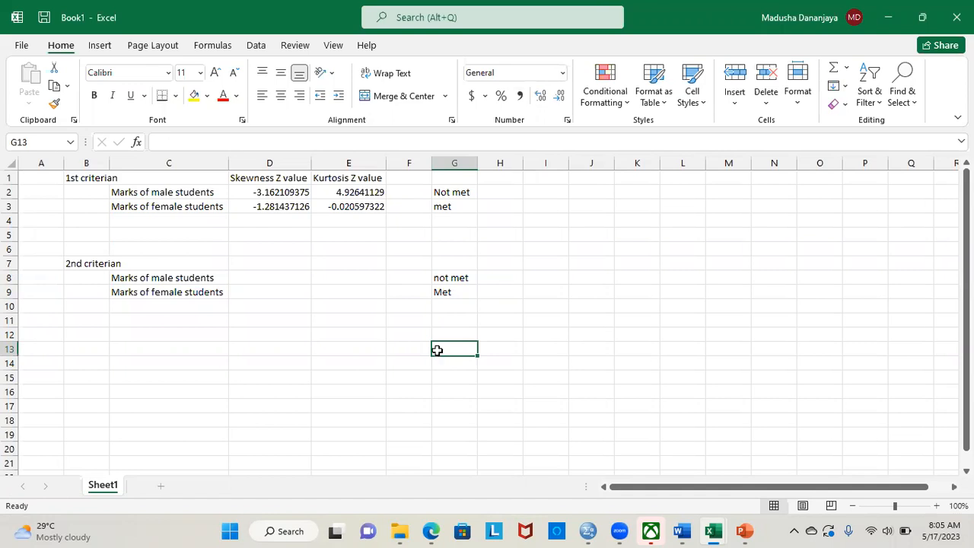
Enter the heading "3rd criterian" in cell B12
click(92, 337)
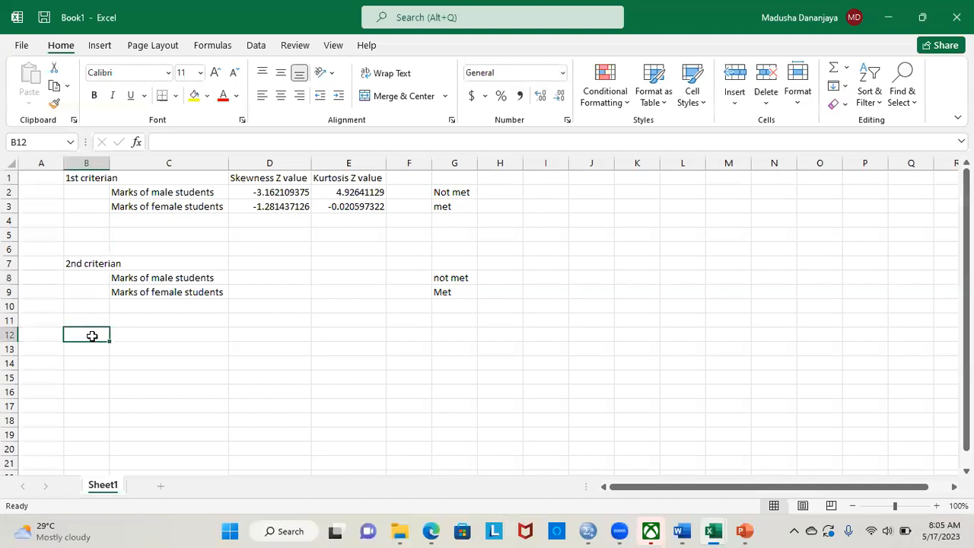
text(3rd criterian)
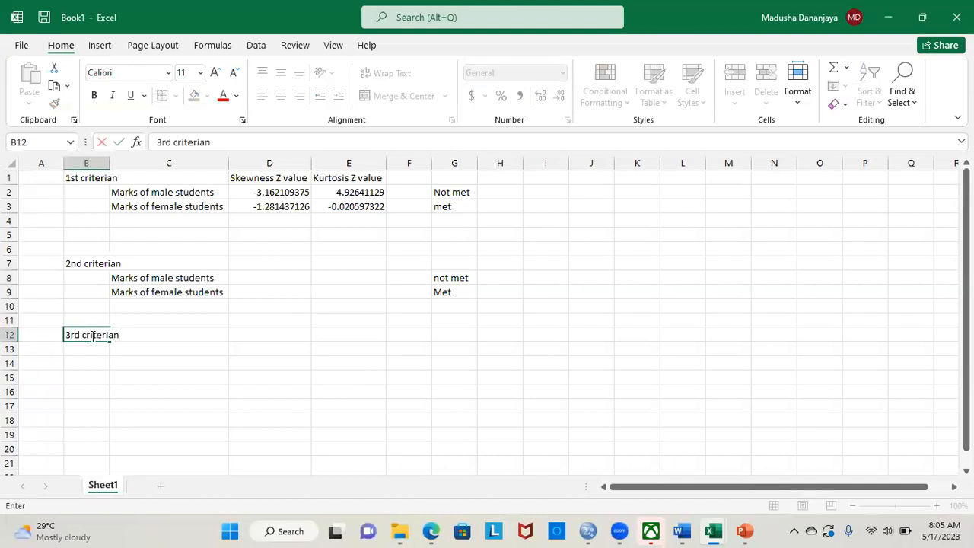
click(141, 364)
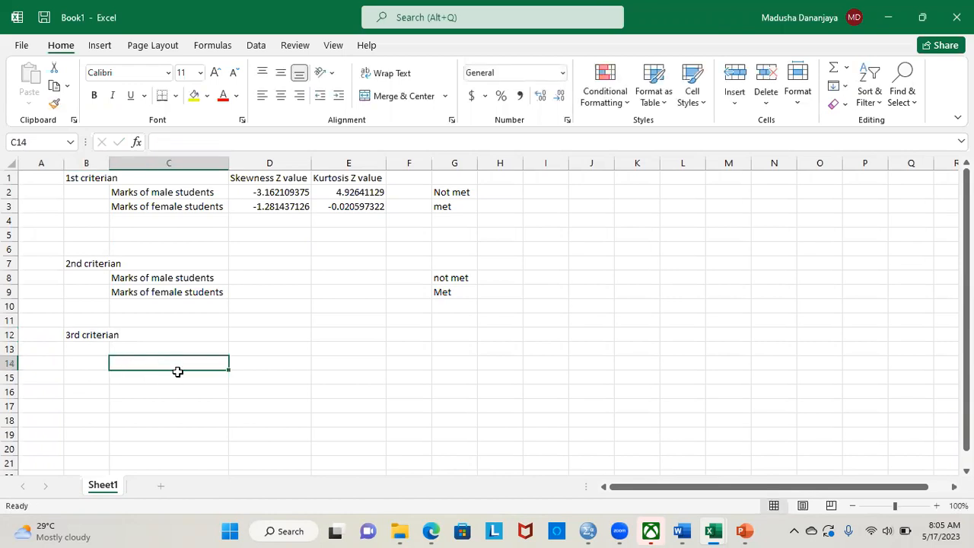
Switch to PowerPoint and highlight the third criterion about histograms, normal Q-Q plots and box plots
key(alt+Tab)
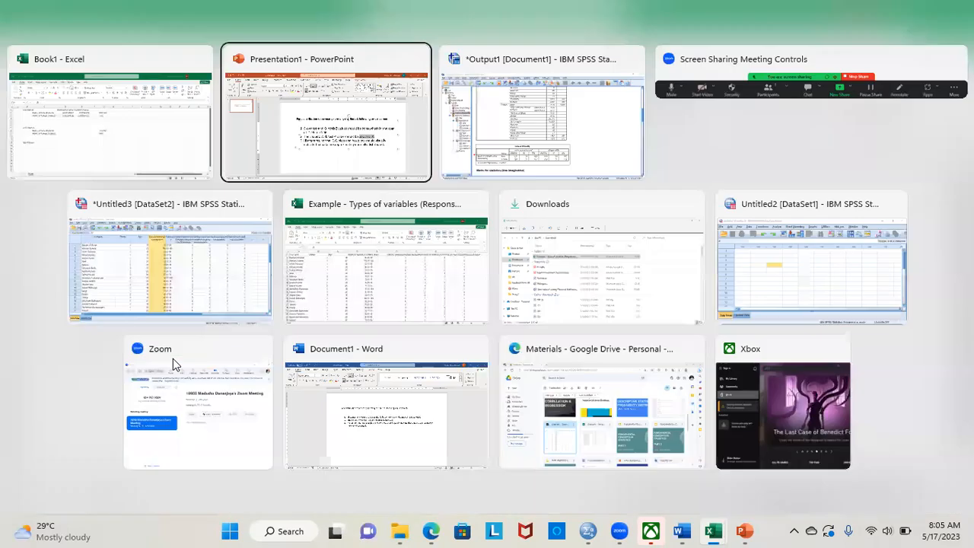
key(Tab)
key(alt+Tab)
key(Tab)
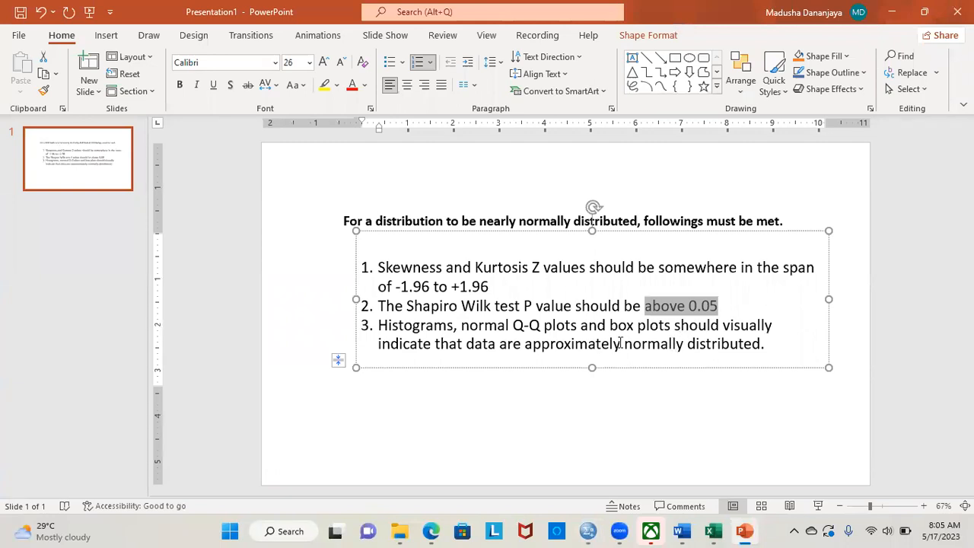
drag(380, 325, 713, 343)
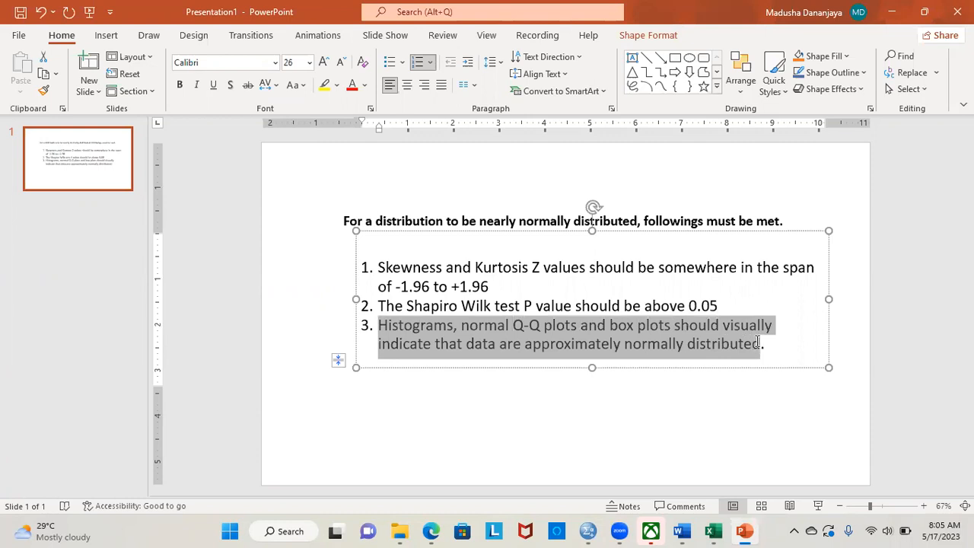
drag(763, 344, 773, 351)
Switch to the SPSS output and examine the shape of the male students' marks histogram
key(alt+Tab)
scroll(465, 346, down, 5)
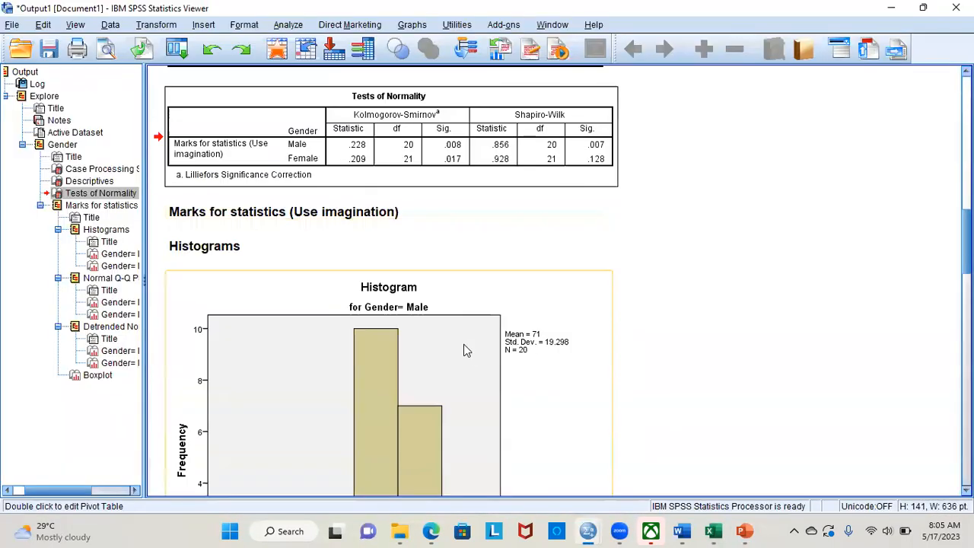
scroll(462, 341, down, 2)
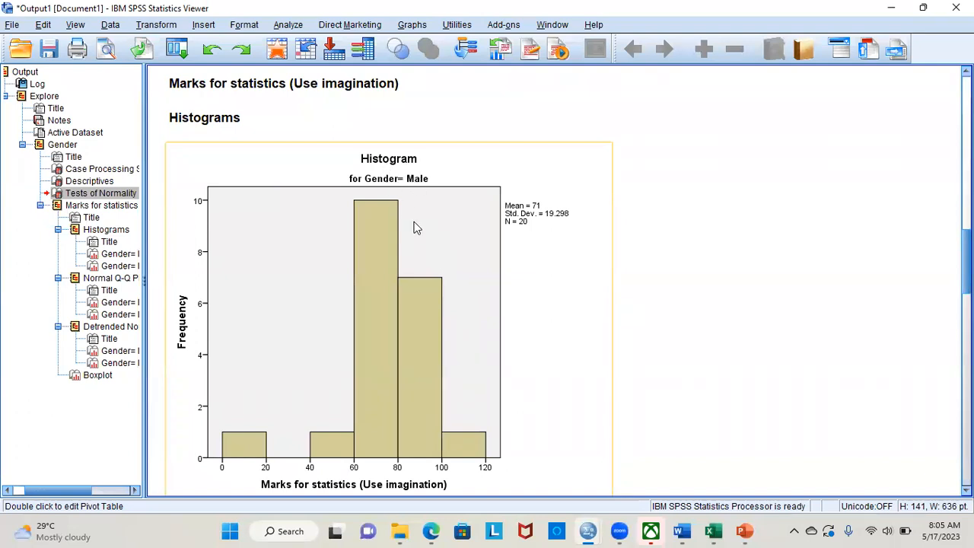
scroll(415, 226, down, 2)
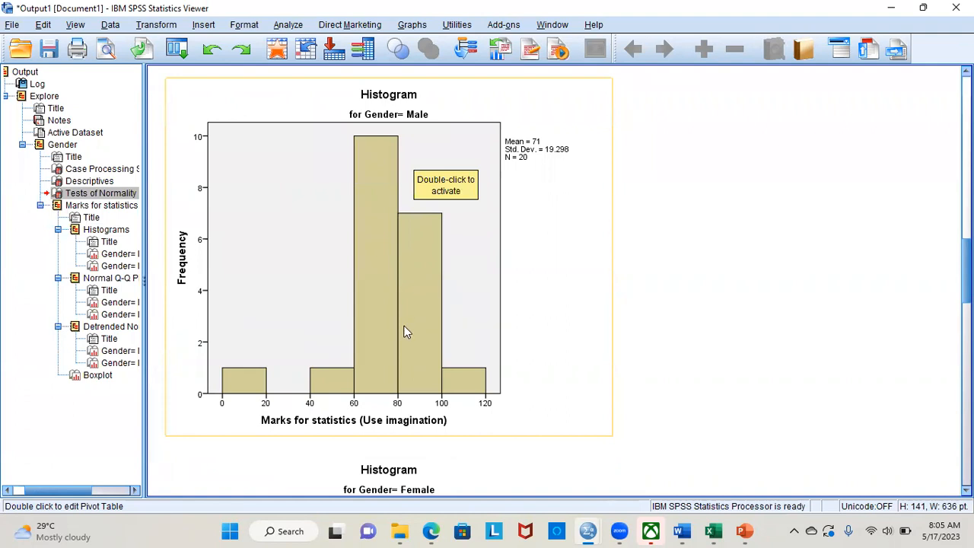
scroll(420, 277, down, 4)
scroll(351, 179, up, 4)
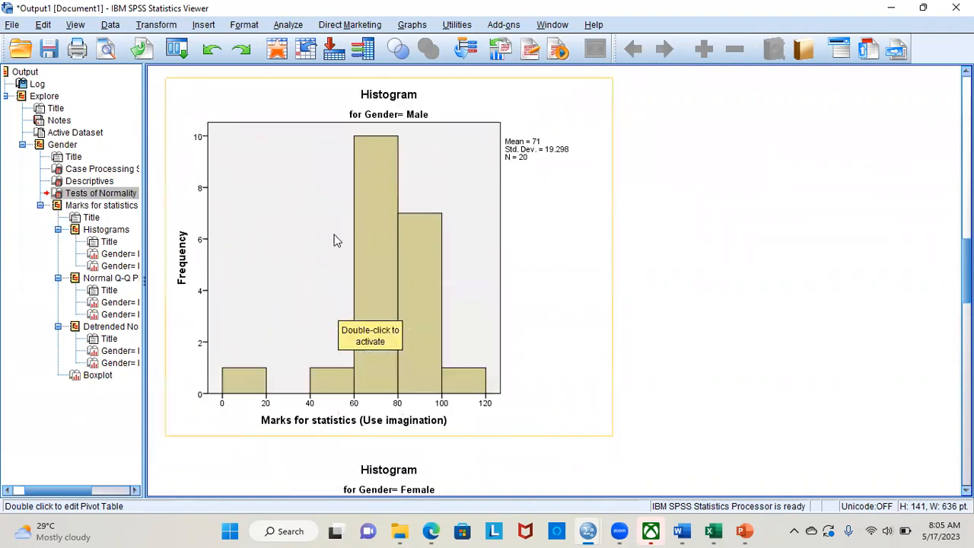
scroll(311, 289, up, 2)
scroll(268, 401, down, 2)
scroll(280, 386, up, 4)
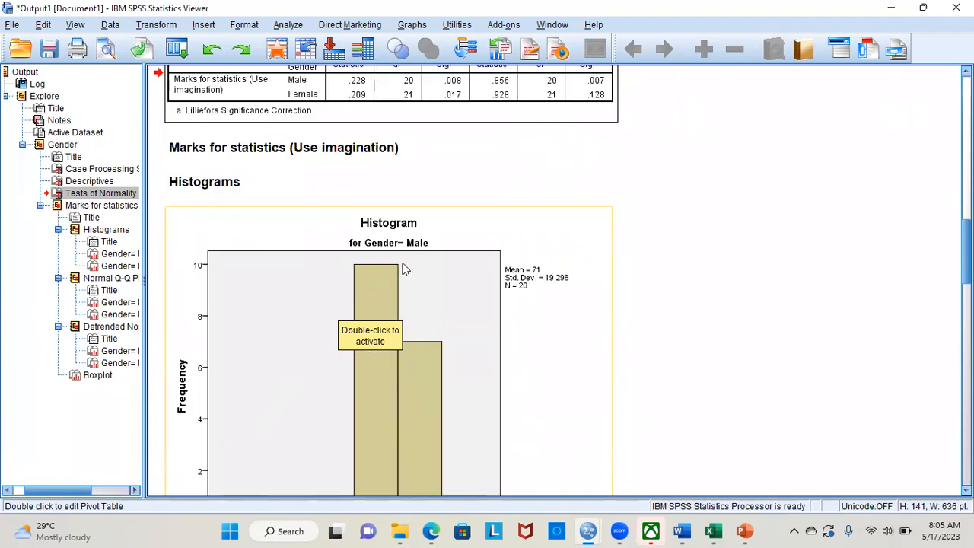
Examine the female students' marks histogram and compare its shape with the male one
scroll(418, 254, down, 12)
scroll(384, 297, up, 2)
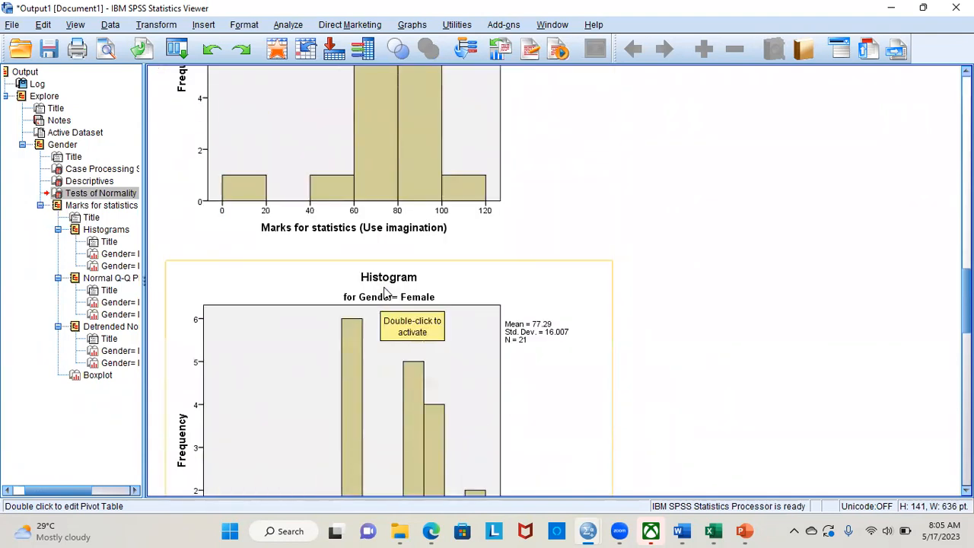
scroll(387, 286, down, 6)
scroll(440, 266, up, 4)
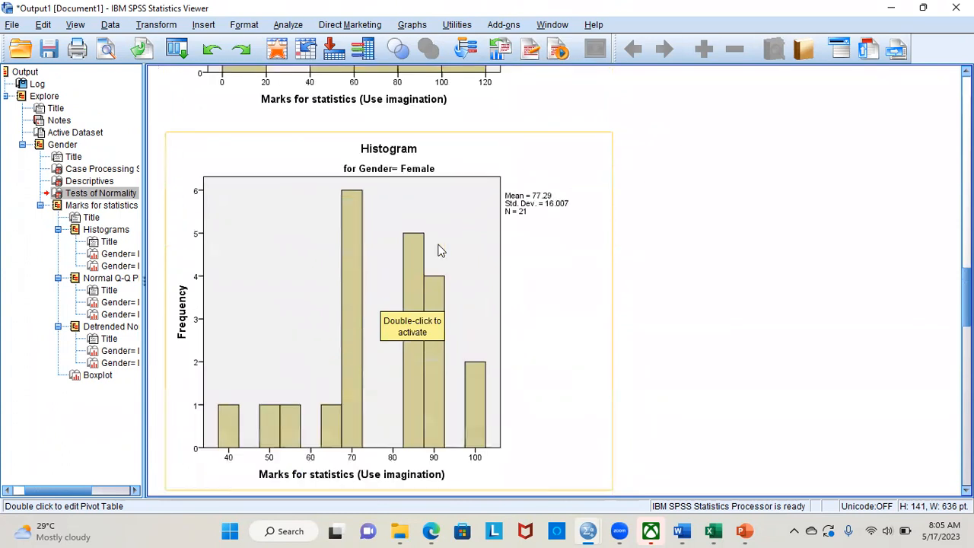
scroll(439, 251, down, 8)
scroll(439, 248, up, 16)
scroll(438, 249, down, 12)
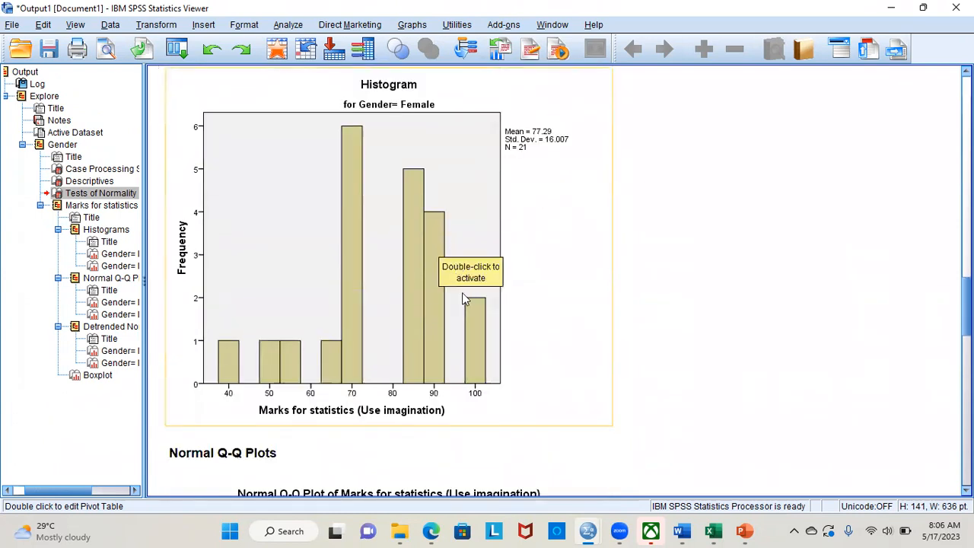
Examine how closely the points follow the line in the male and female normal Q-Q plots
scroll(431, 255, down, 13)
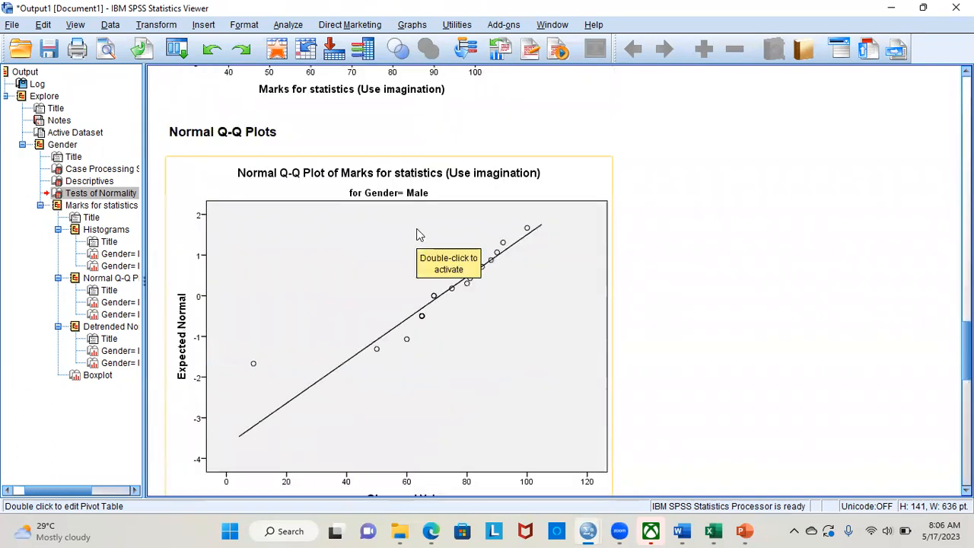
scroll(420, 228, down, 4)
scroll(415, 225, up, 4)
scroll(413, 218, up, 3)
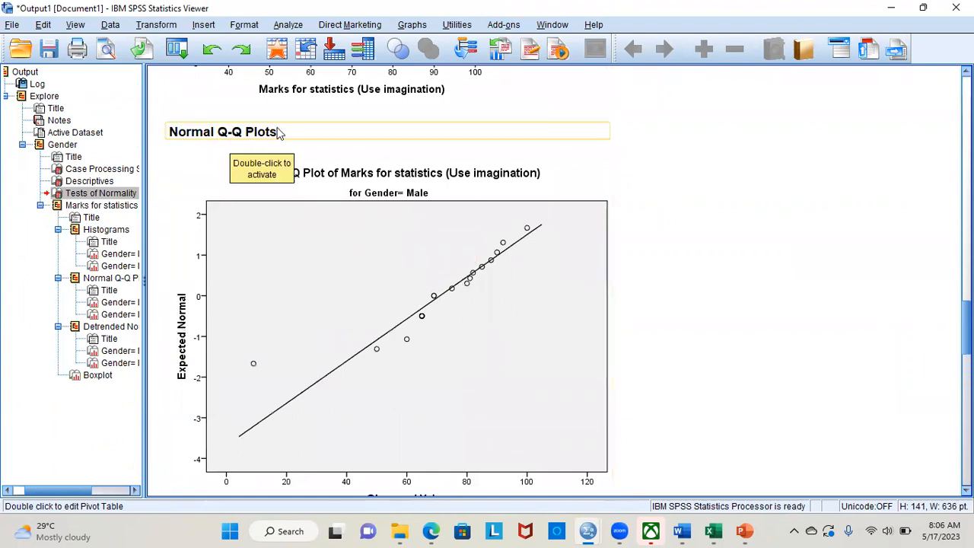
scroll(483, 346, down, 3)
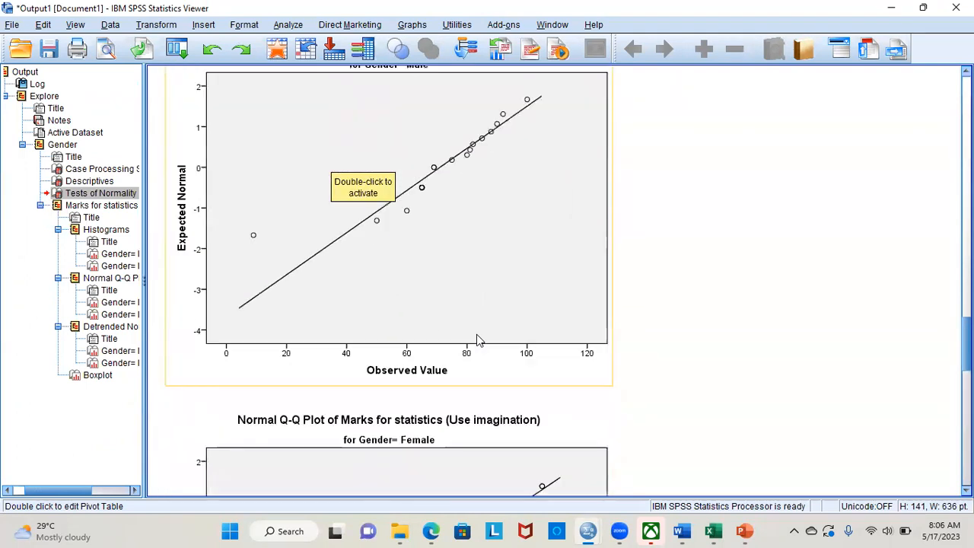
scroll(455, 215, down, 6)
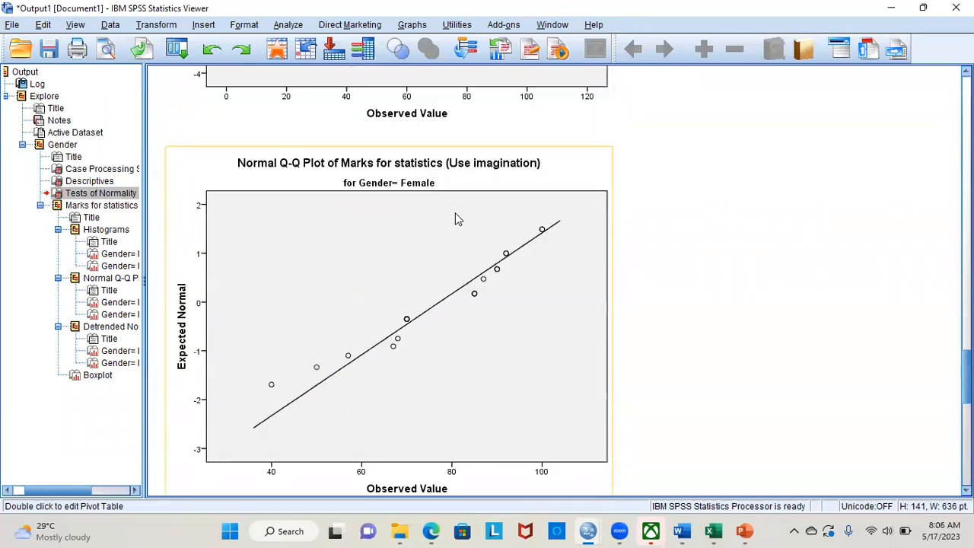
scroll(455, 218, up, 7)
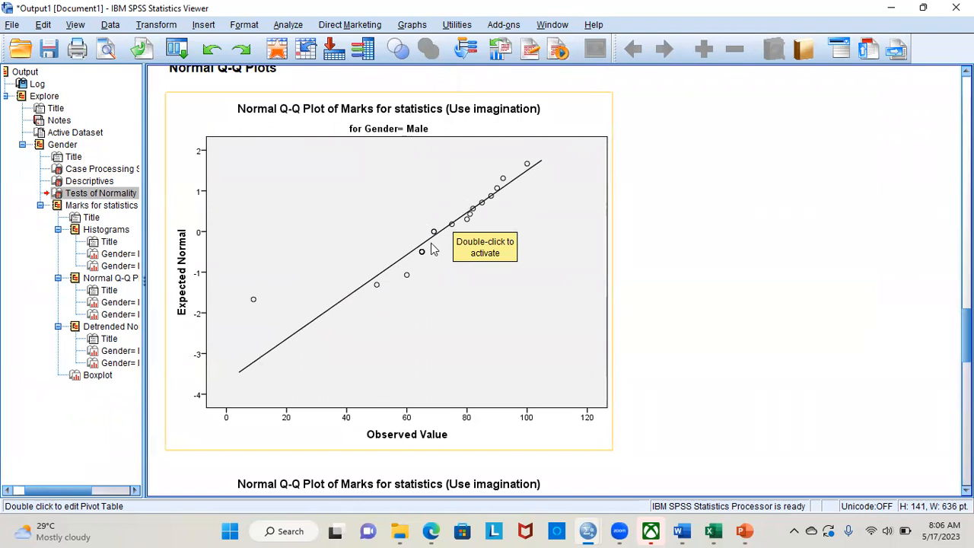
scroll(394, 293, up, 1)
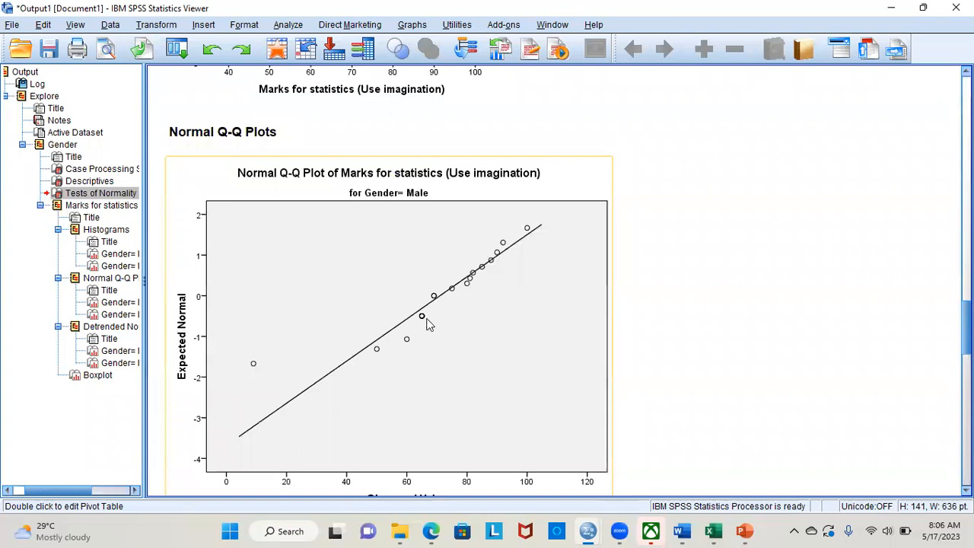
scroll(315, 364, down, 5)
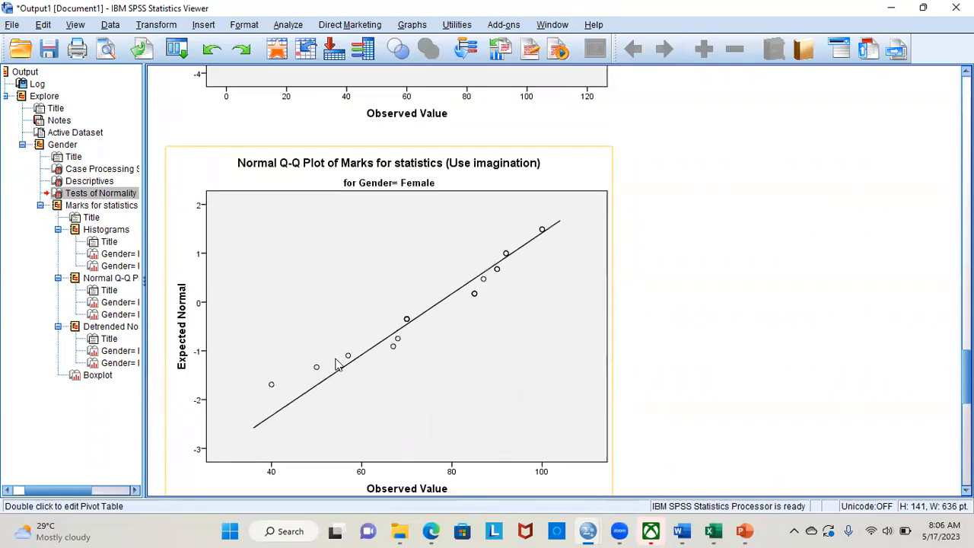
Look through the detrended normal Q-Q plots and examine the box plots of marks for both genders
scroll(335, 359, down, 6)
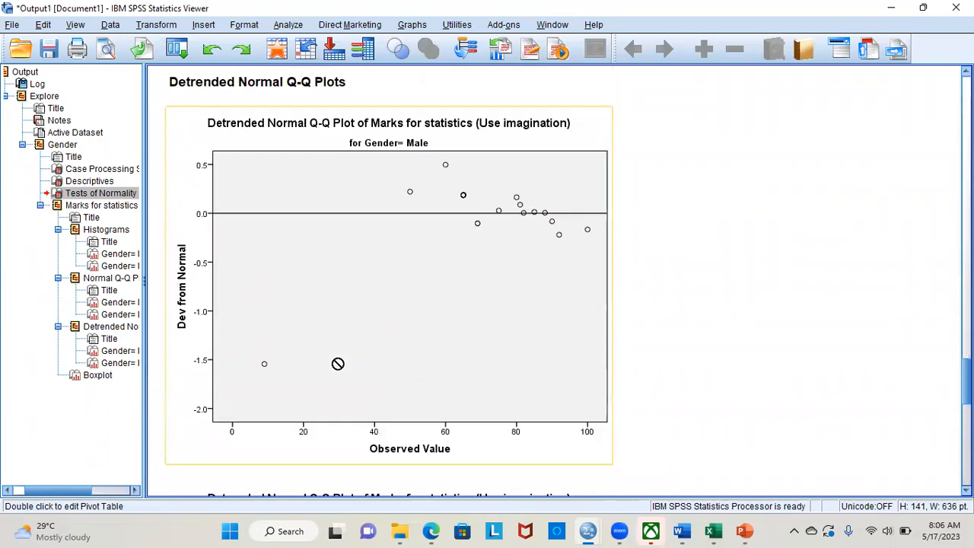
scroll(338, 364, down, 7)
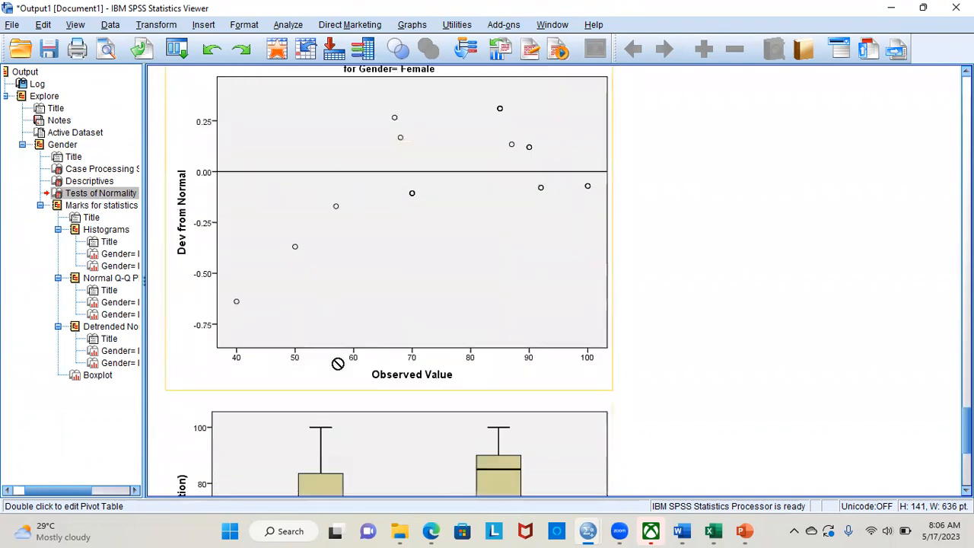
scroll(338, 364, down, 7)
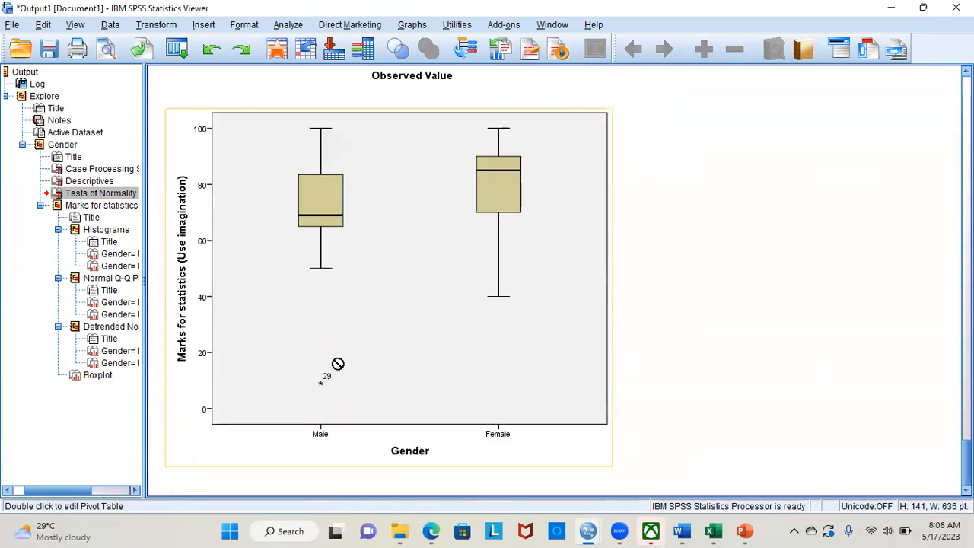
scroll(338, 364, up, 7)
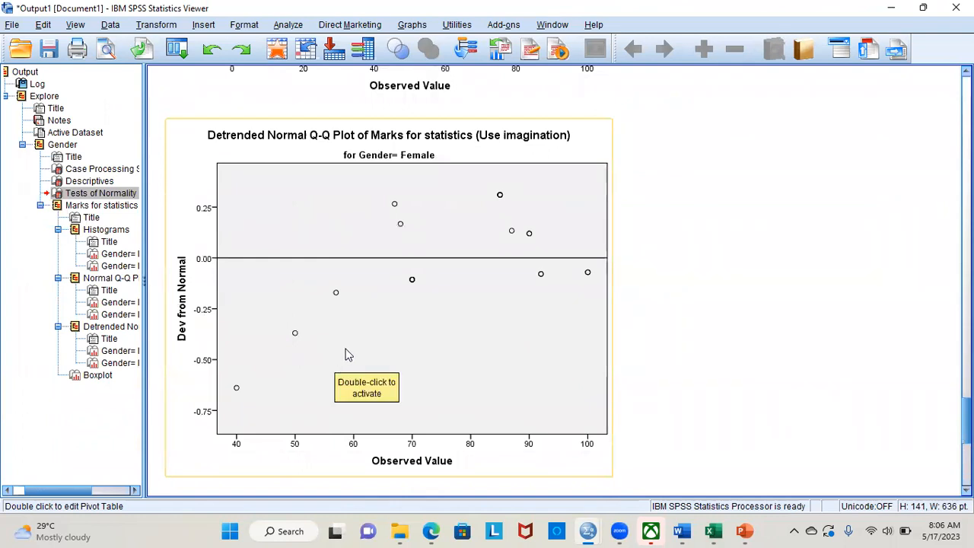
scroll(349, 355, down, 5)
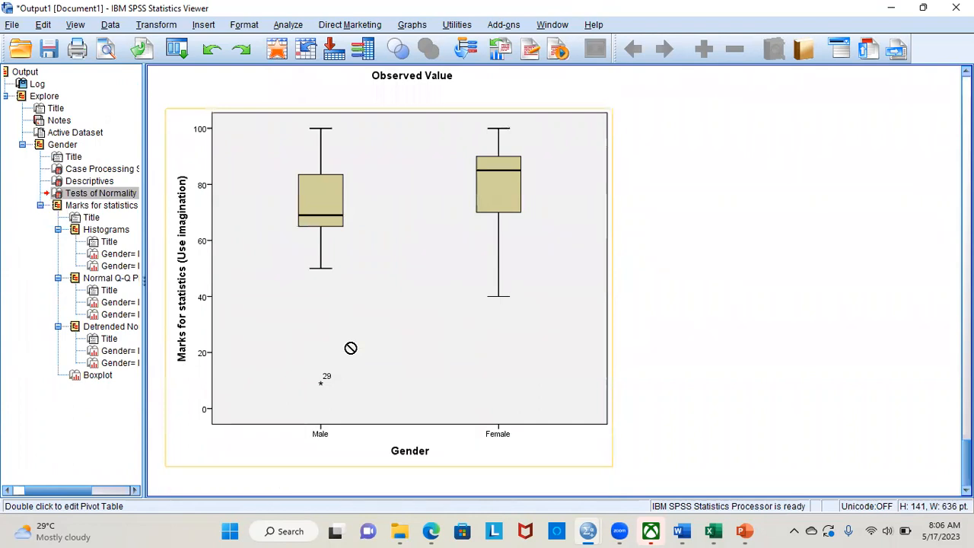
scroll(350, 347, up, 10)
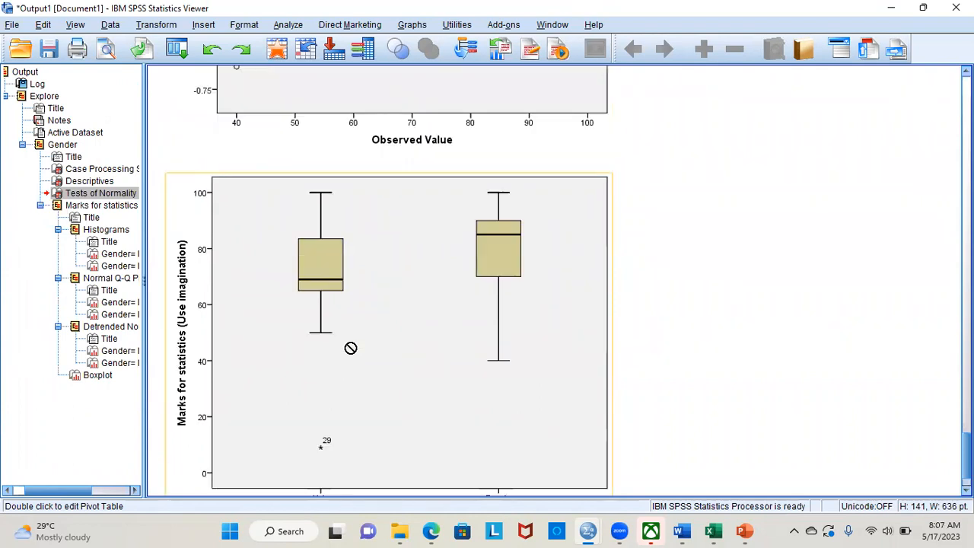
Look back over the detrended plots, normal Q-Q plots and histograms up to the Tests of Normality table
scroll(350, 348, up, 3)
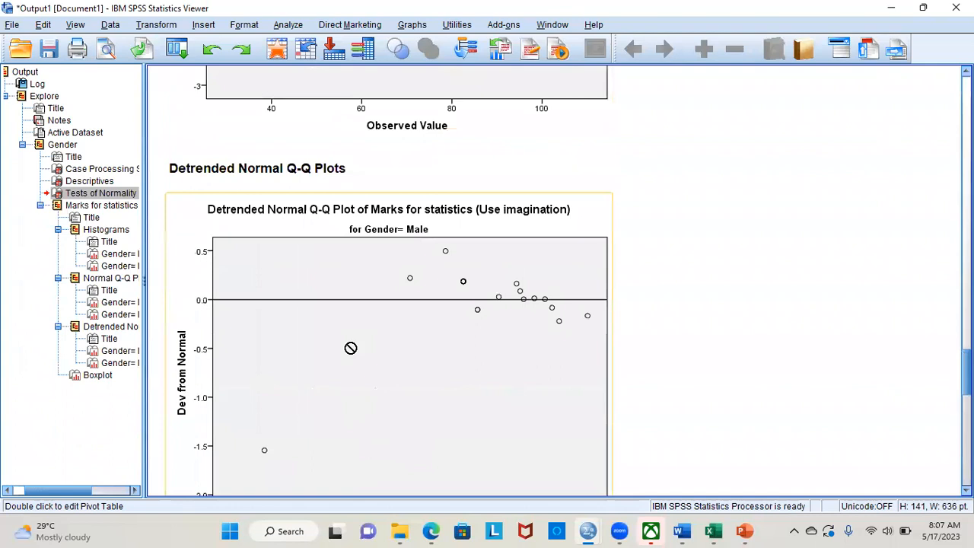
scroll(352, 345, up, 15)
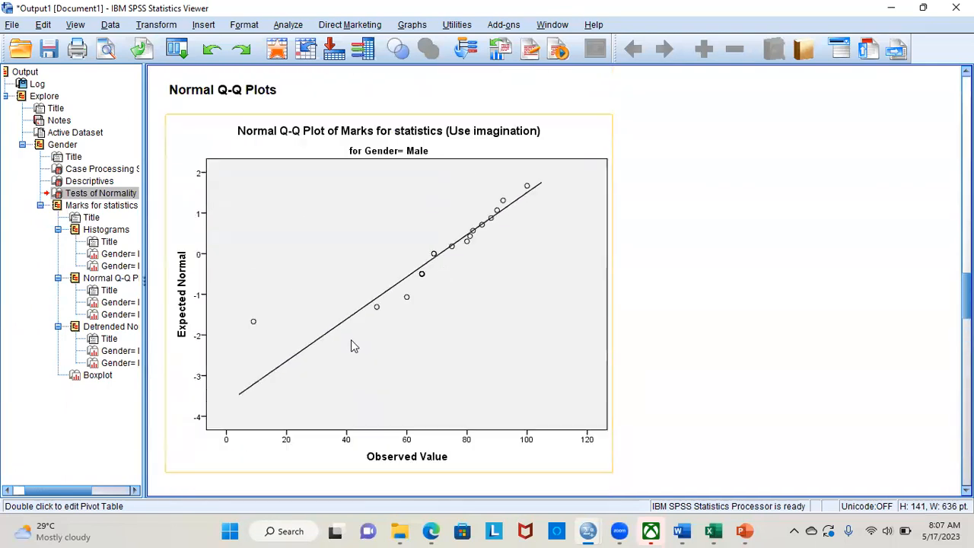
scroll(352, 343, up, 5)
scroll(349, 342, down, 2)
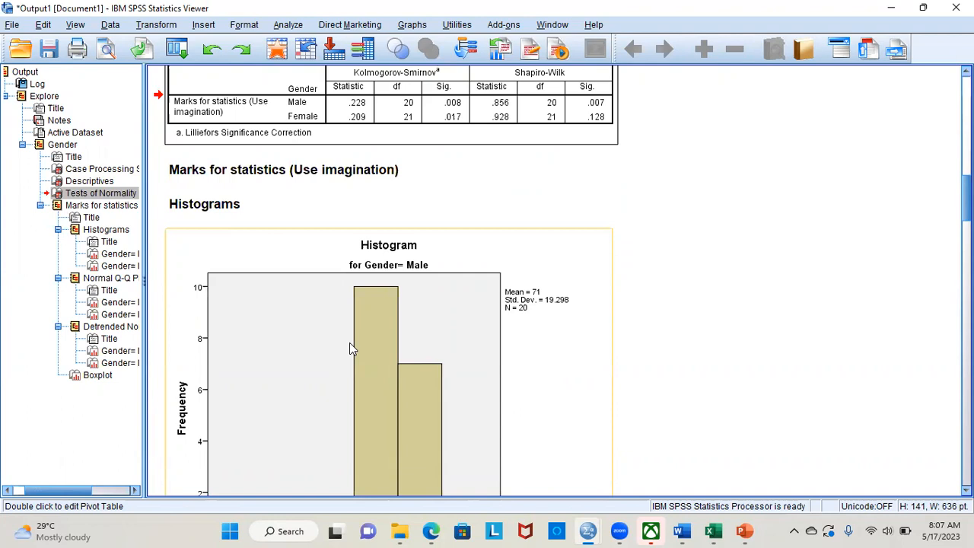
scroll(349, 348, up, 5)
Switch to the PowerPoint slide and highlight the skewness and kurtosis Z value criterion together with the Shapiro-Wilk criterion
key(super+Tab)
key(Return)
drag(378, 267, 727, 307)
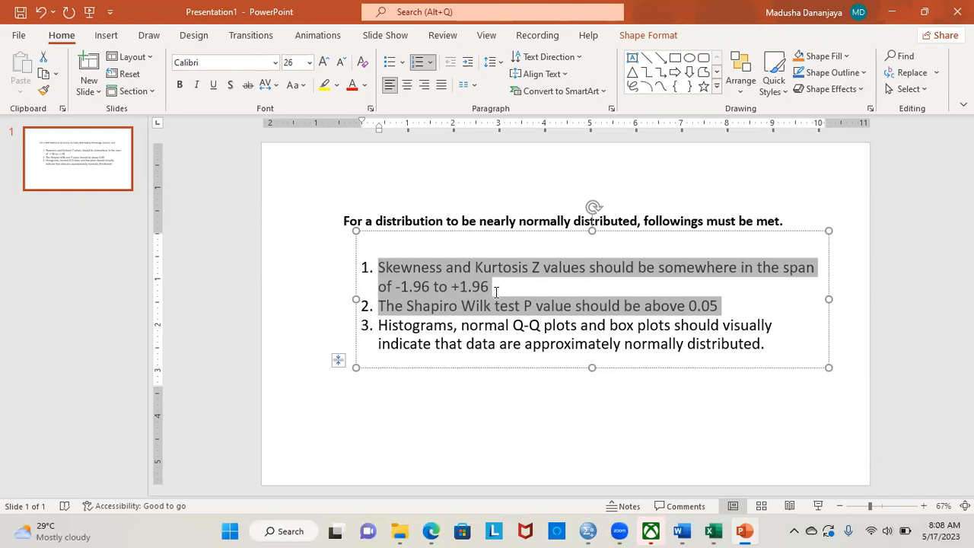
Switch to the Book1 Excel workbook and highlight the results recorded for the 1st and 2nd criteria in B1:G10
key(alt+Tab)
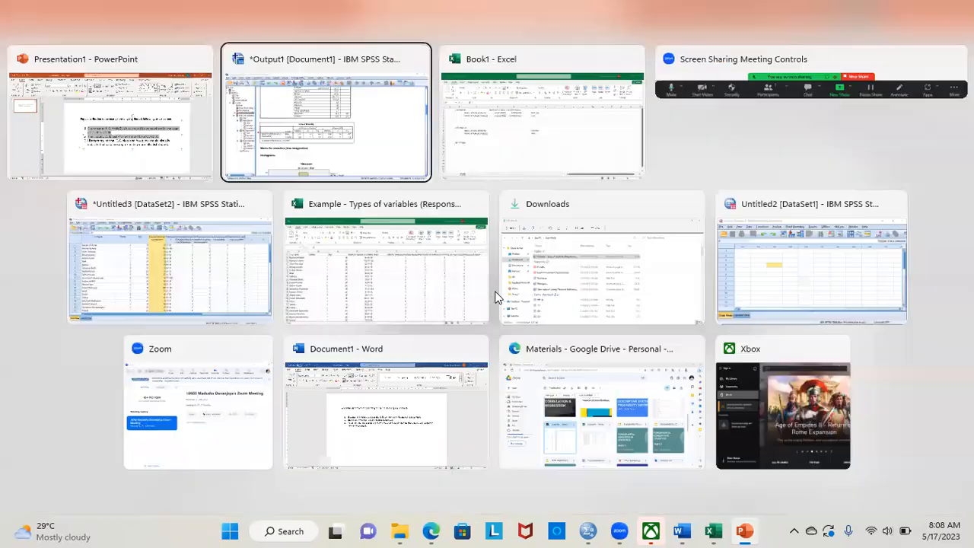
key(alt+Tab)
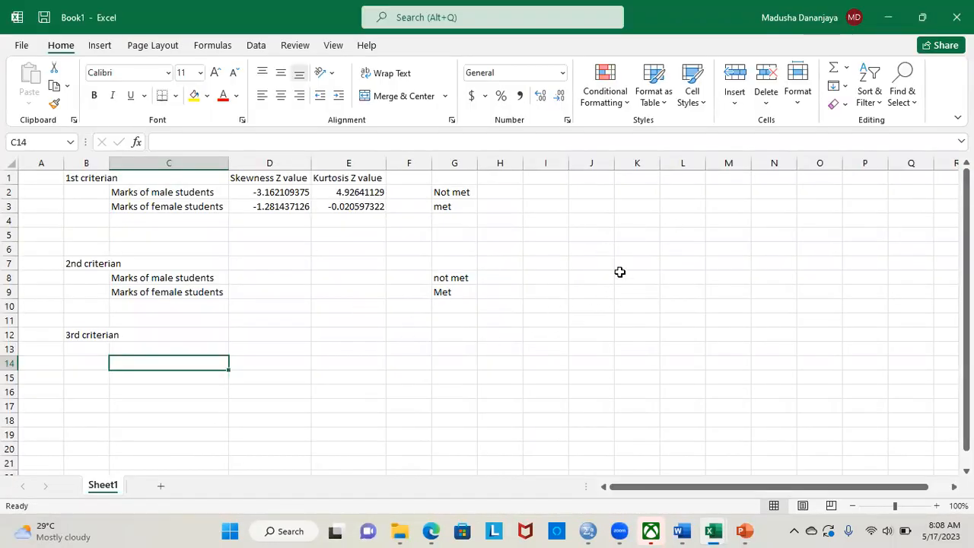
click(644, 255)
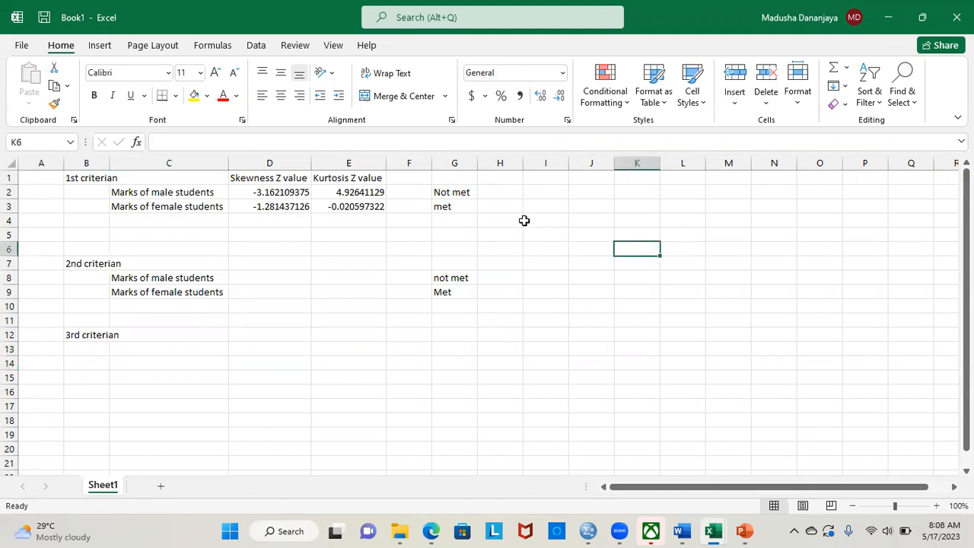
drag(72, 175, 464, 307)
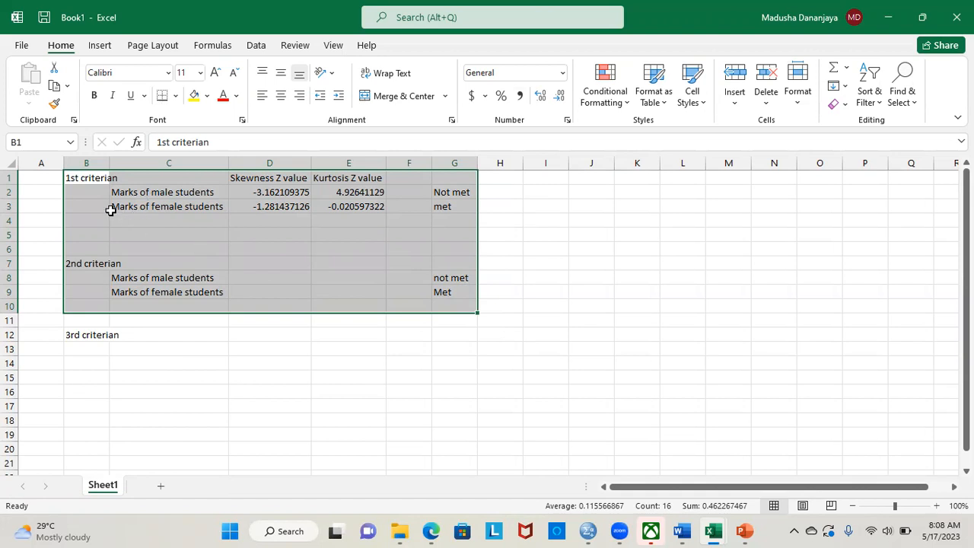
Compare the female students' results in rows 3 and 9, and the male students' results in rows 2 and 8
click(11, 206)
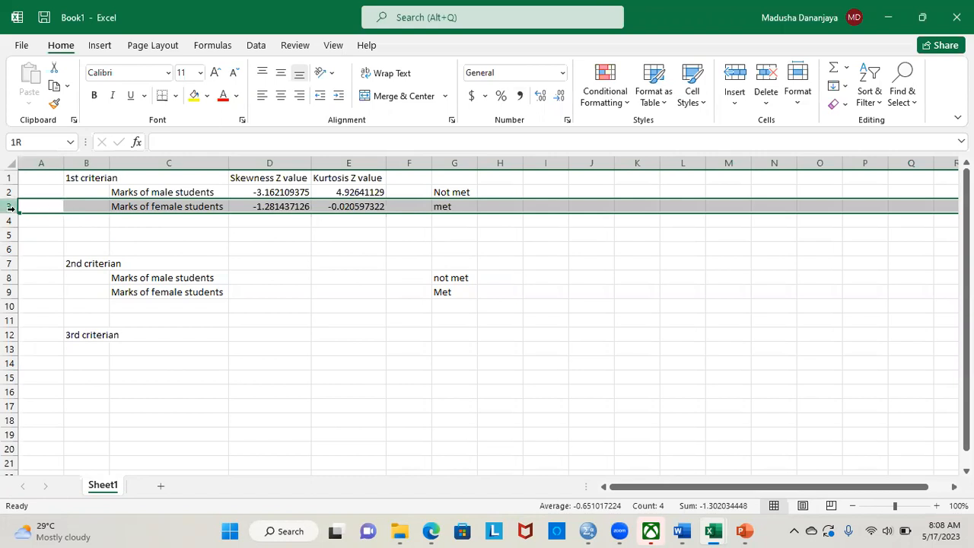
click(10, 293)
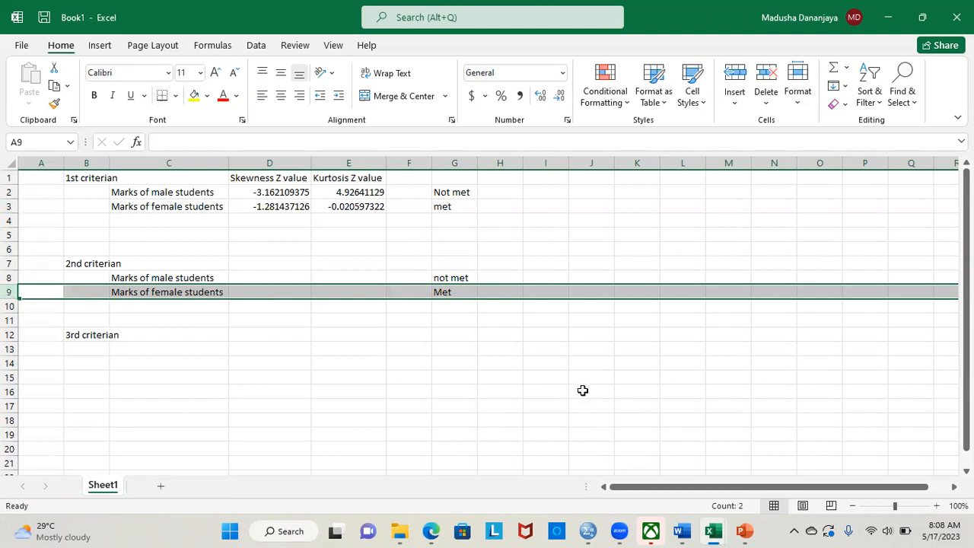
click(12, 192)
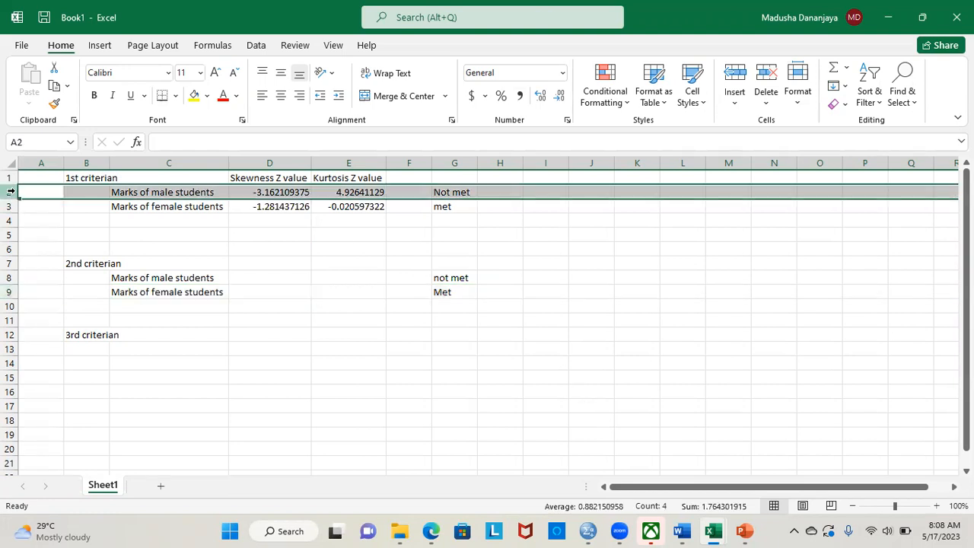
click(11, 278)
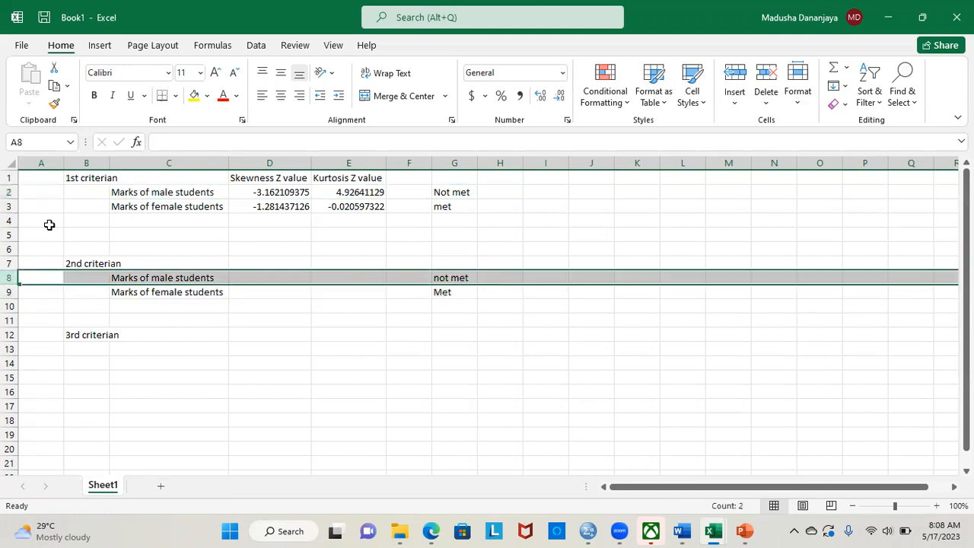
click(12, 194)
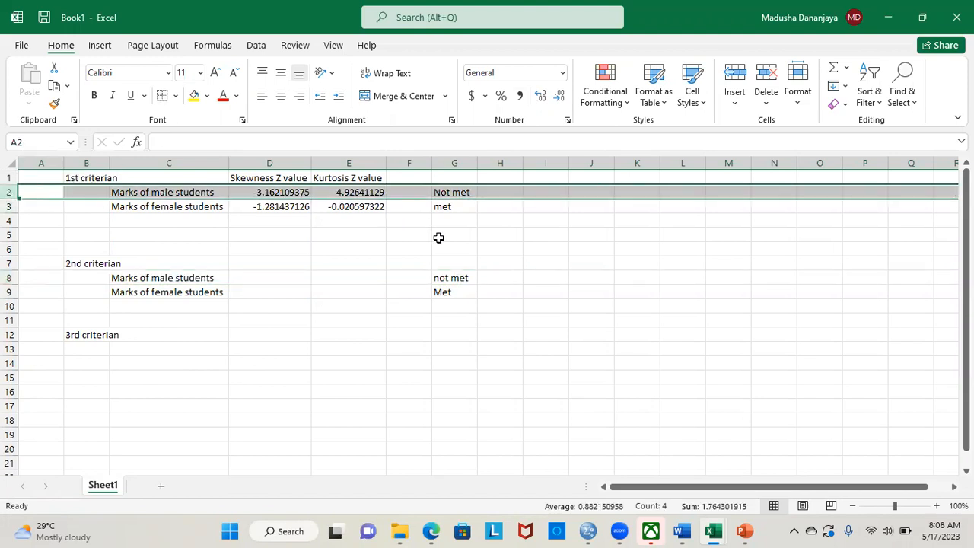
click(11, 278)
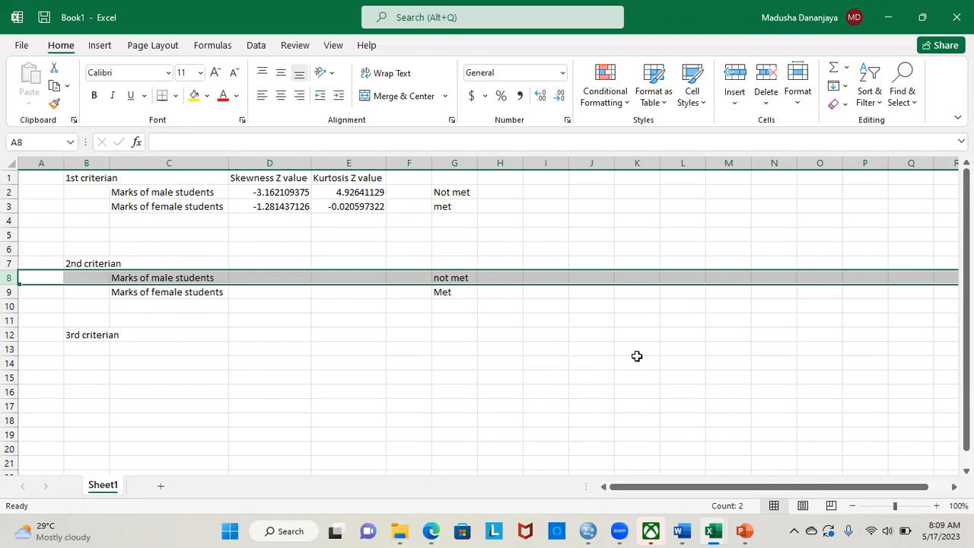
Review the individual gender results again and highlight the full 1st criterion block and the full 2nd criterion block
click(12, 292)
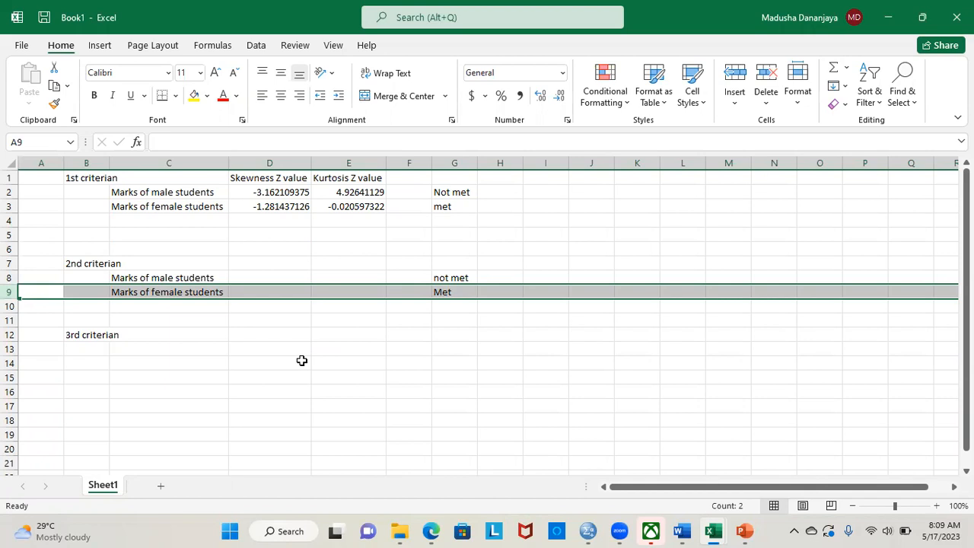
click(11, 192)
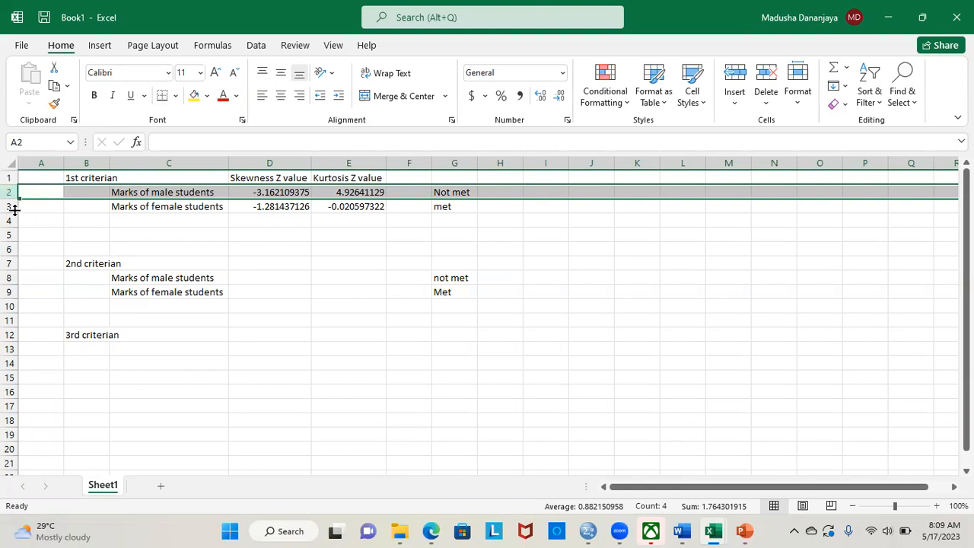
click(10, 210)
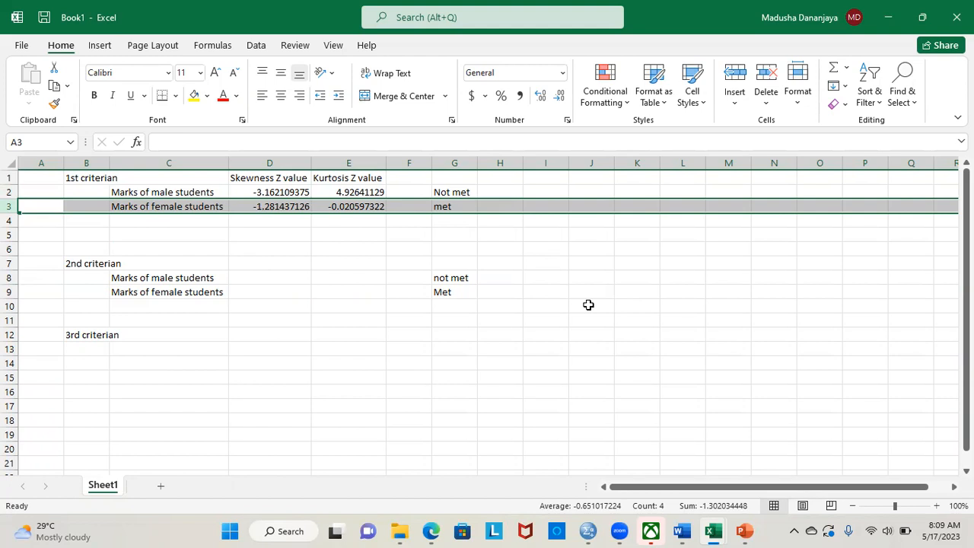
drag(9, 178, 6, 216)
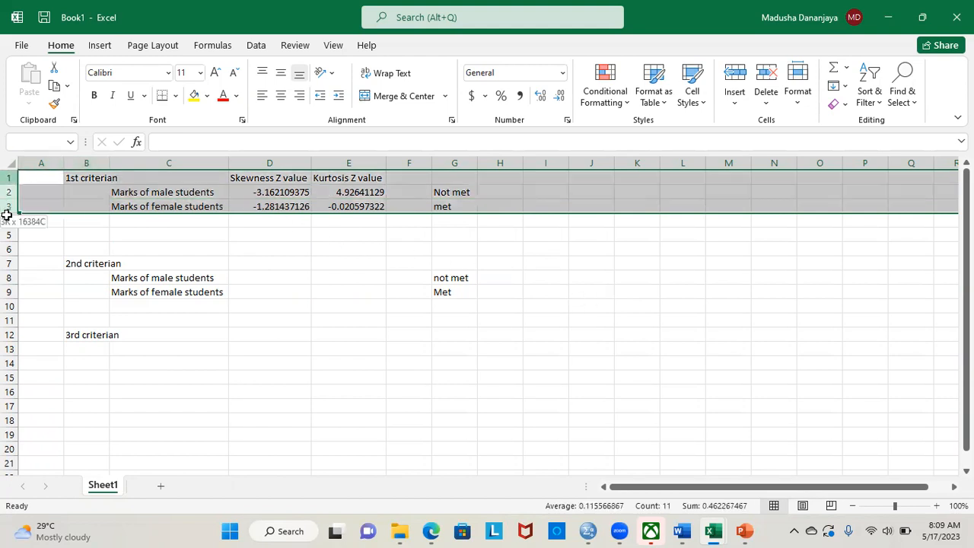
drag(9, 263, 12, 303)
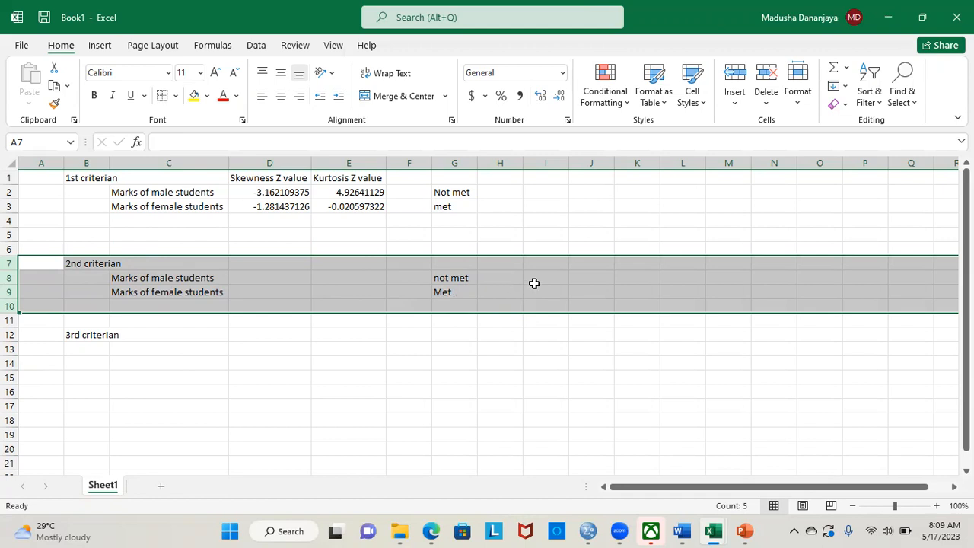
click(520, 350)
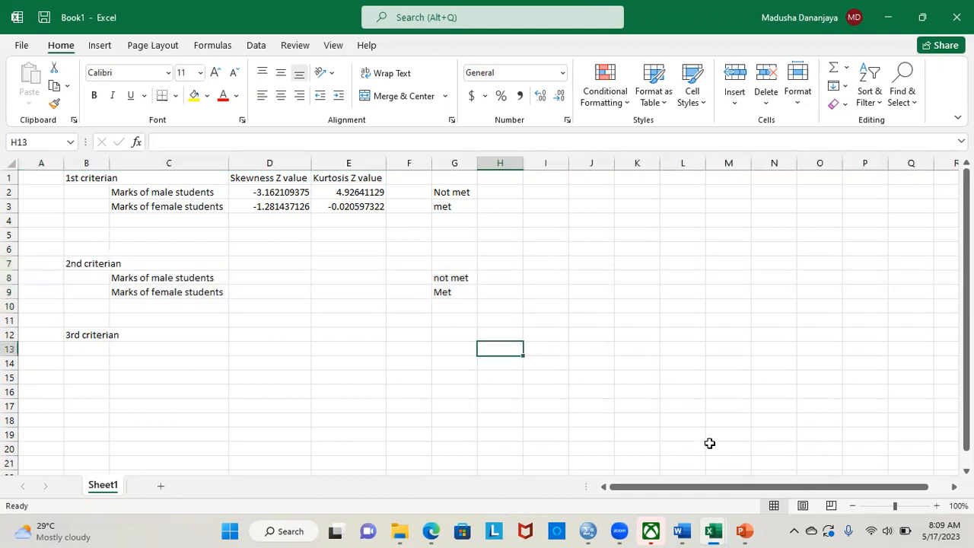